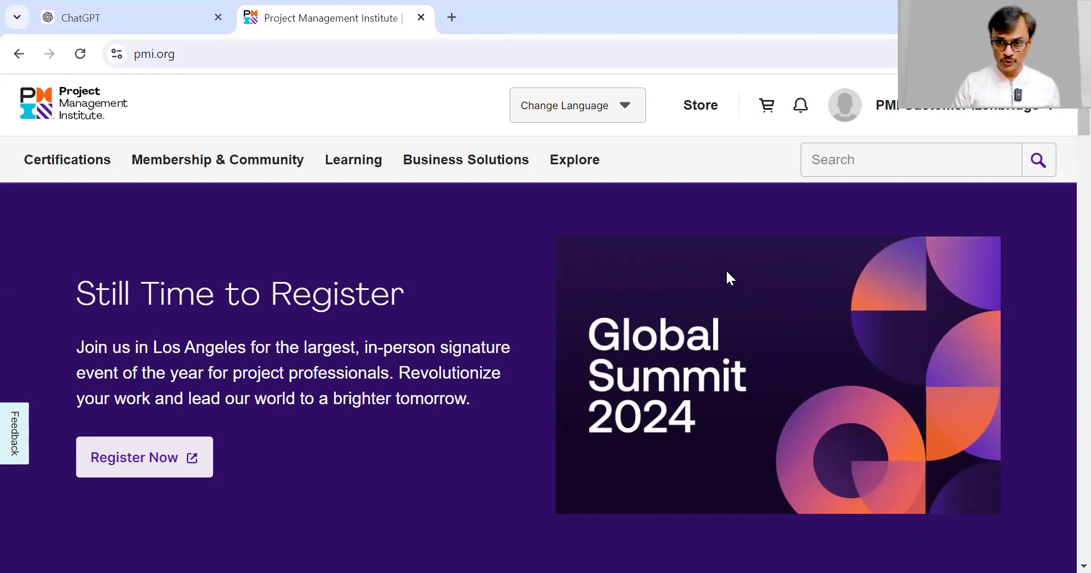
# Go to My Certifications from the account dashboard, dismissing the profile questionnaire, and continue the in-progress PMP application.
pyautogui.click(1045, 114)
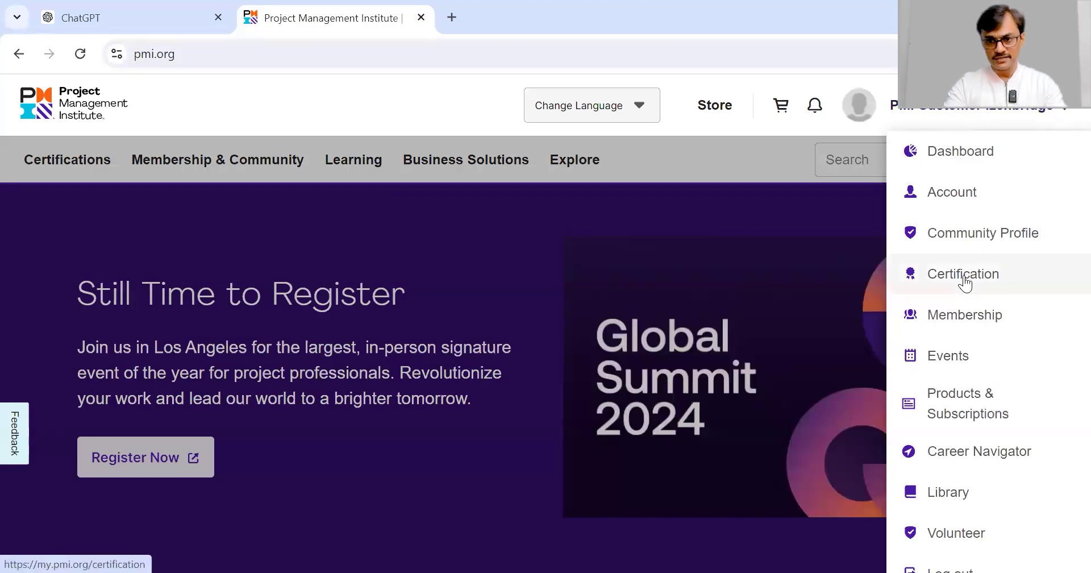
pyautogui.click(958, 159)
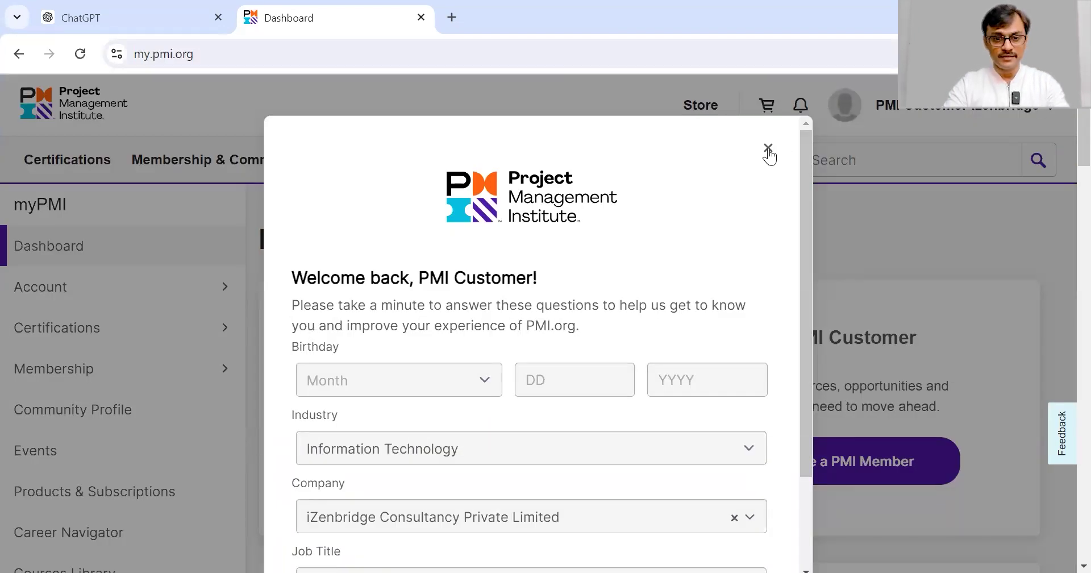
pyautogui.click(768, 149)
pyautogui.click(57, 332)
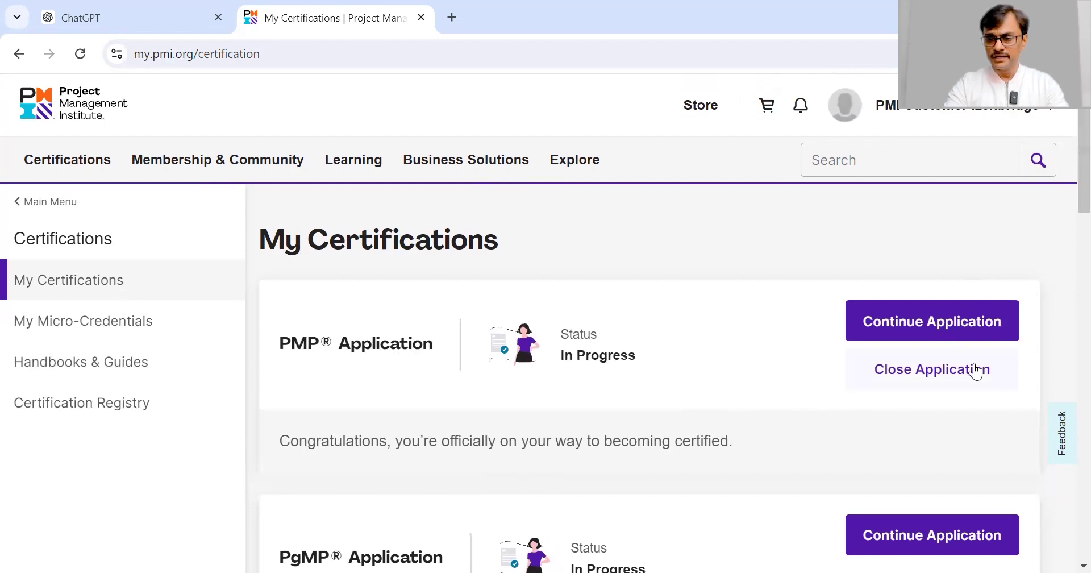
pyautogui.click(900, 335)
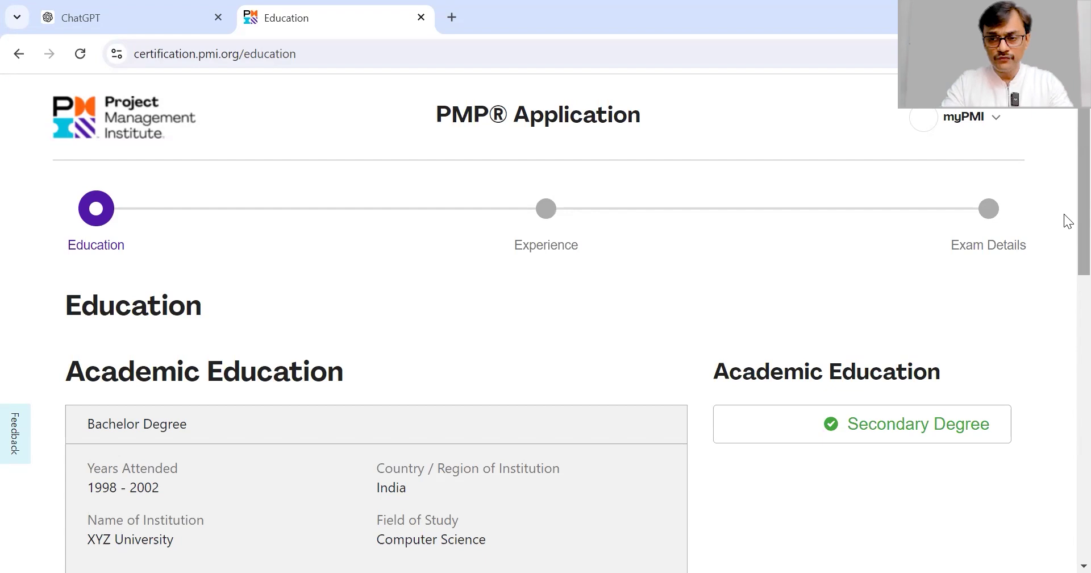
# Open the Bachelor Degree academic education entry for editing, review its fields and education level options, and save it unchanged.
pyautogui.scroll(-1, 1063, 214)
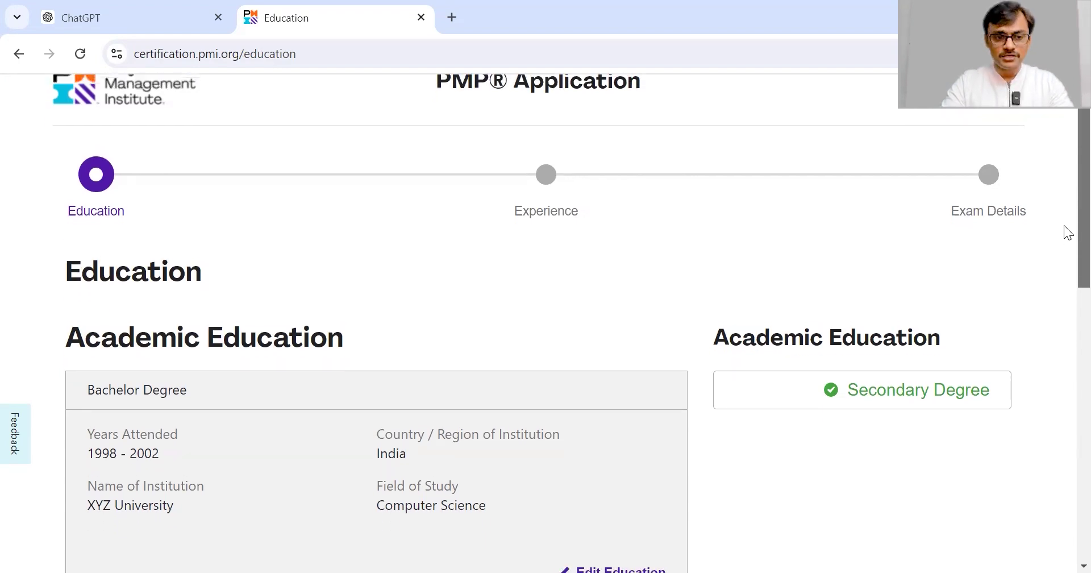
pyautogui.scroll(-2, 1064, 255)
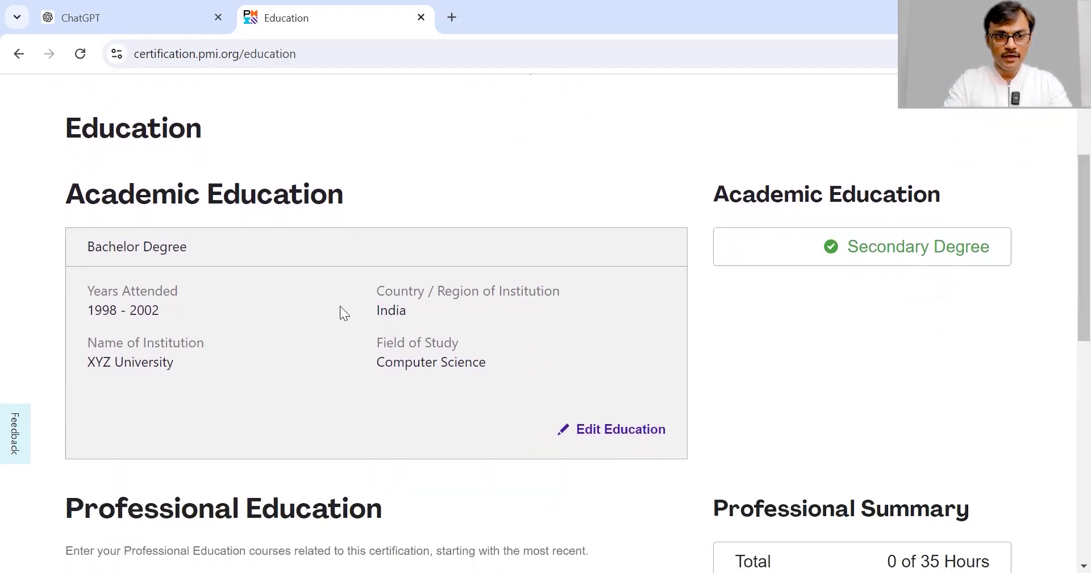
pyautogui.click(614, 427)
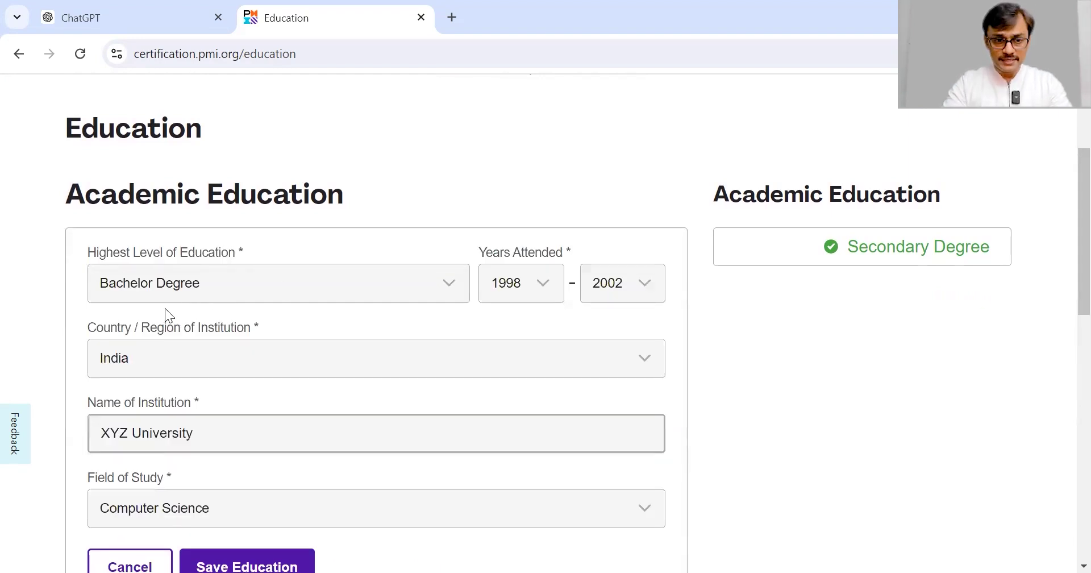
pyautogui.click(185, 287)
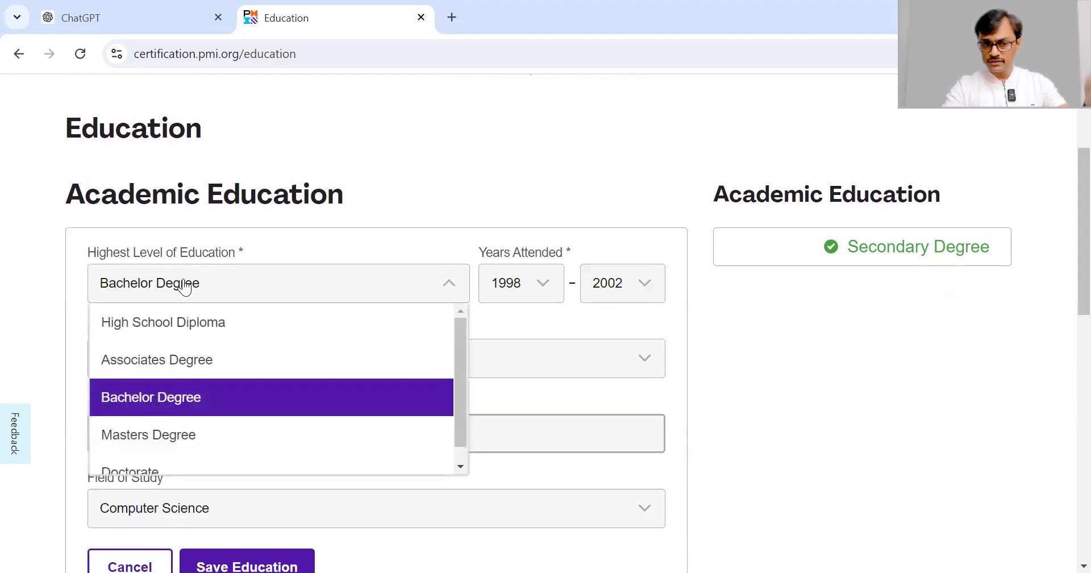
pyautogui.click(431, 222)
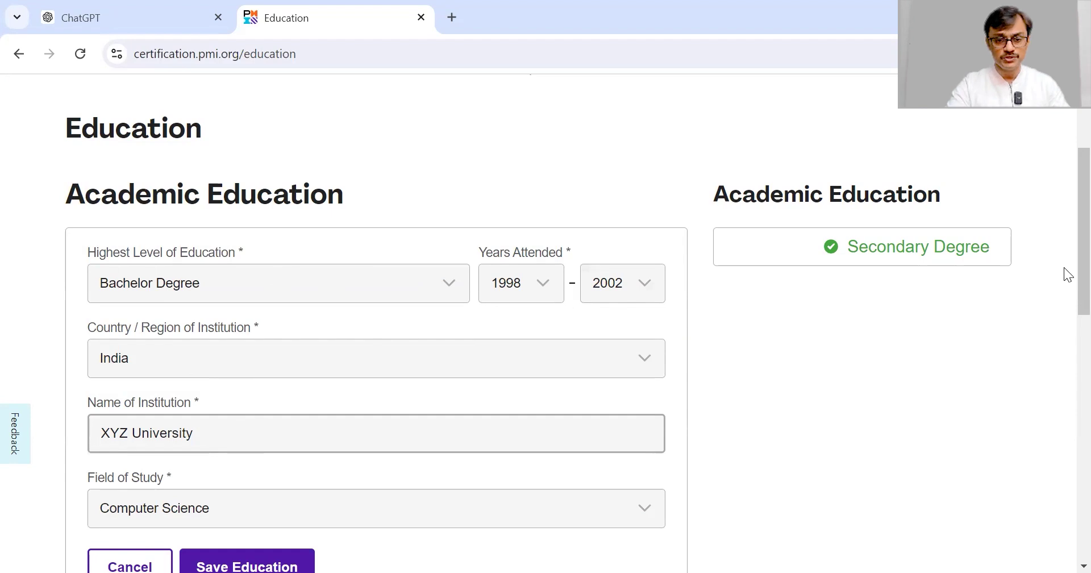
pyautogui.scroll(-3, 1063, 279)
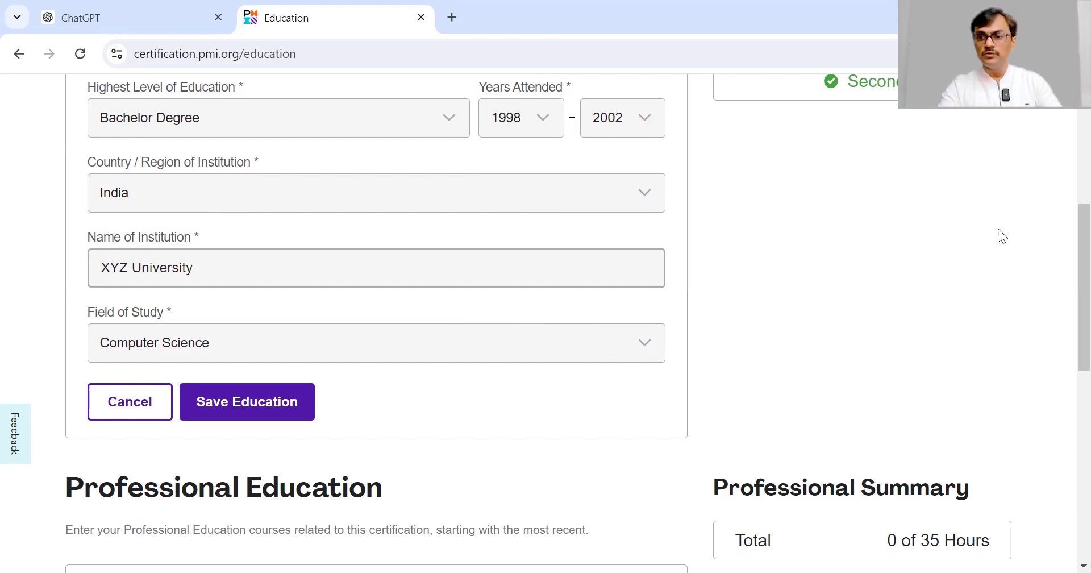
pyautogui.moveTo(1065, 254)
pyautogui.mouseDown()
pyautogui.moveTo(1065, 151)
pyautogui.moveTo(1065, 268)
pyautogui.moveTo(1064, 164)
pyautogui.moveTo(1065, 246)
pyautogui.mouseUp()
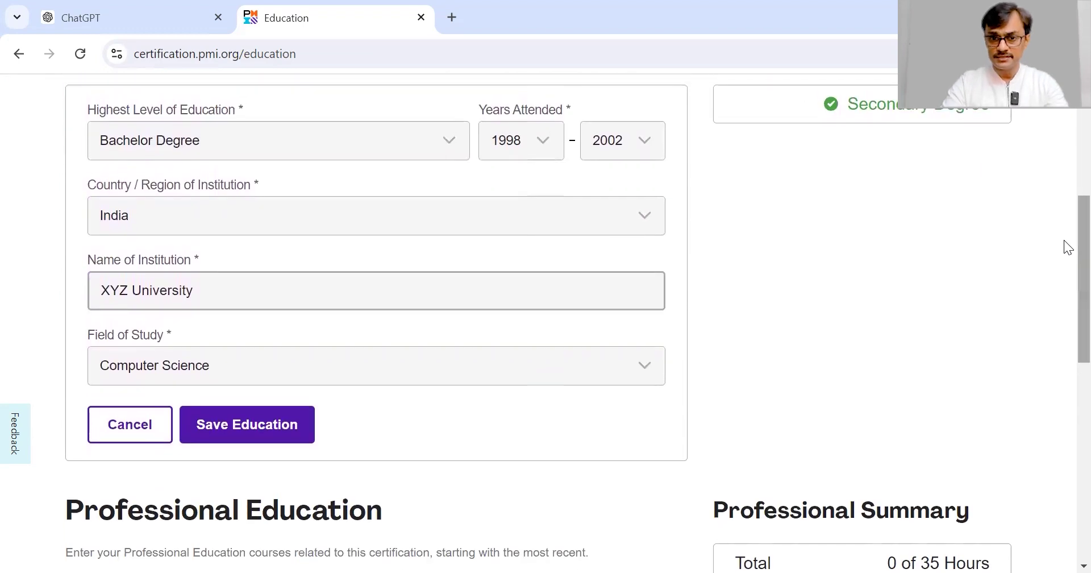
pyautogui.click(267, 437)
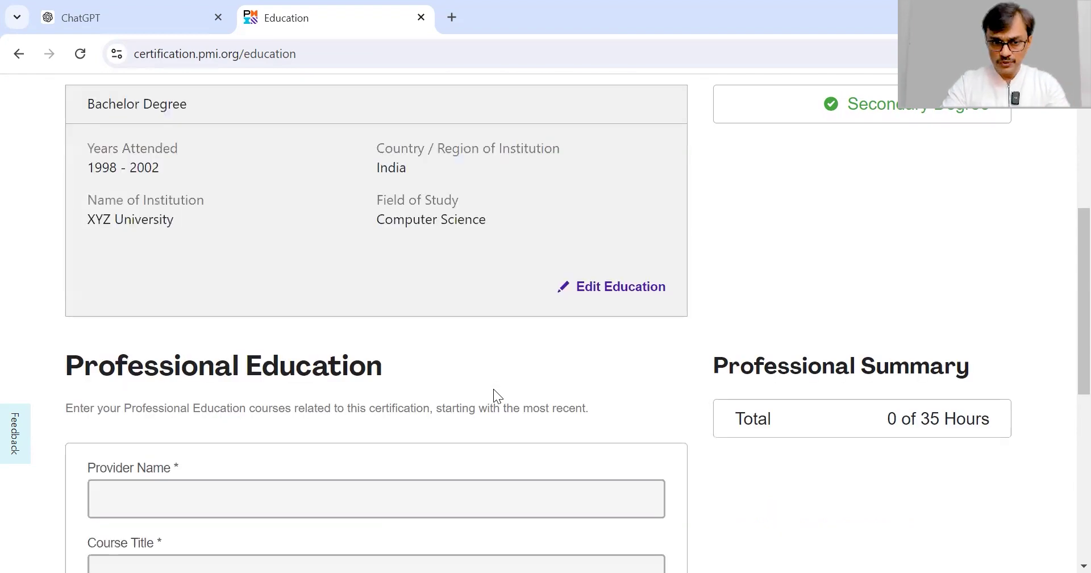
# Enter IZENBRIDGE CONSULTANCY PVT LTD as professional education provider and choose the course "iZenBridge - Project Management Professionals (PMP) Exam Prep Course".
pyautogui.scroll(-3, 1065, 250)
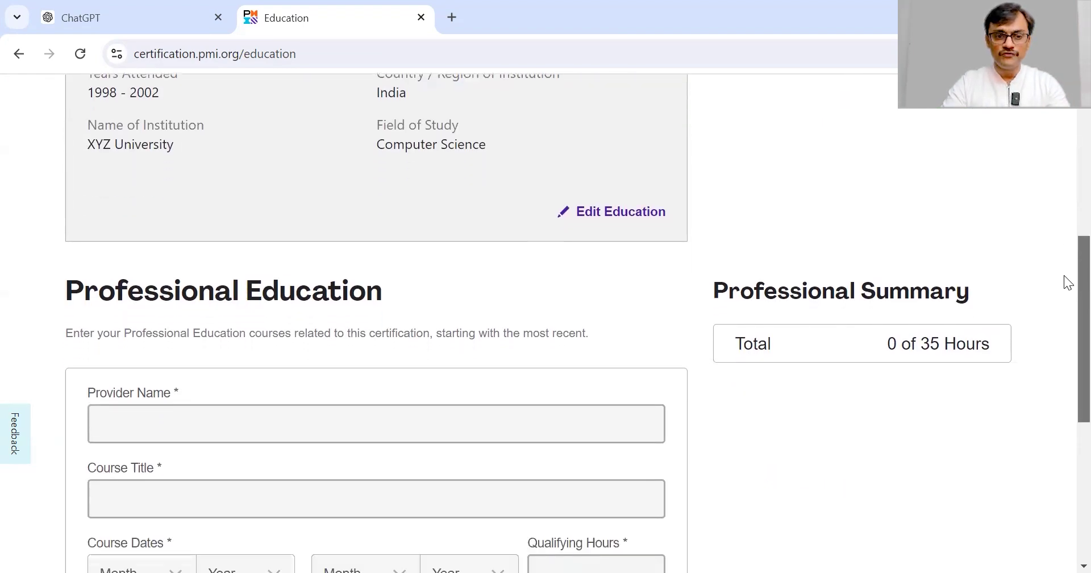
pyautogui.click(436, 338)
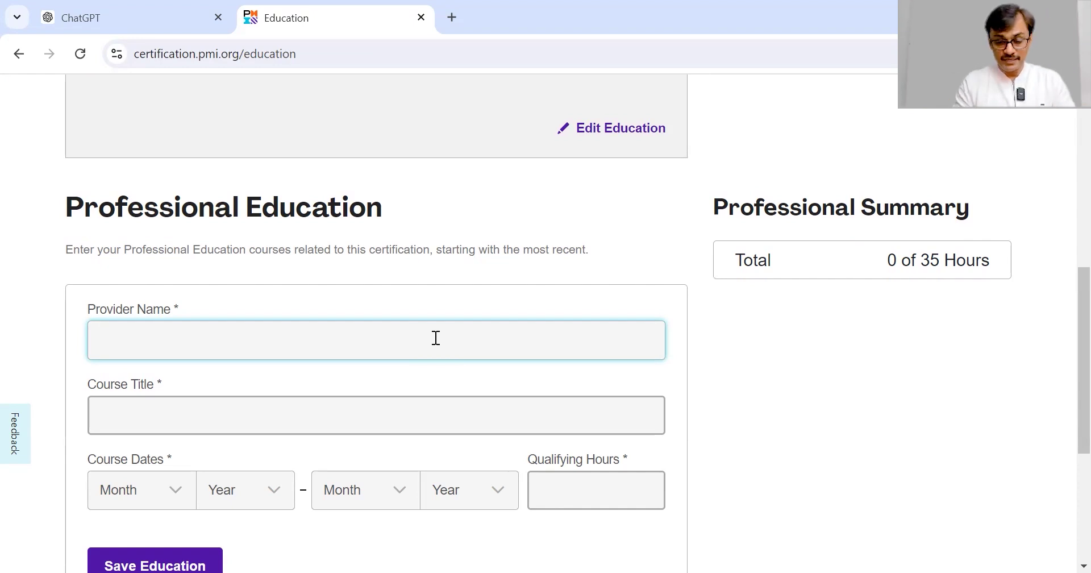
pyautogui.write('izen')
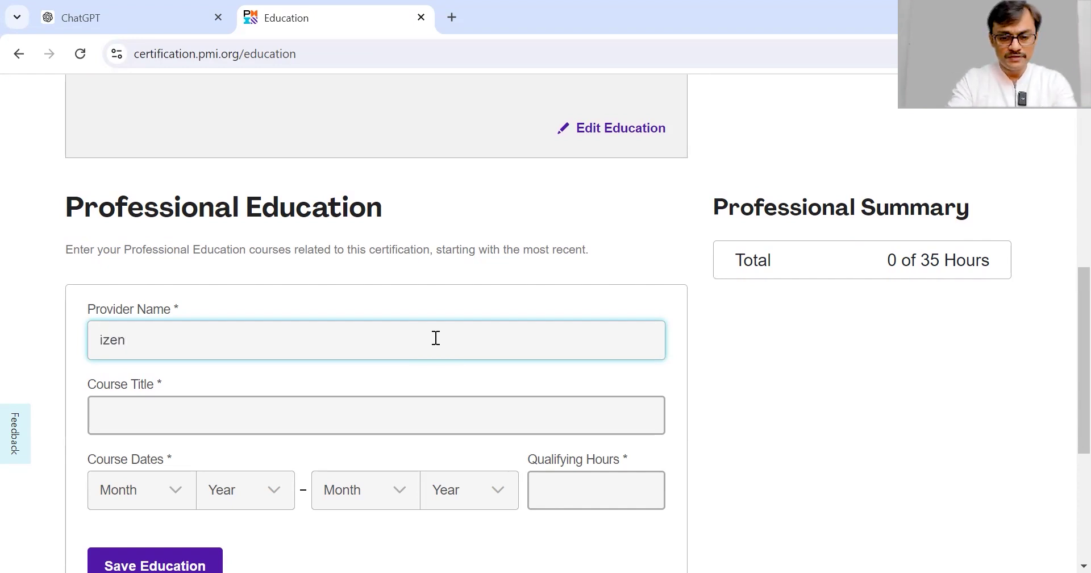
pyautogui.write('brid')
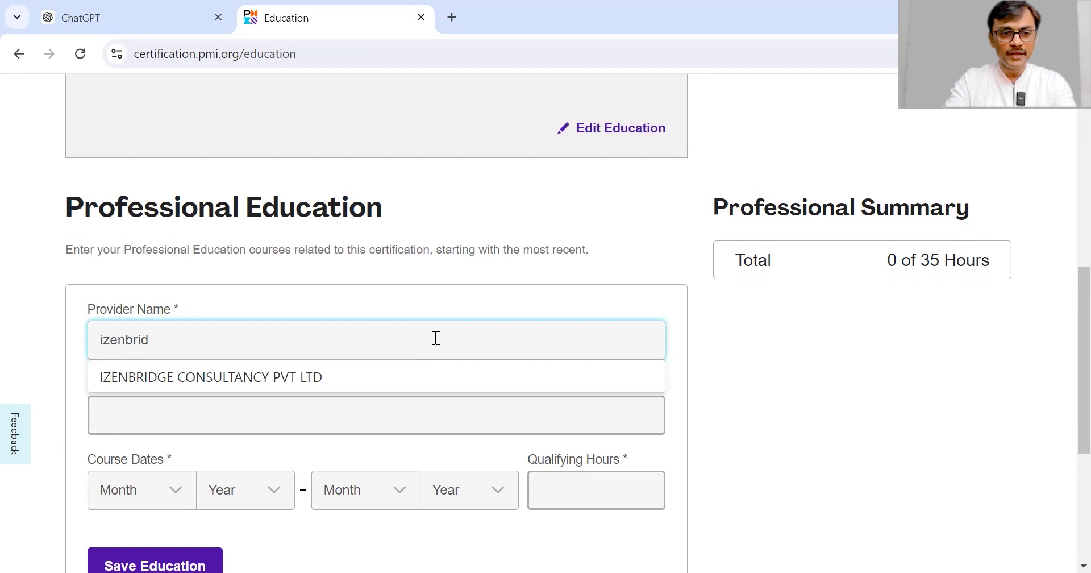
pyautogui.click(321, 379)
pyautogui.click(214, 432)
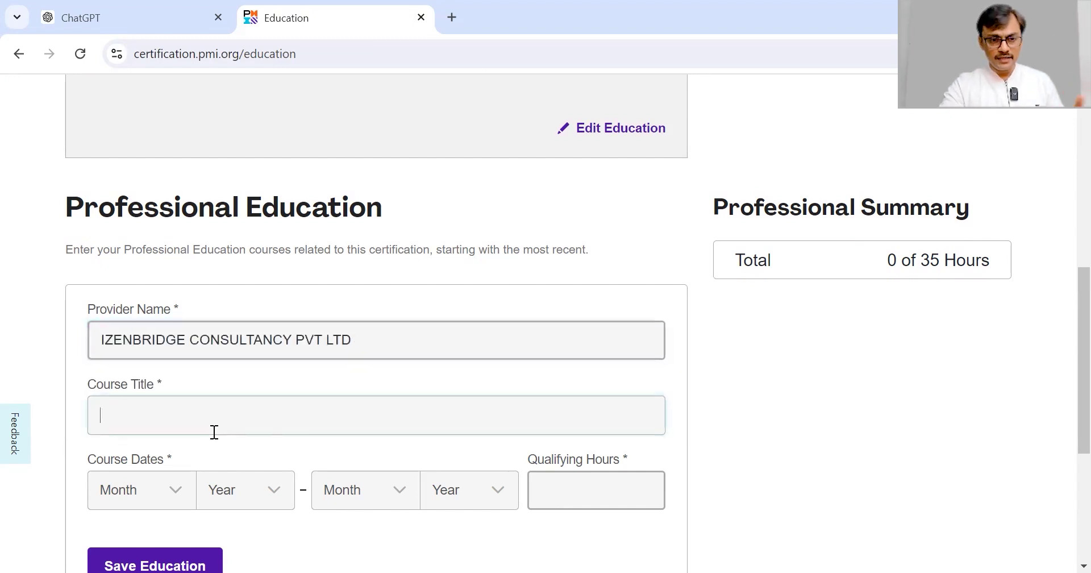
pyautogui.write('pmp')
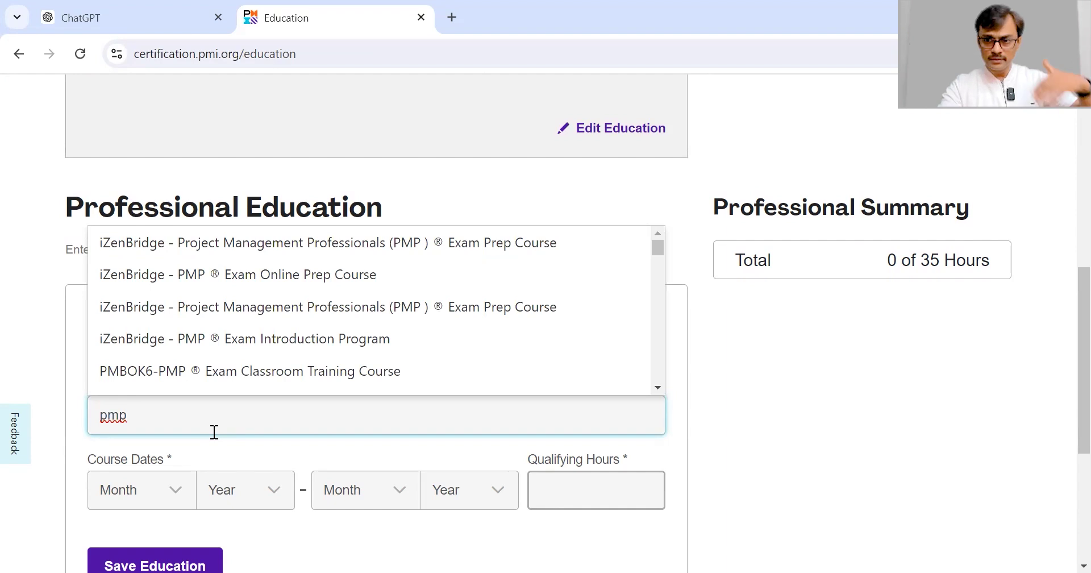
pyautogui.click(250, 248)
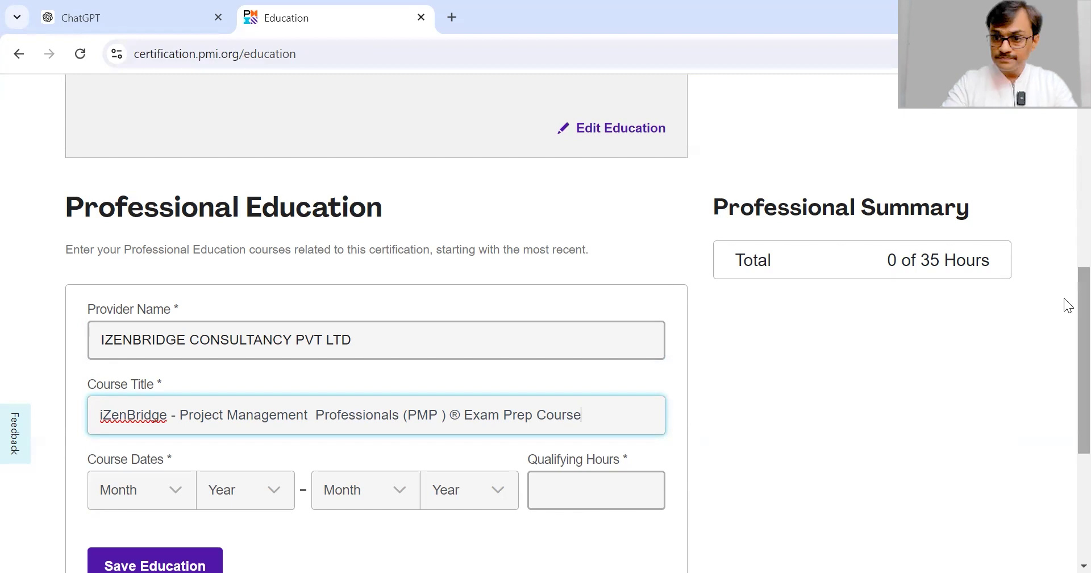
# Set the professional education course's start date to August 2024.
pyautogui.scroll(-1, 1064, 324)
pyautogui.scroll(-1, 1068, 334)
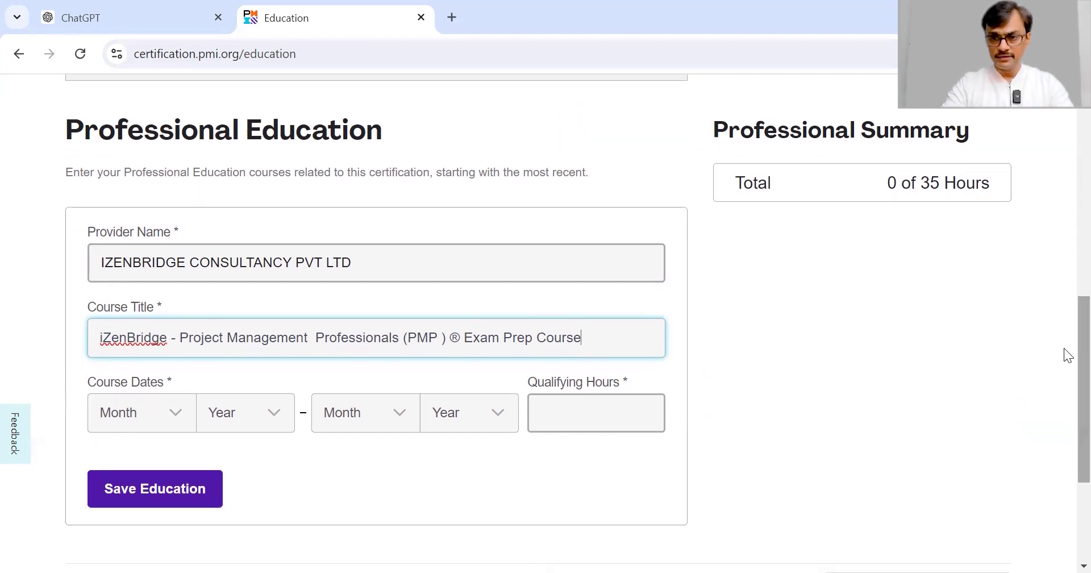
pyautogui.click(155, 423)
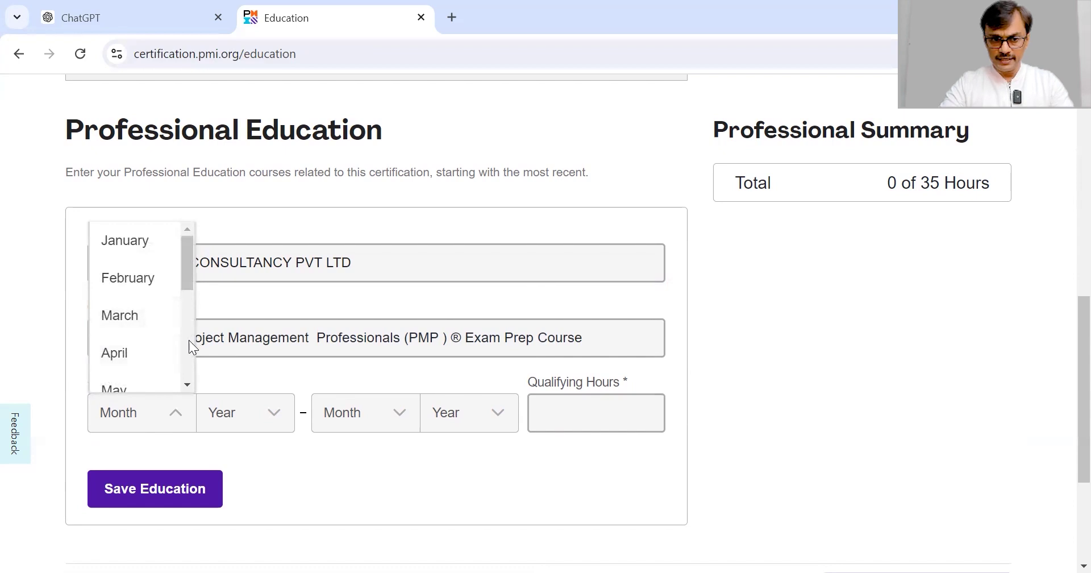
pyautogui.scroll(-1, 185, 342)
pyautogui.scroll(-2, 185, 342)
pyautogui.click(122, 355)
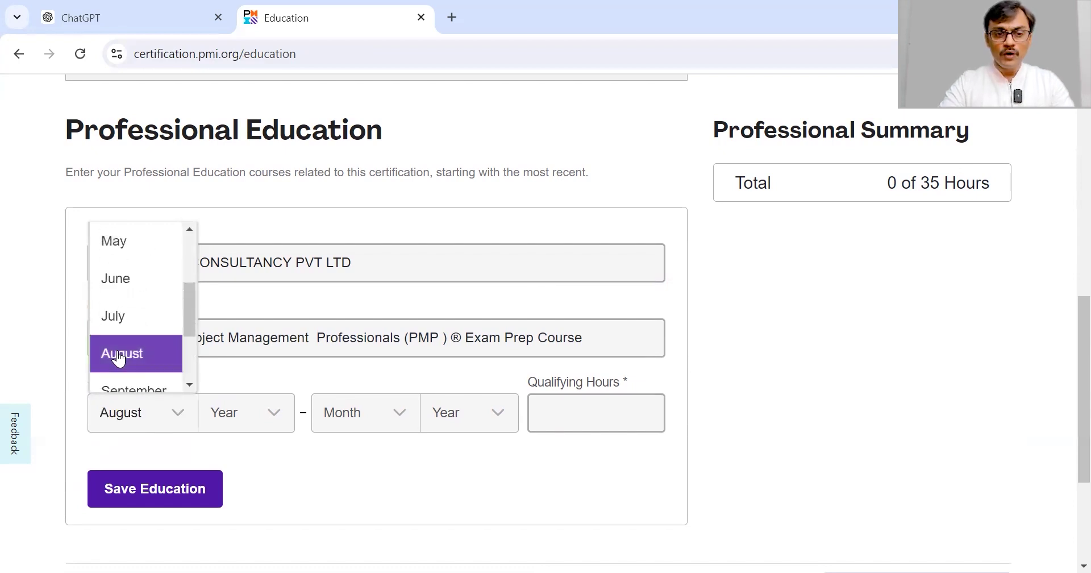
pyautogui.click(252, 418)
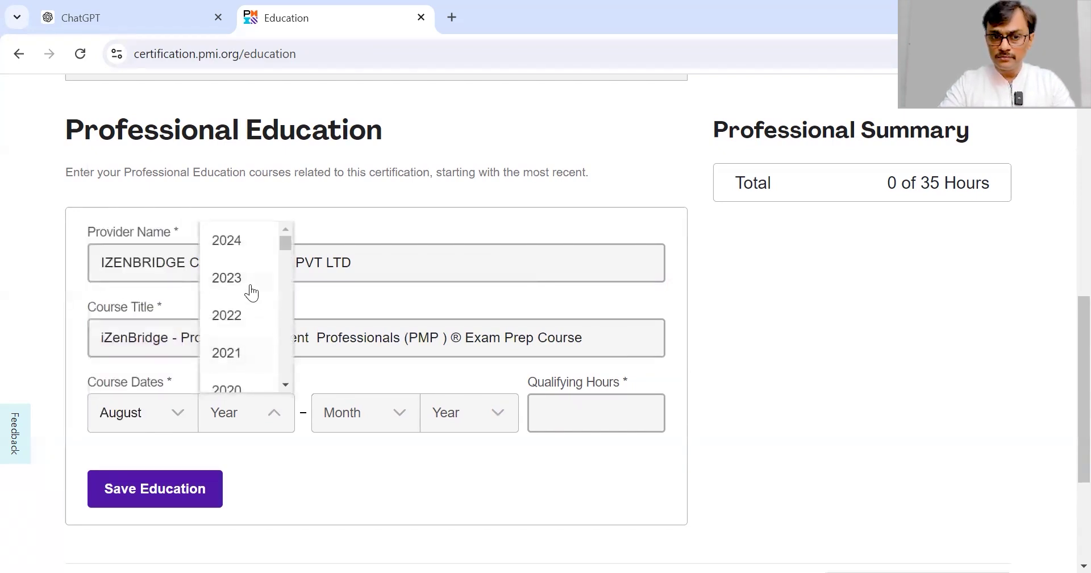
pyautogui.click(241, 251)
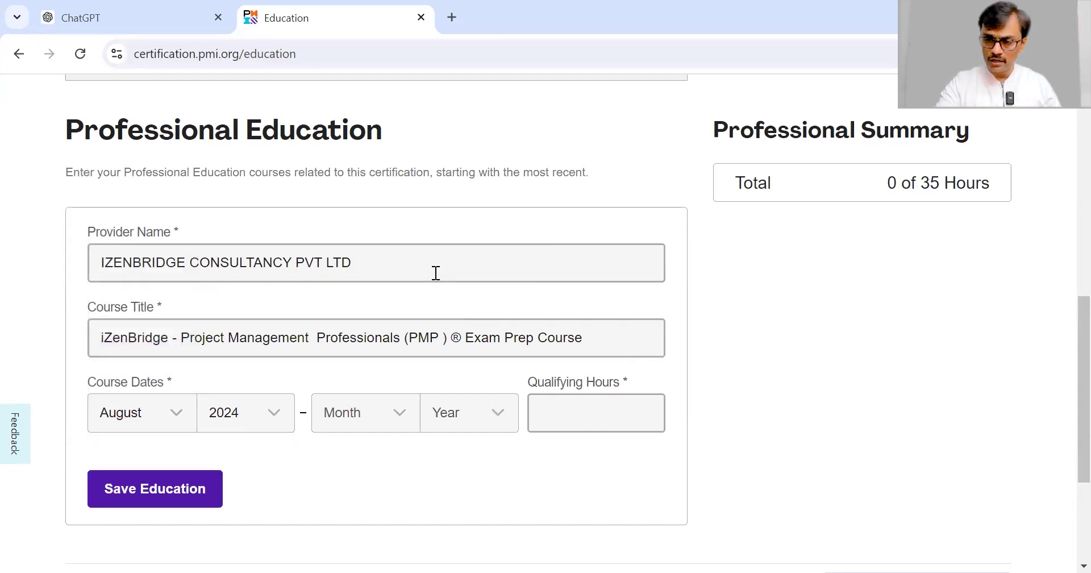
# Set the professional education course's end date to August 2024.
pyautogui.click(385, 420)
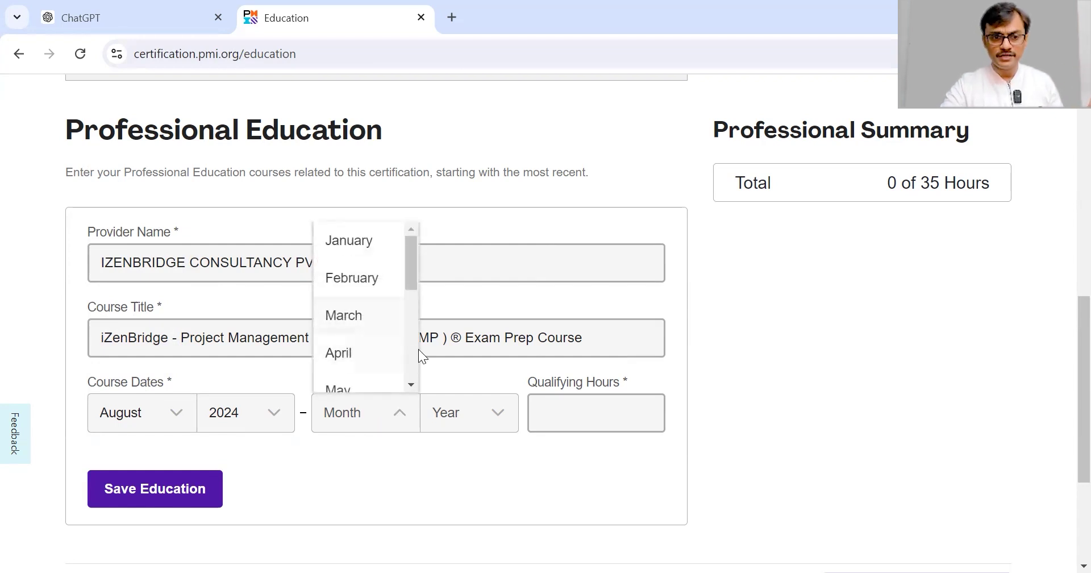
pyautogui.scroll(-1, 416, 366)
pyautogui.scroll(-2, 415, 366)
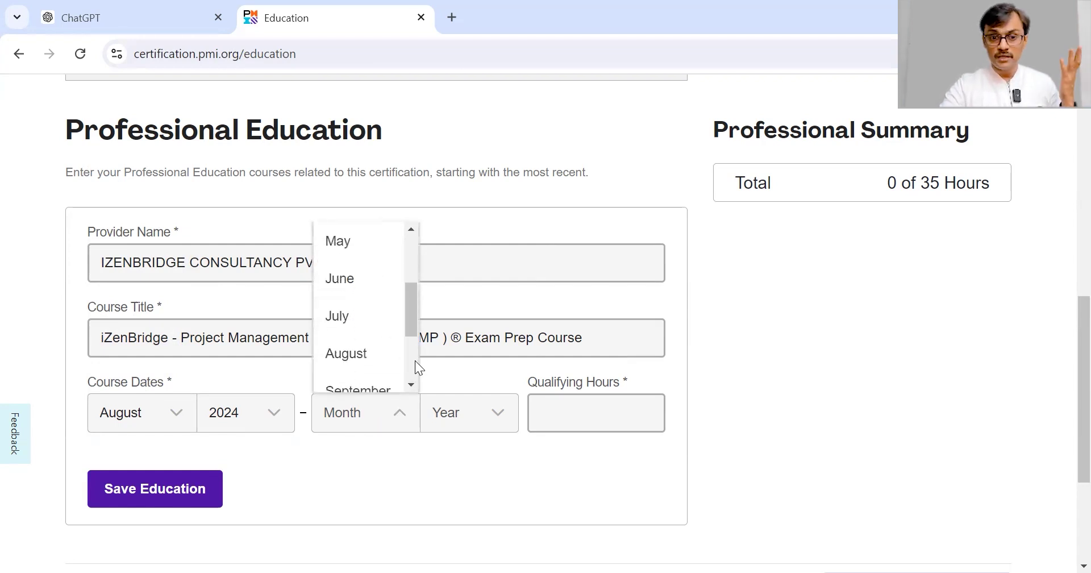
pyautogui.click(357, 361)
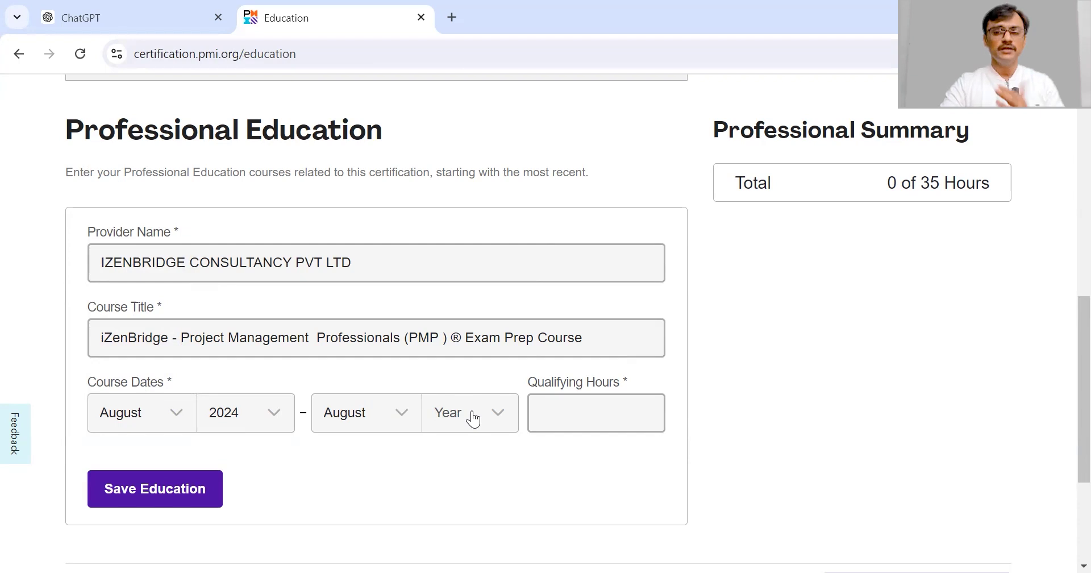
pyautogui.click(475, 421)
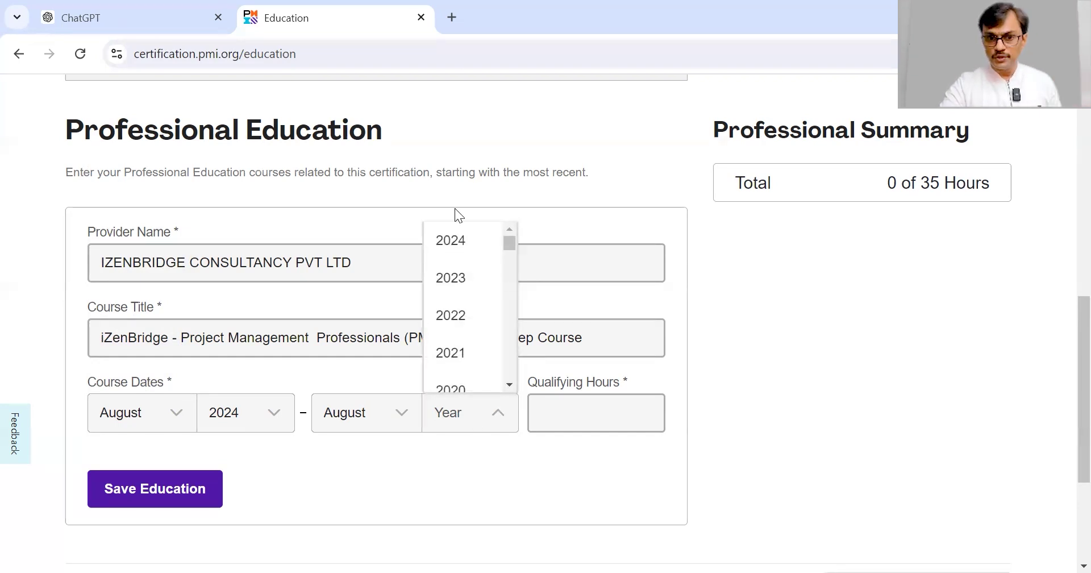
pyautogui.click(455, 243)
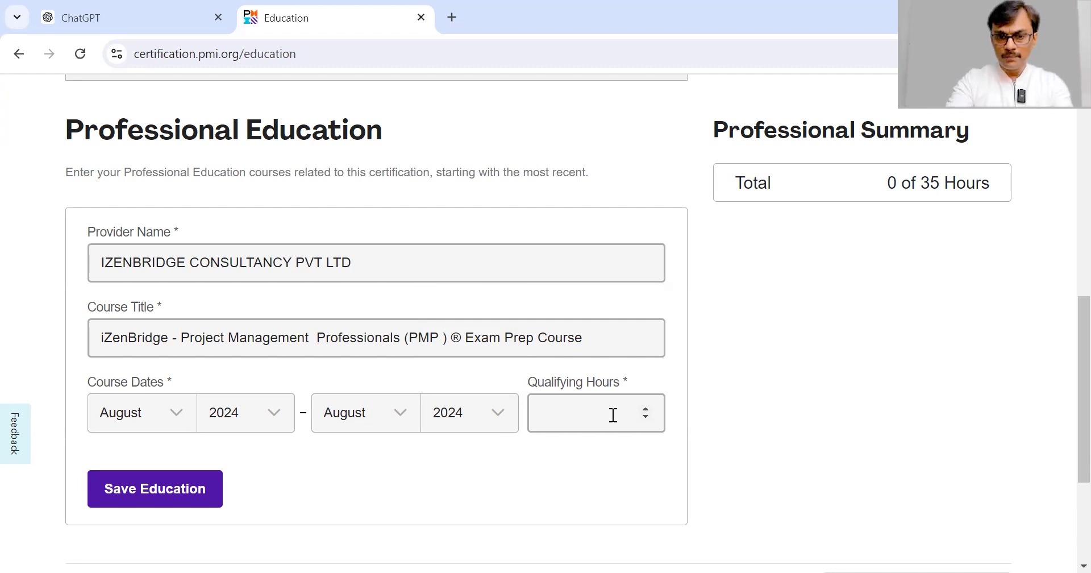
# Set the course's qualifying hours to 35 and save the professional education entry.
pyautogui.click(614, 415)
pyautogui.write('35')
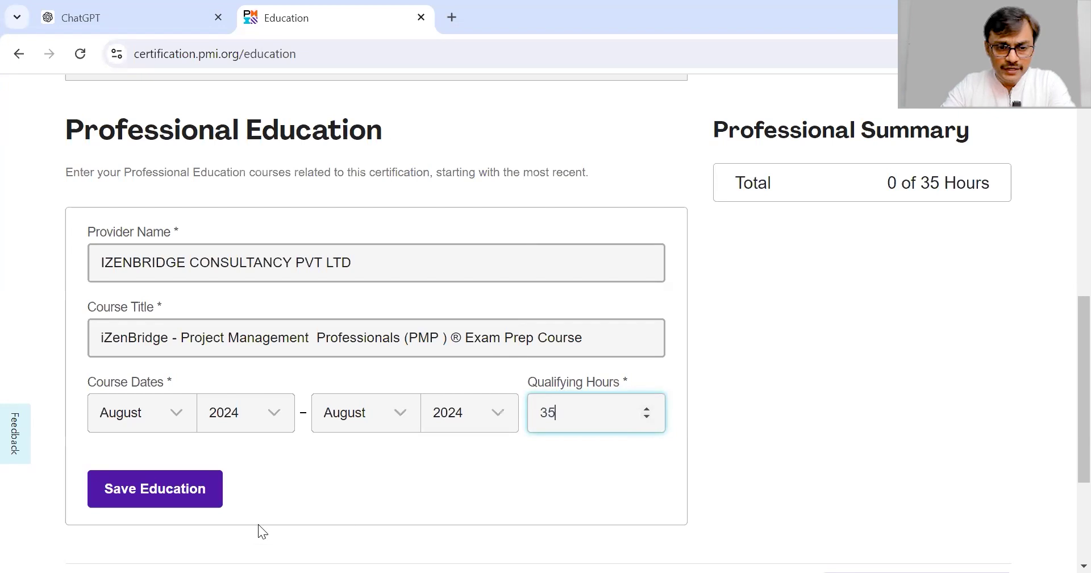
pyautogui.click(188, 490)
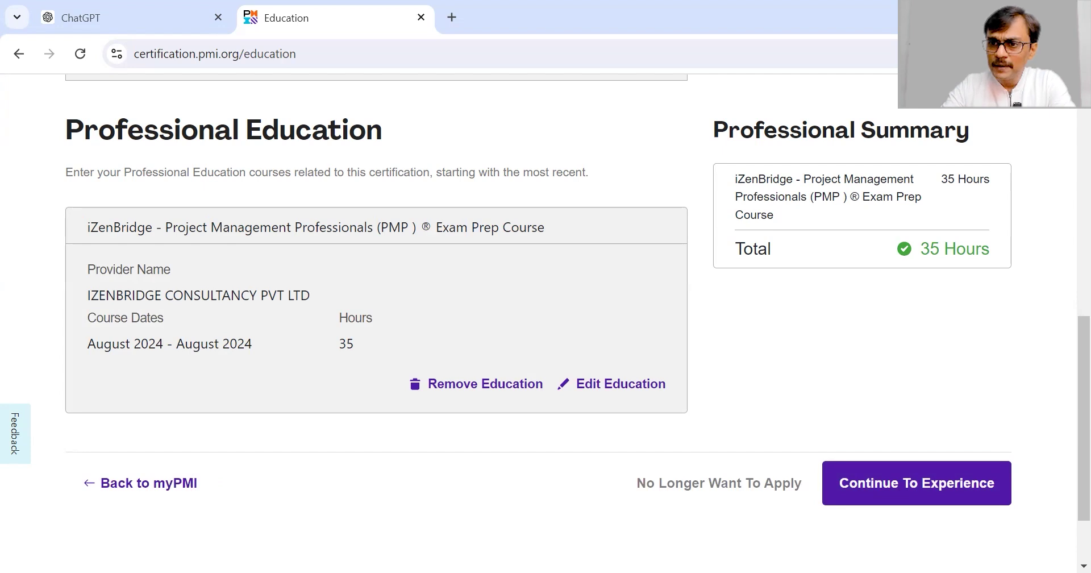
# Review the completed academic and professional education entries and continue to the Experience section of the application.
pyautogui.scroll(9, 1067, 486)
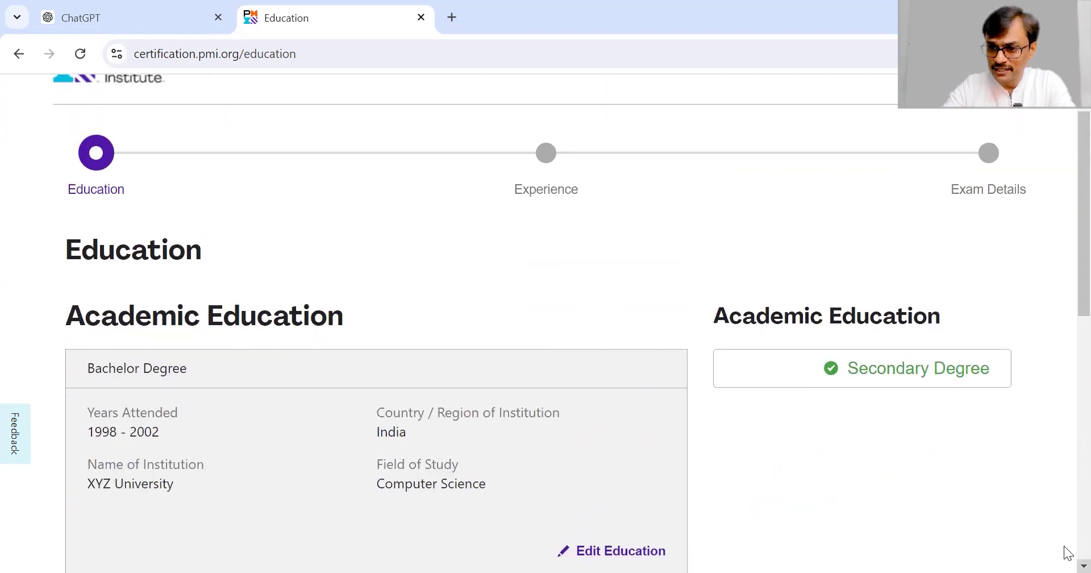
pyautogui.scroll(-8, 1067, 553)
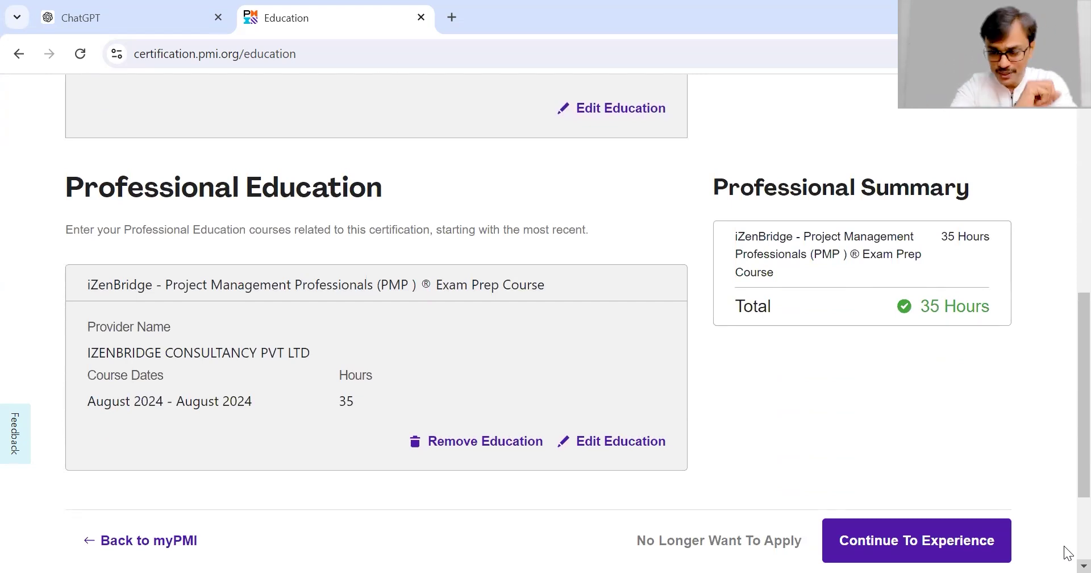
pyautogui.click(916, 544)
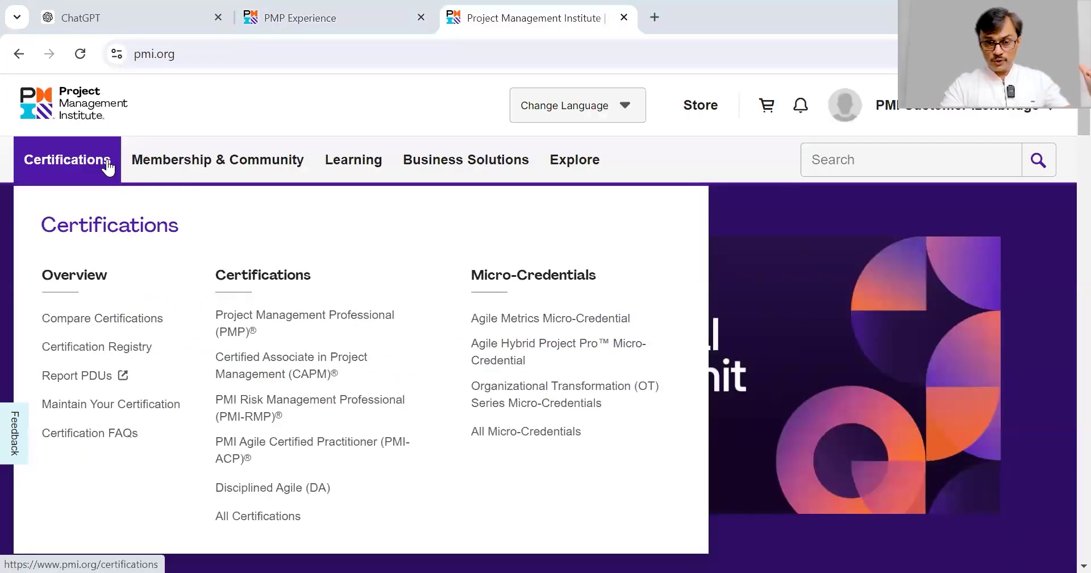
# Open the Project Management Professional (PMP) certification page on the PMI website in a separate tab.
pyautogui.click(290, 324)
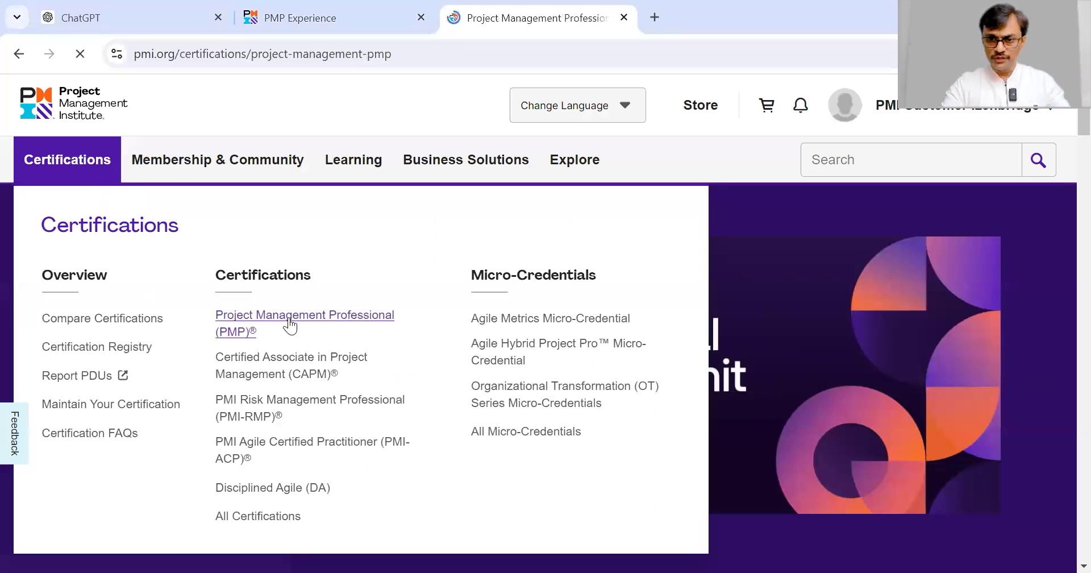
# Find the important resources on the PMP certification page and open the English PMP Exam Content Outline PDF.
pyautogui.scroll(-12, 1062, 403)
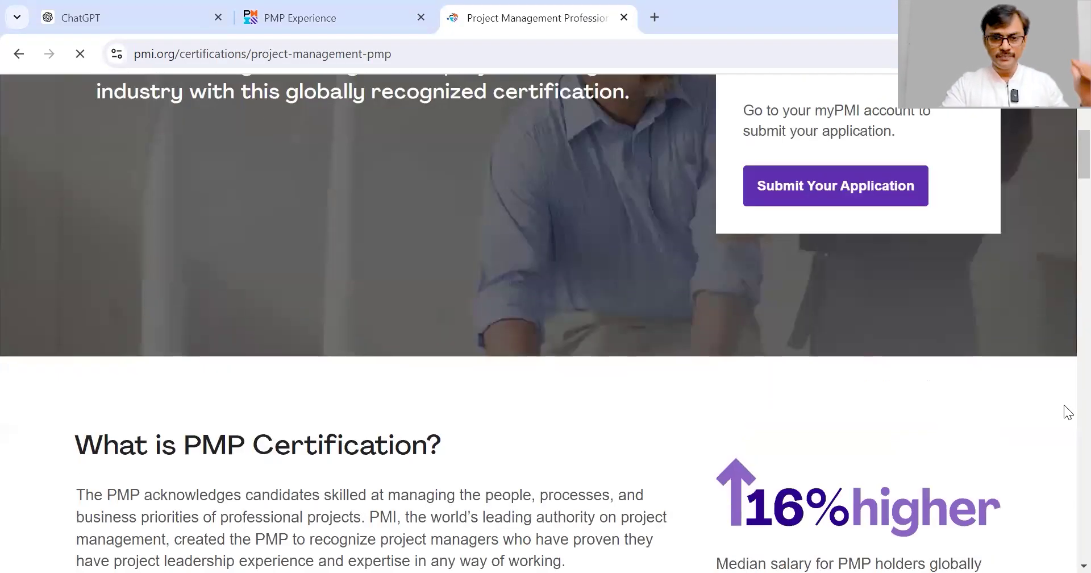
pyautogui.scroll(-8, 1067, 412)
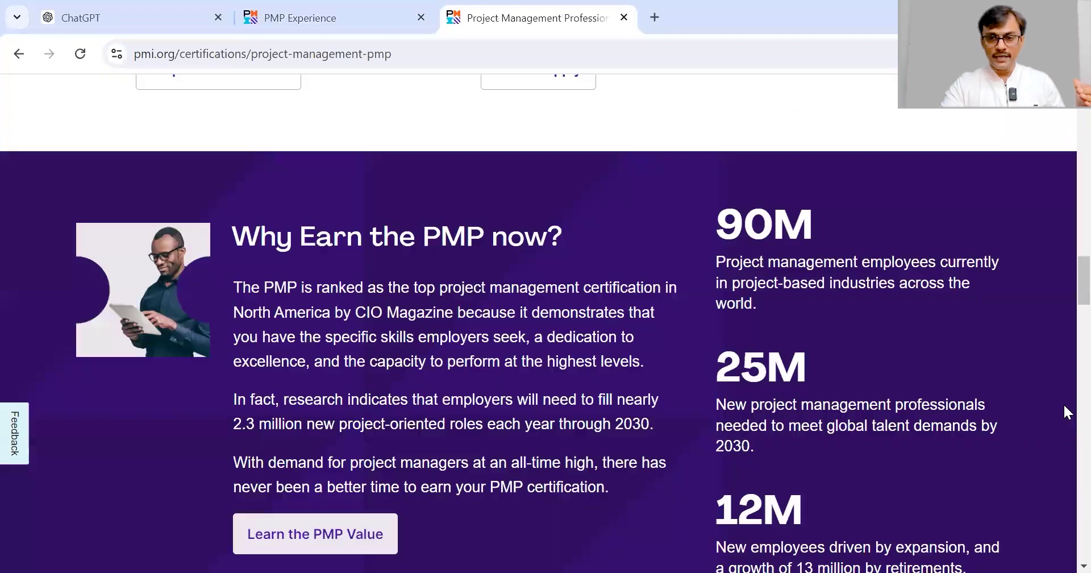
pyautogui.scroll(-20, 1065, 406)
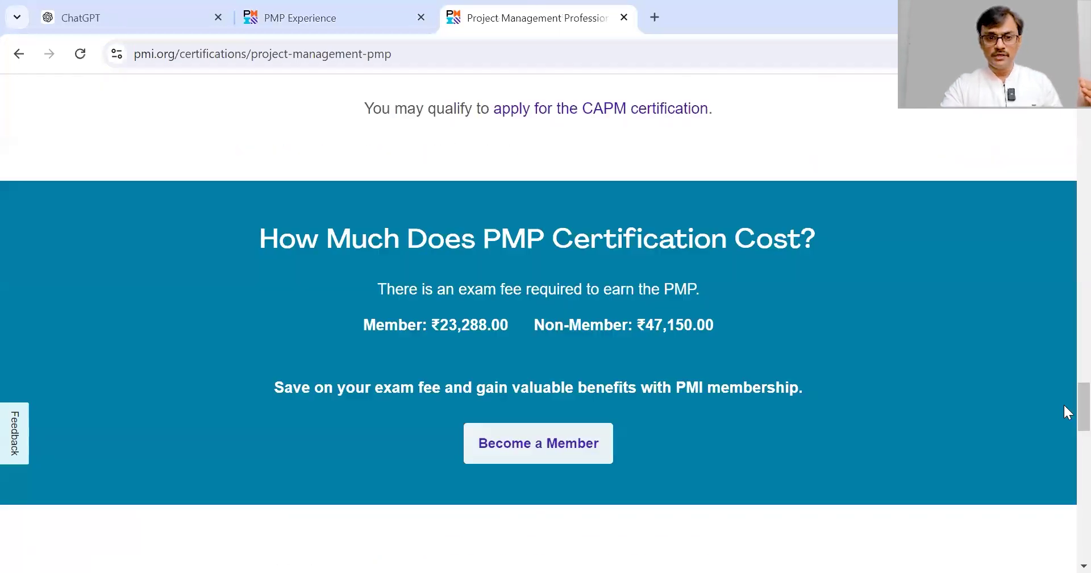
pyautogui.scroll(-8, 1062, 466)
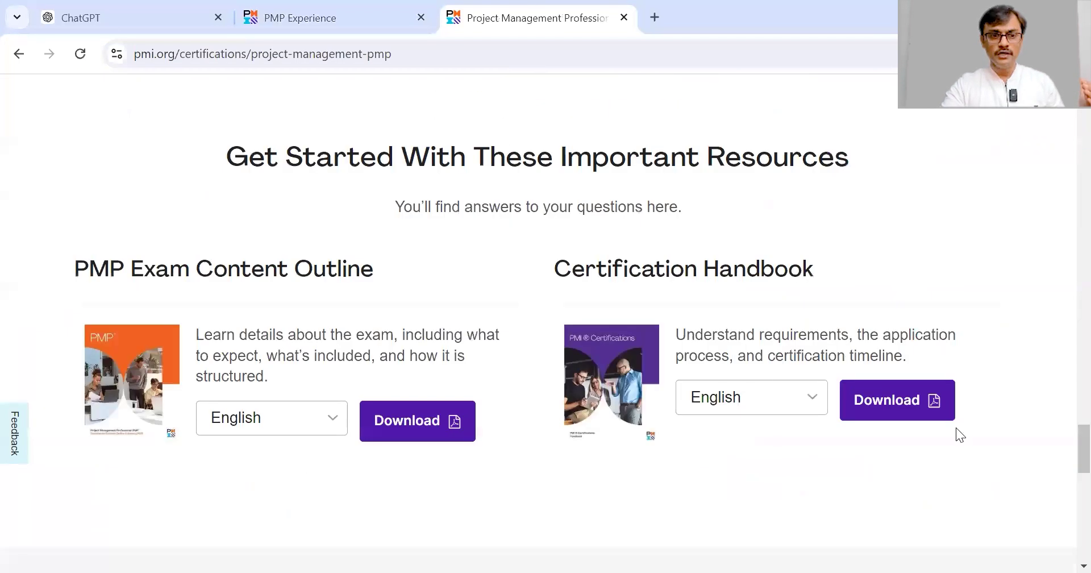
pyautogui.tripleClick(181, 273)
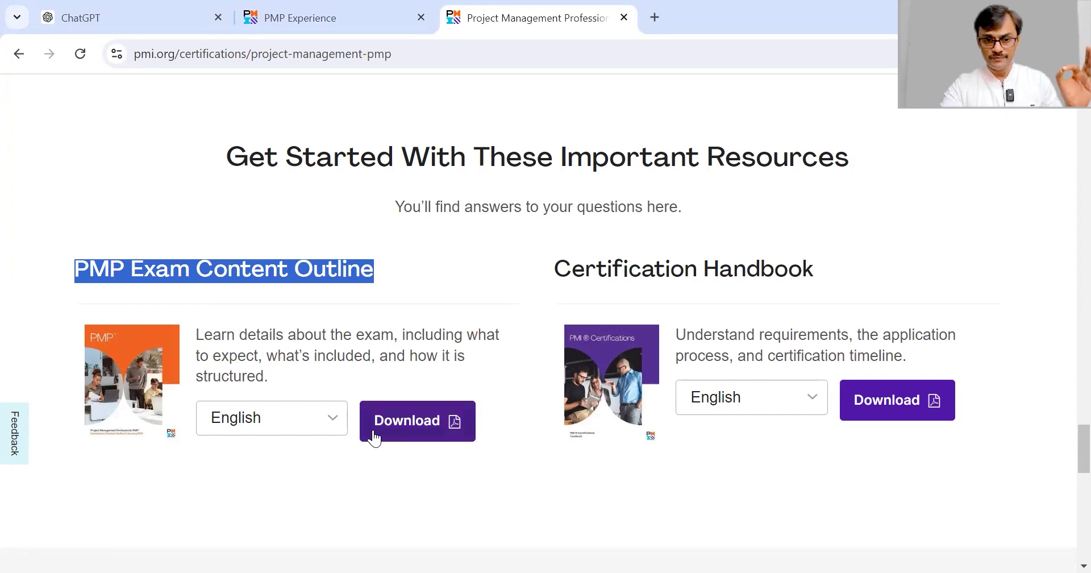
pyautogui.click(401, 426)
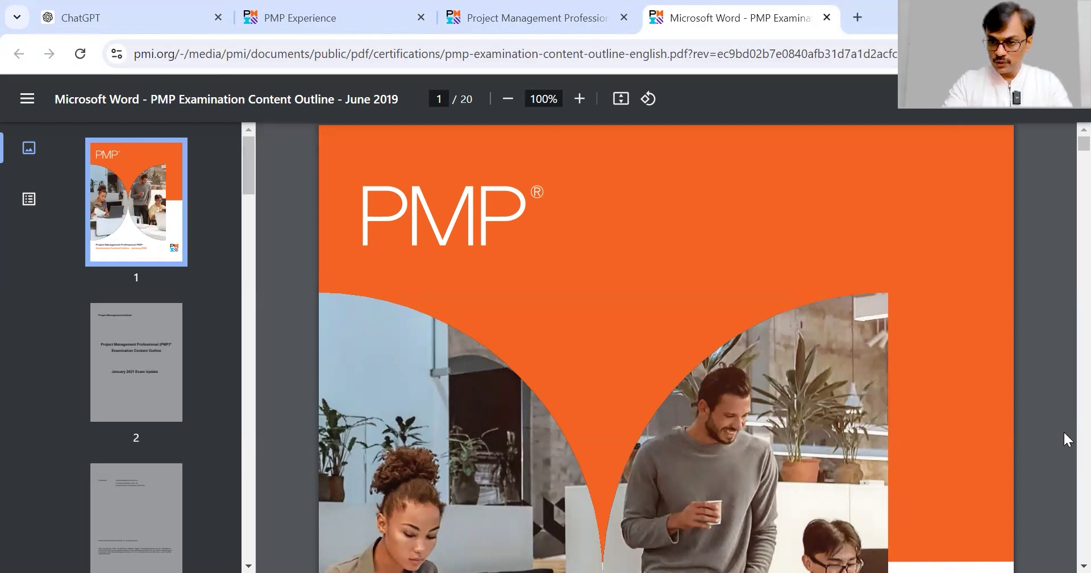
# Check the exam domains in the outline's table of contents and go to the PMP Application & Payment section.
pyautogui.scroll(-10, 1063, 435)
pyautogui.scroll(-15, 1065, 433)
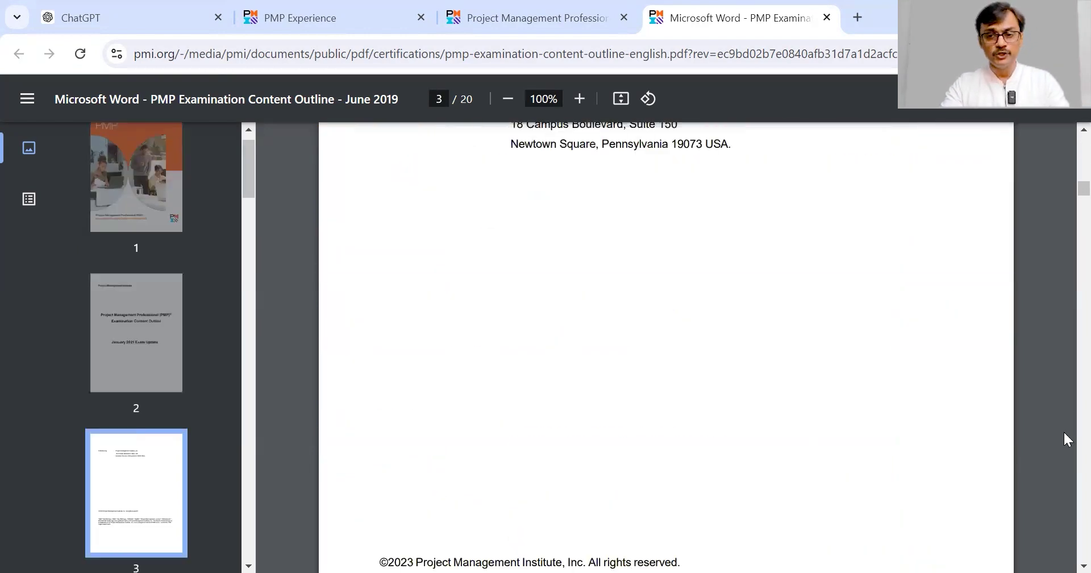
pyautogui.scroll(-5, 1063, 431)
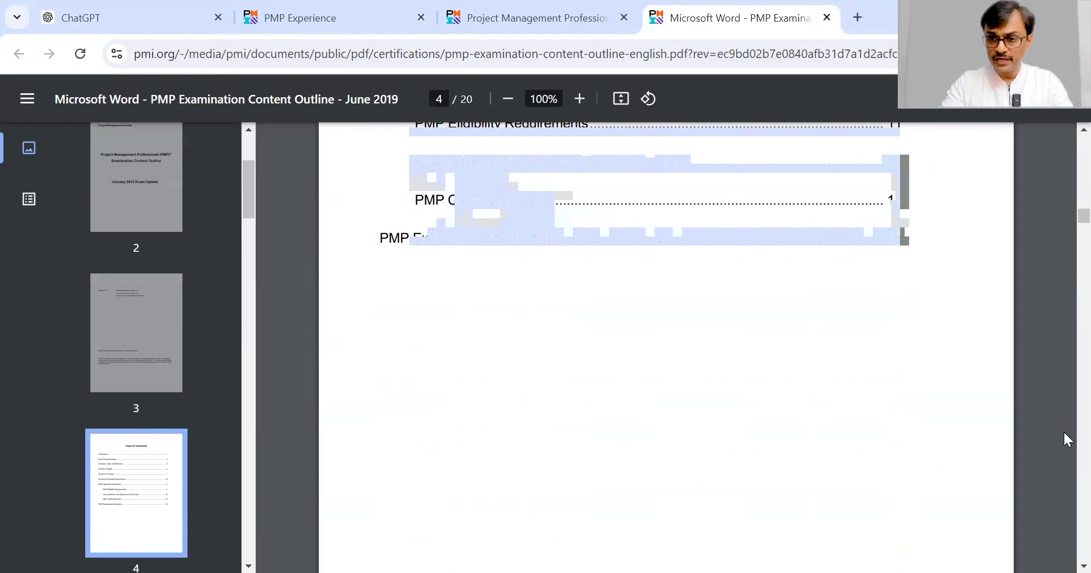
pyautogui.scroll(5, 1064, 136)
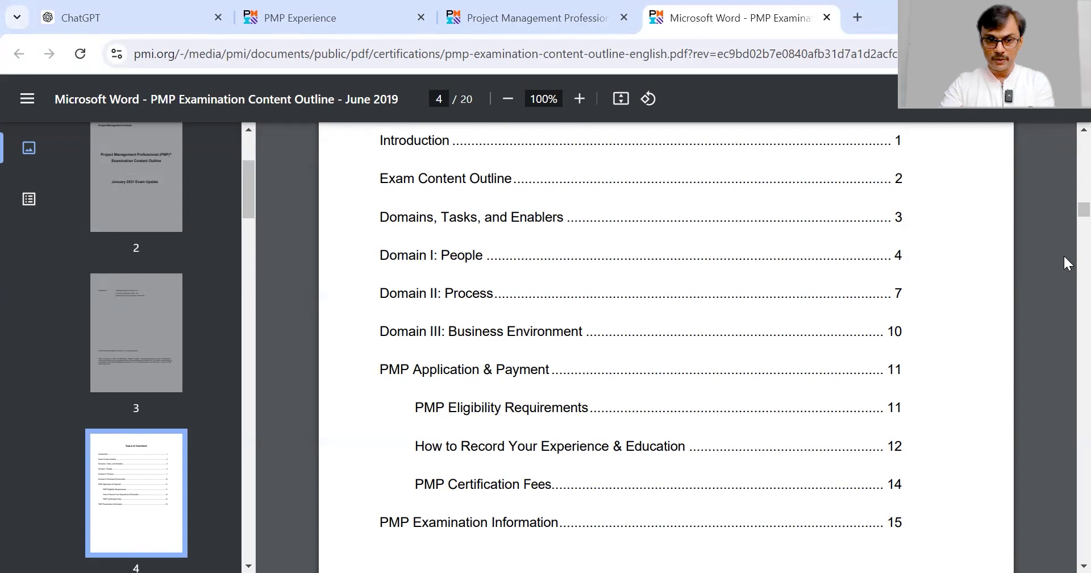
pyautogui.moveTo(380, 253); pyautogui.dragTo(912, 350)
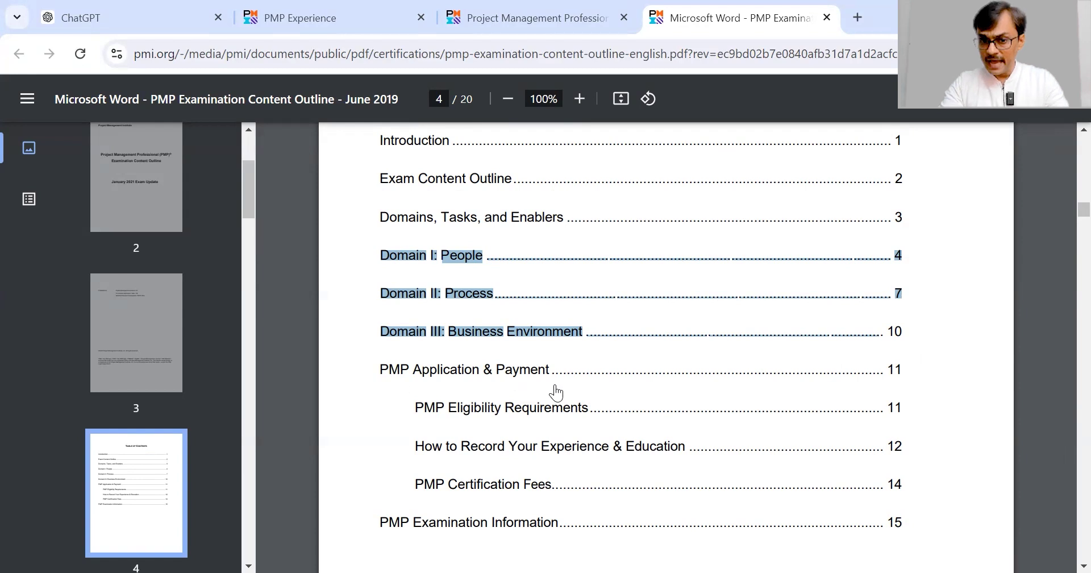
pyautogui.click(892, 374)
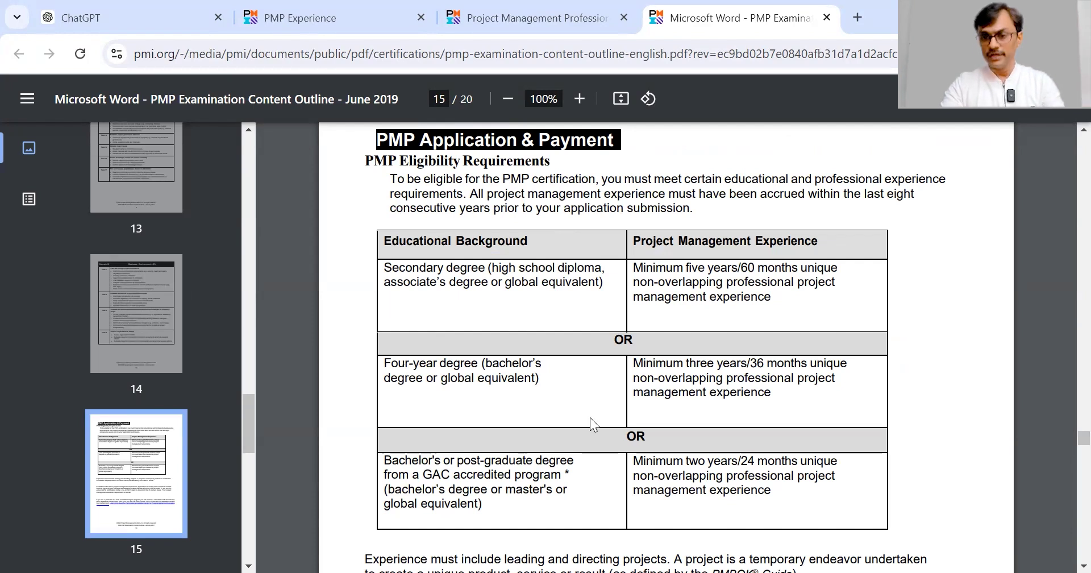
# Examine the PMP eligibility table for the project management experience required with a secondary degree and with a four-year degree.
pyautogui.moveTo(635, 363); pyautogui.dragTo(831, 377)
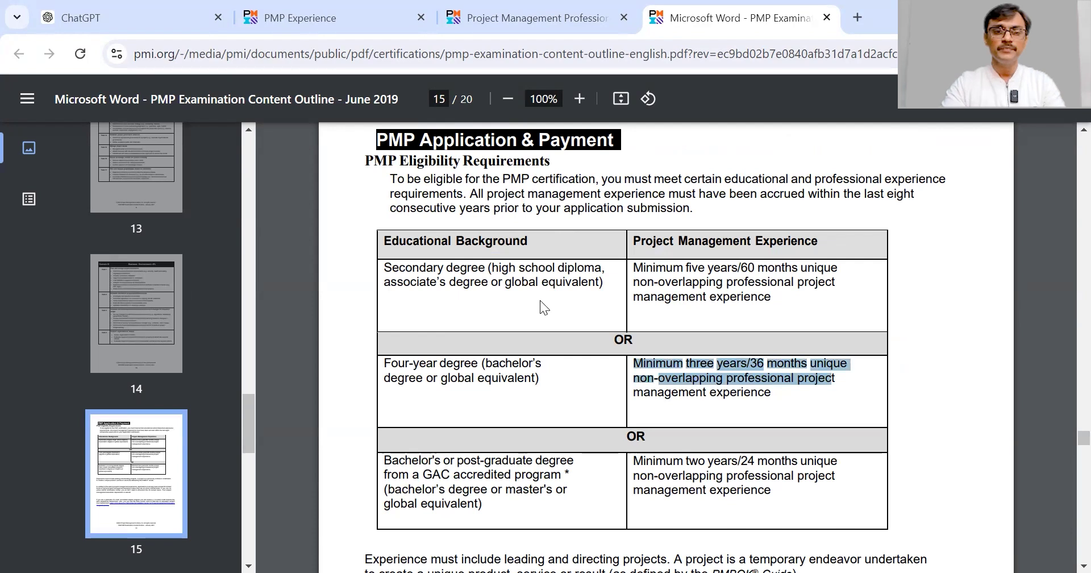
pyautogui.click(479, 292)
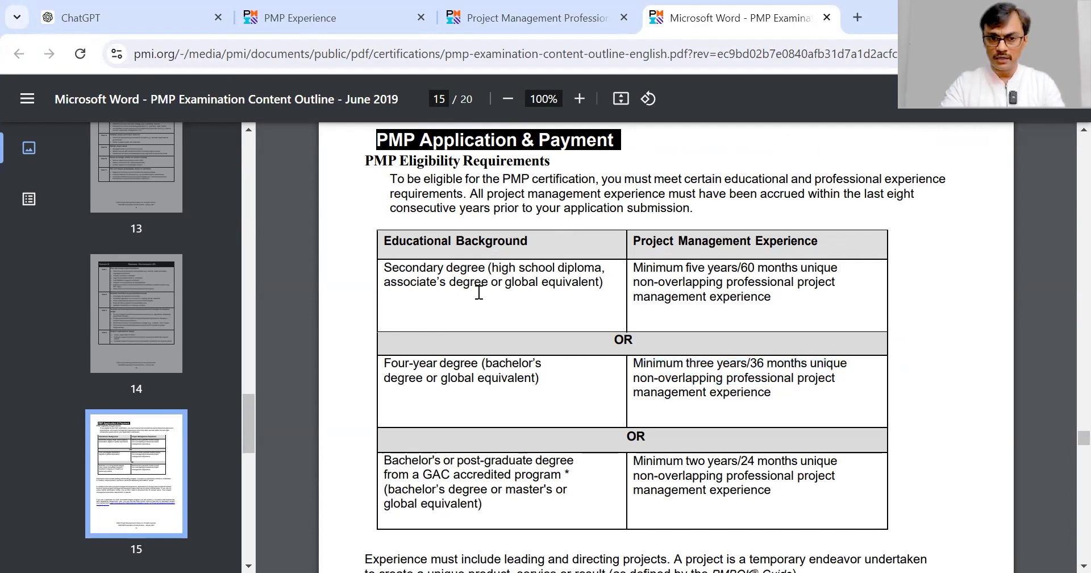
pyautogui.moveTo(770, 287); pyautogui.dragTo(607, 254)
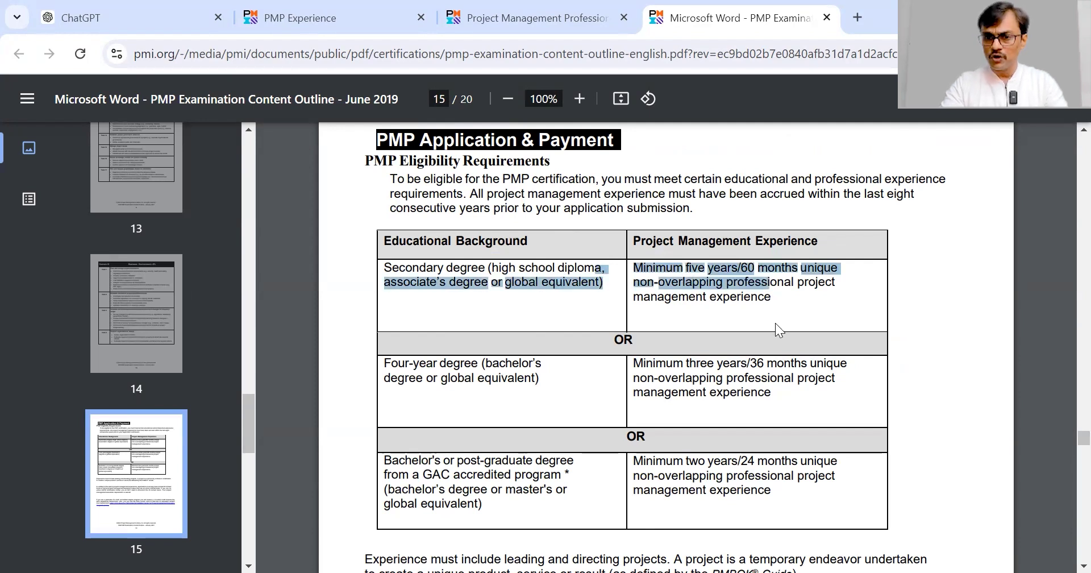
pyautogui.click(797, 325)
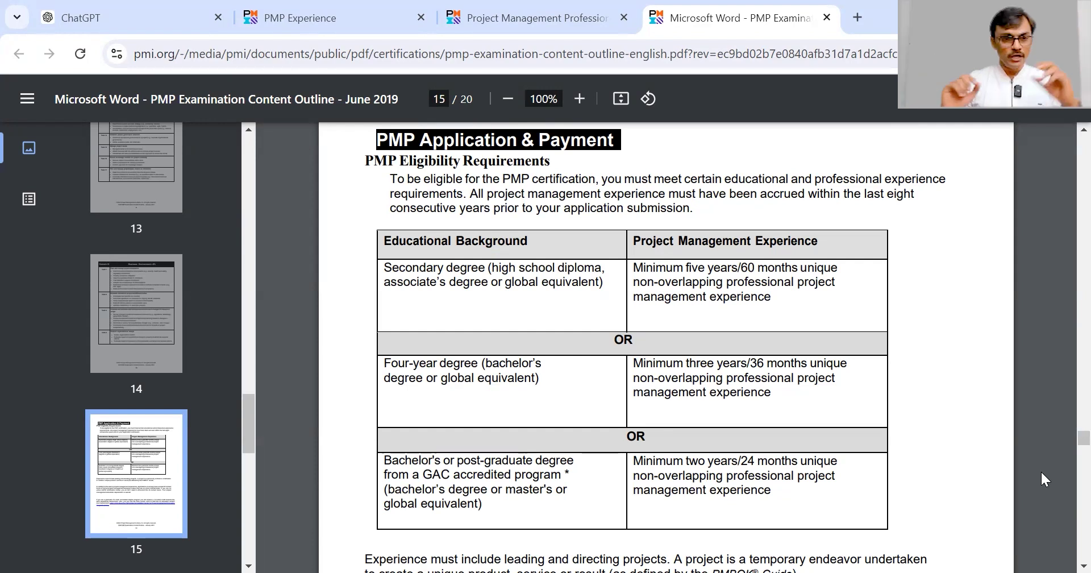
pyautogui.scroll(-10, 1041, 470)
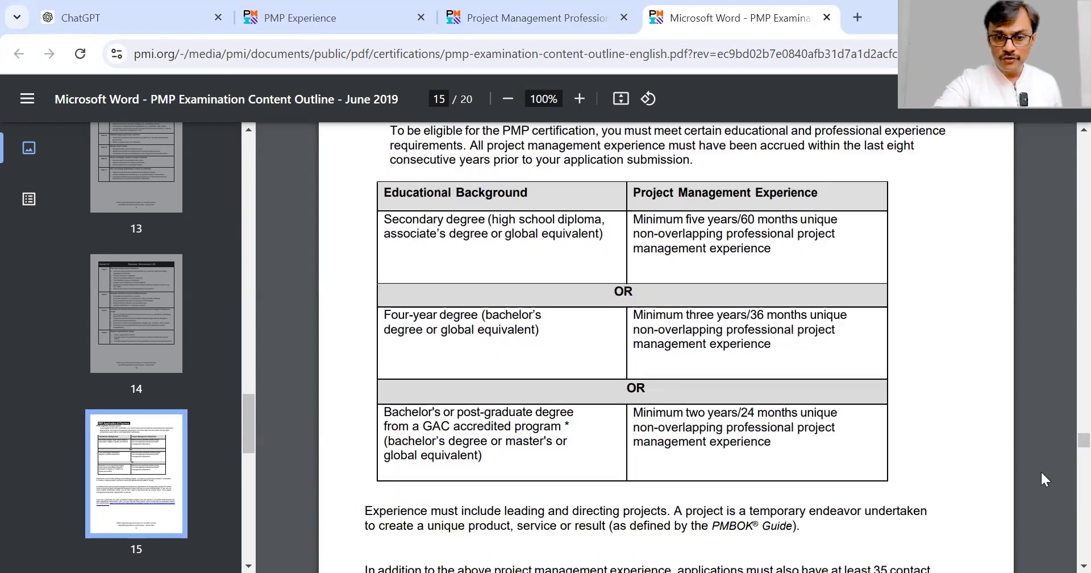
# Read how overlapping projects count toward experience months and the rules for project management education contact hours.
pyautogui.scroll(-7, 1041, 470)
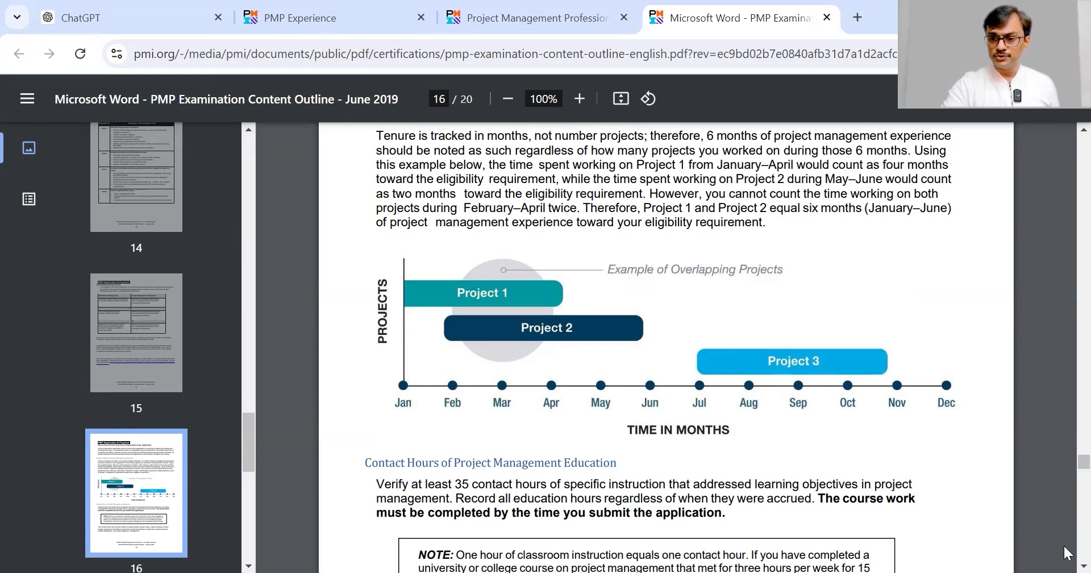
pyautogui.scroll(-3, 1065, 552)
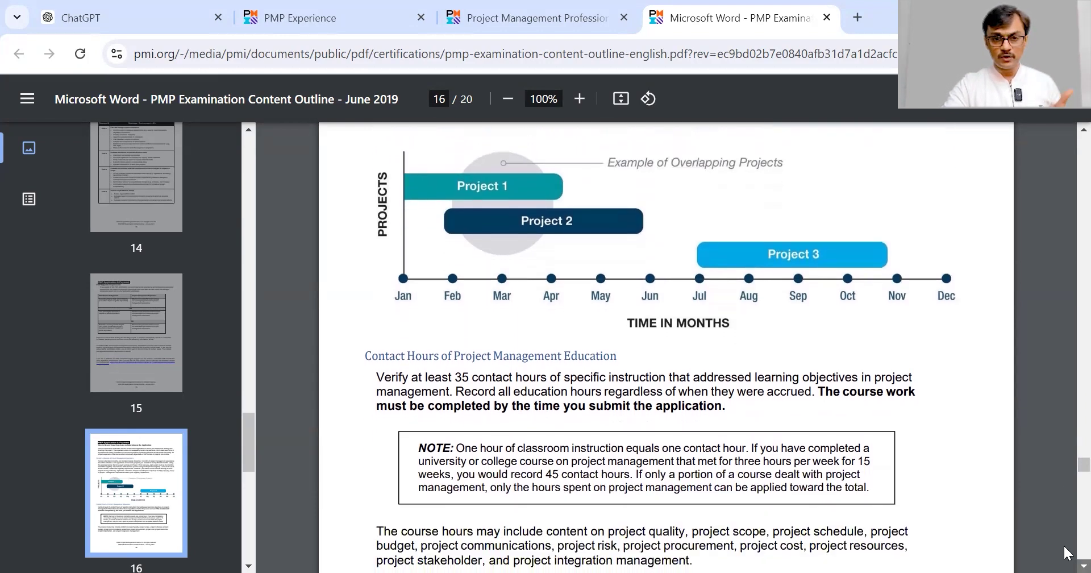
pyautogui.scroll(-1, 1065, 553)
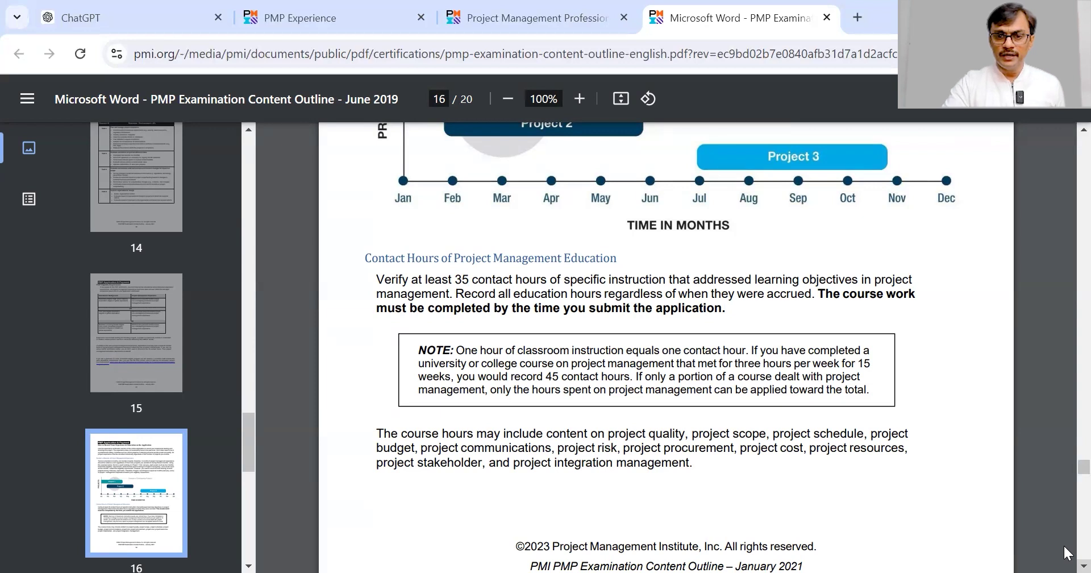
# Examine which education providers satisfy the education requirement, which education is excluded, and the application processing time.
pyautogui.scroll(-10, 1065, 548)
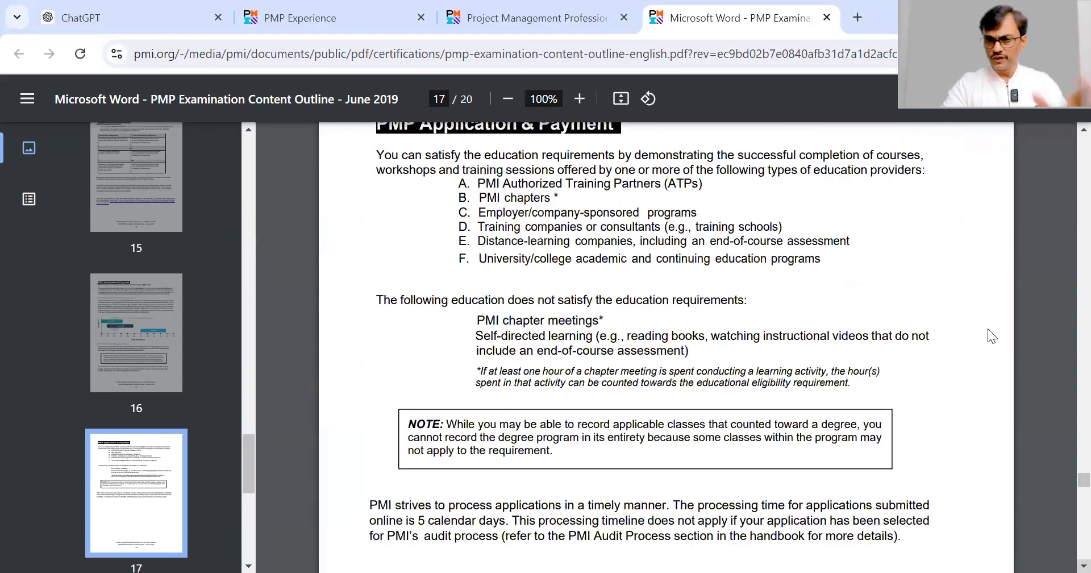
pyautogui.scroll(1, 940, 354)
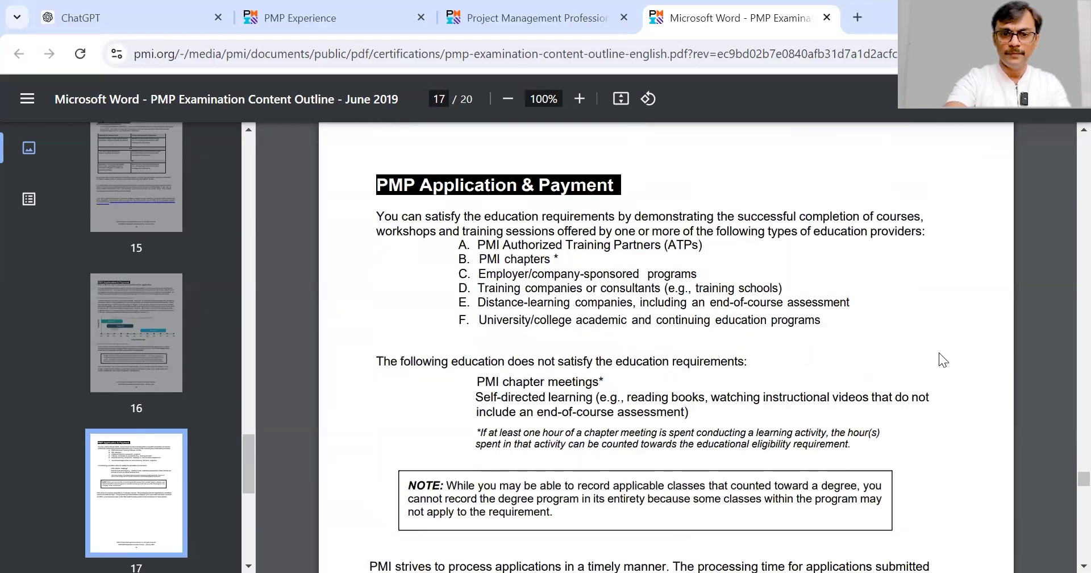
pyautogui.scroll(-5, 939, 353)
pyautogui.scroll(-9, 939, 353)
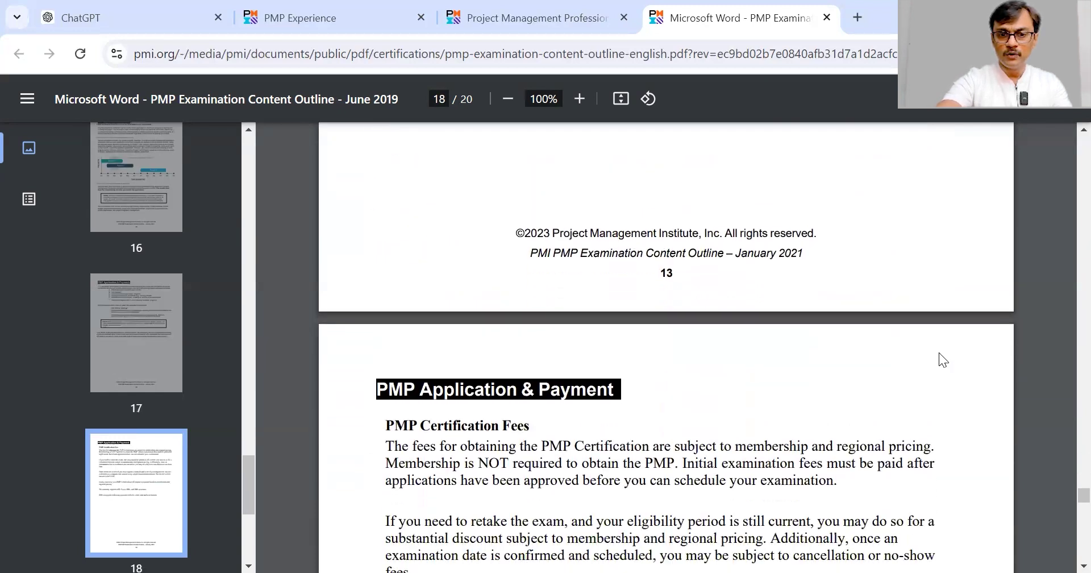
pyautogui.scroll(10, 939, 353)
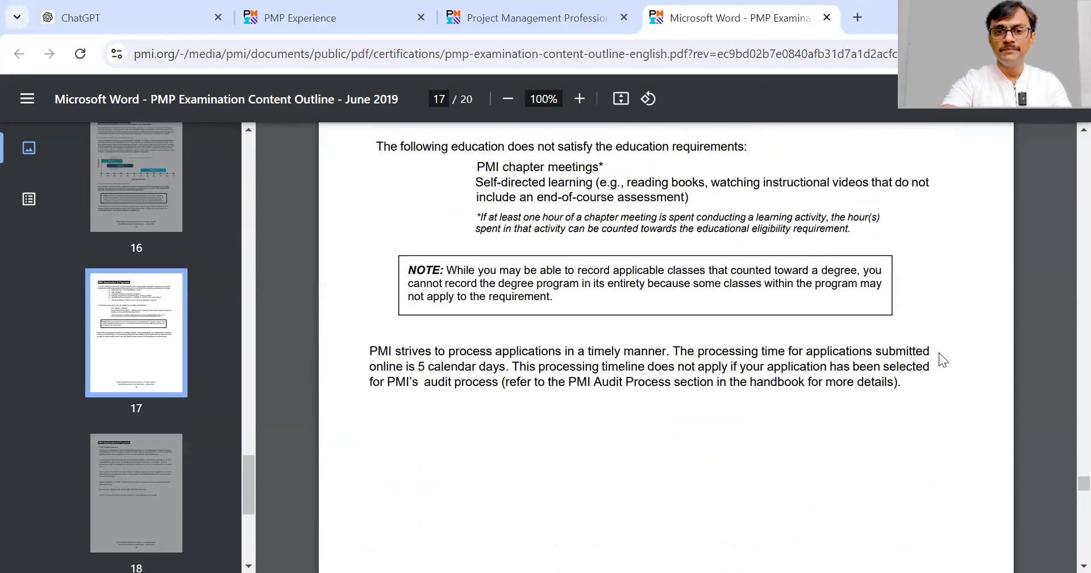
pyautogui.scroll(12, 939, 352)
pyautogui.scroll(-3, 939, 352)
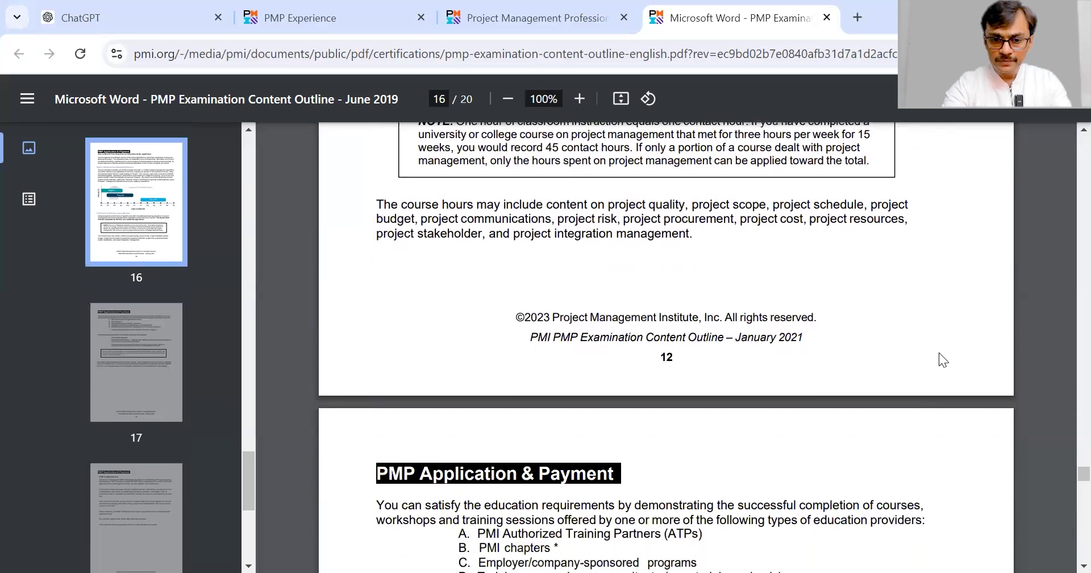
pyautogui.scroll(-6, 939, 353)
pyautogui.scroll(-1, 939, 353)
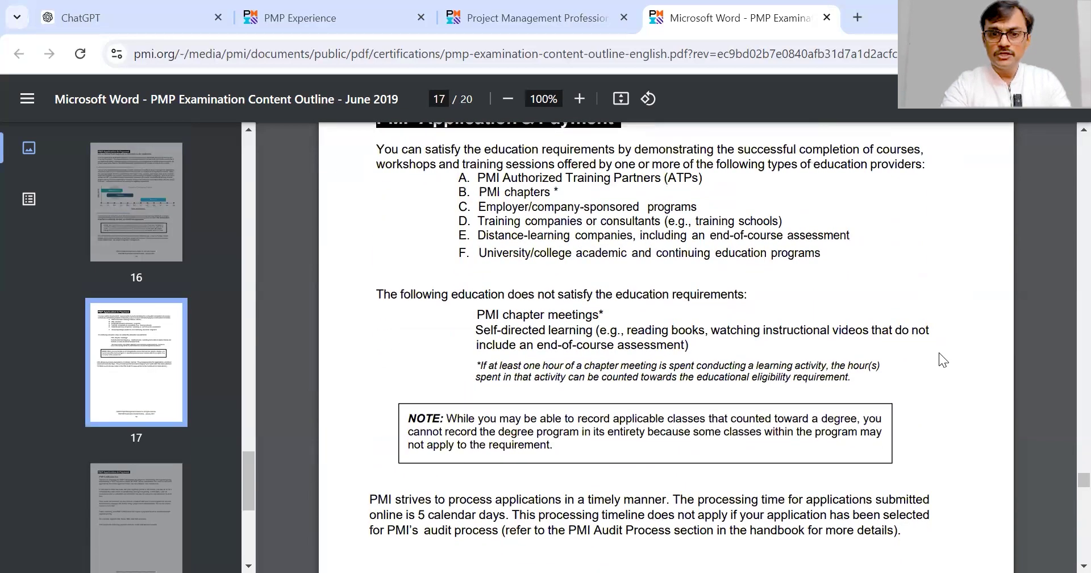
# Read the PMP Certification Fees section, including retake, rescore and renewal fees, supported currencies and payment methods.
pyautogui.scroll(-10, 939, 353)
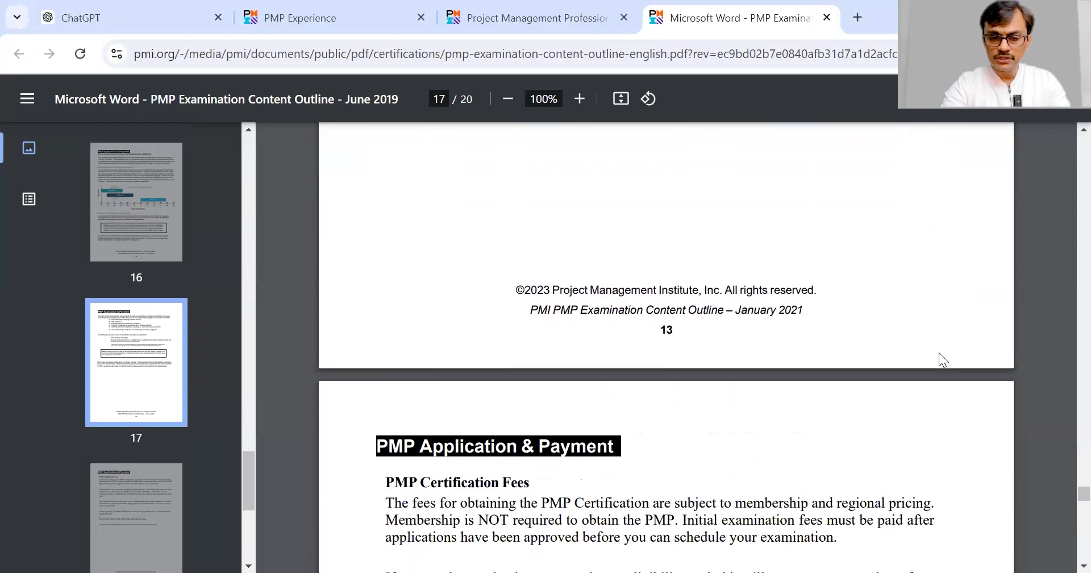
pyautogui.scroll(-6, 938, 353)
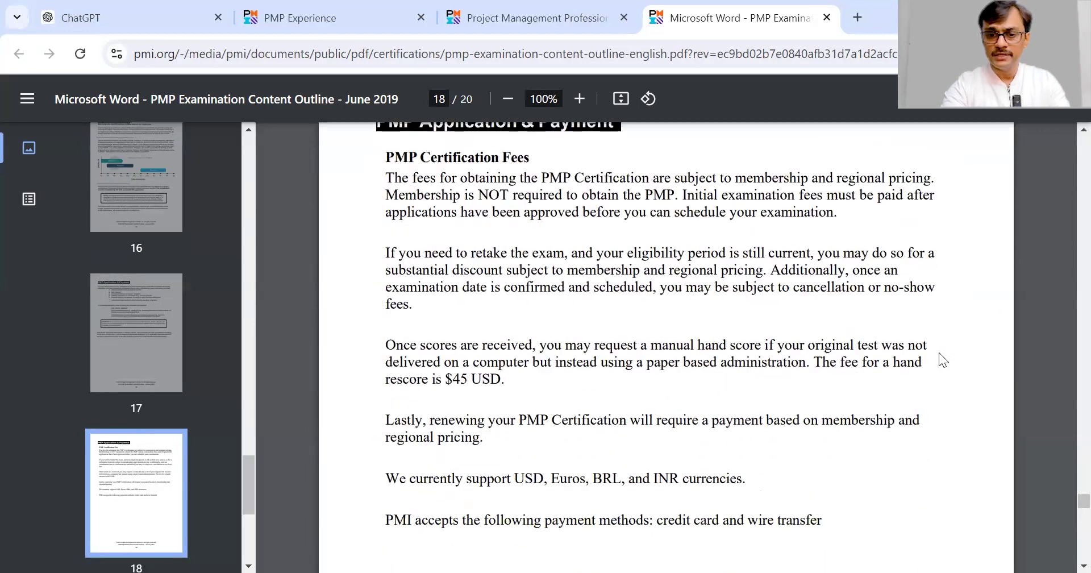
pyautogui.scroll(-1, 939, 360)
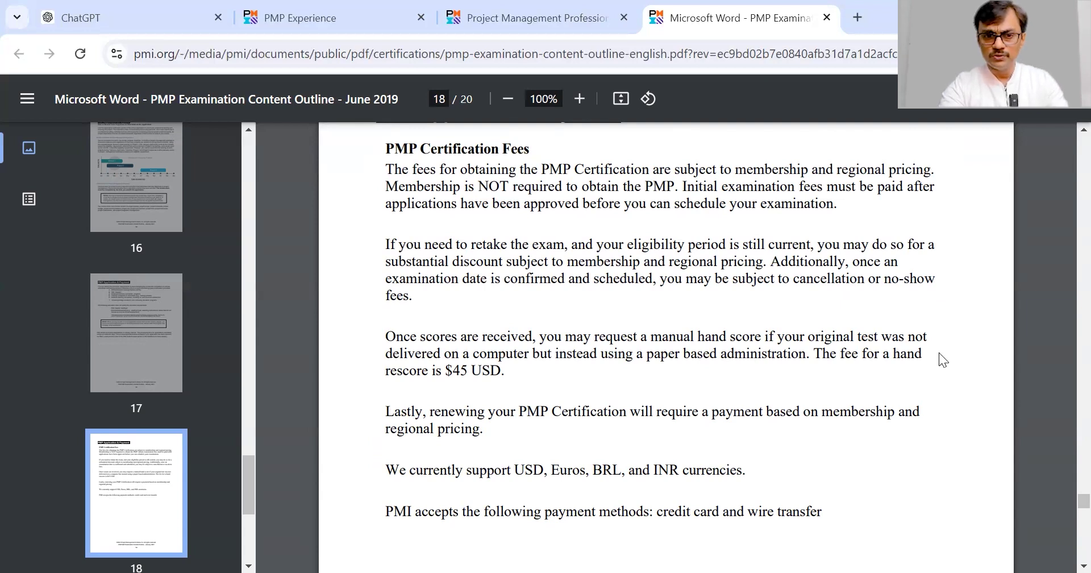
pyautogui.scroll(-3, 938, 359)
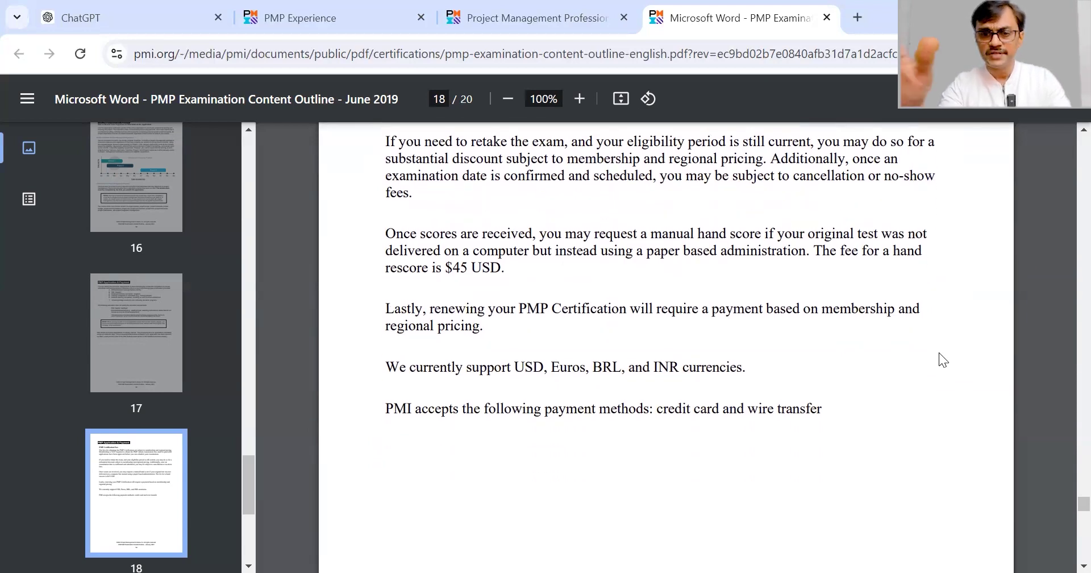
pyautogui.scroll(-3, 938, 353)
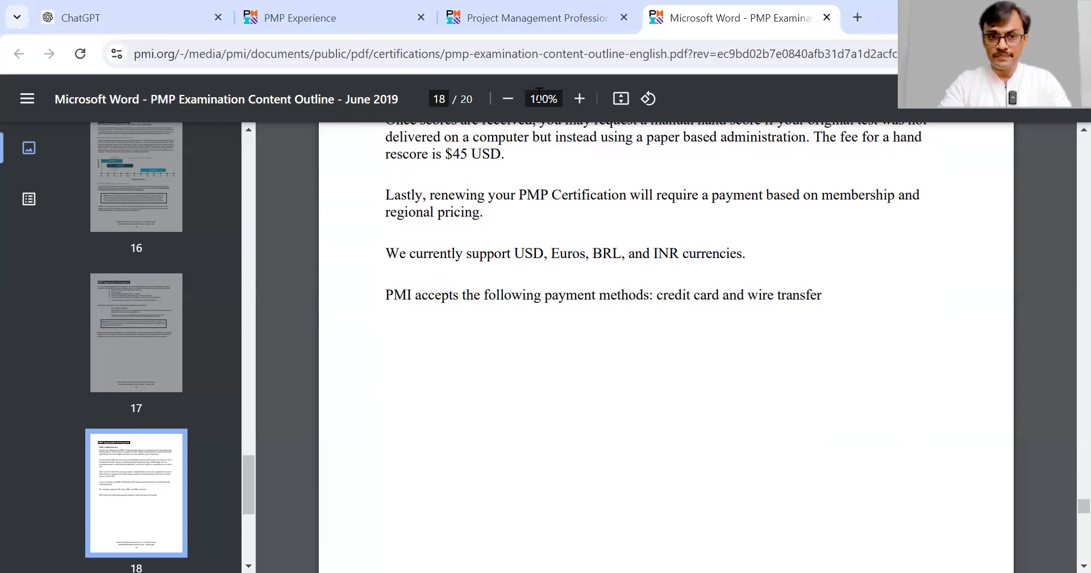
# Return to the PMP application's Experience section, check the required months of experience, and place the cursor in the empty Project Description.
pyautogui.click(300, 9)
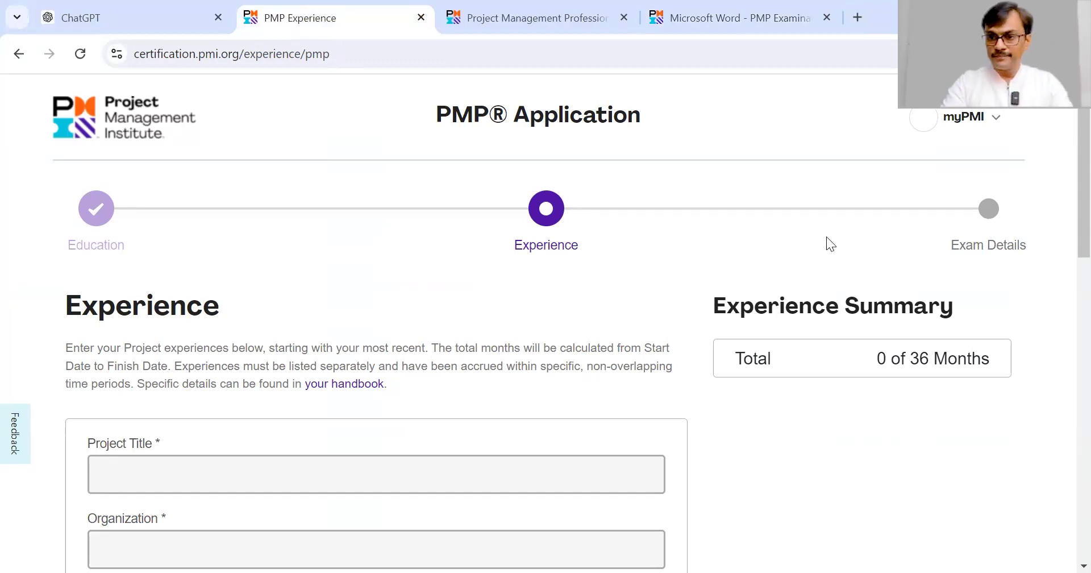
pyautogui.moveTo(1062, 232)
pyautogui.mouseDown()
pyautogui.moveTo(1064, 416)
pyautogui.moveTo(1064, 232)
pyautogui.mouseUp()
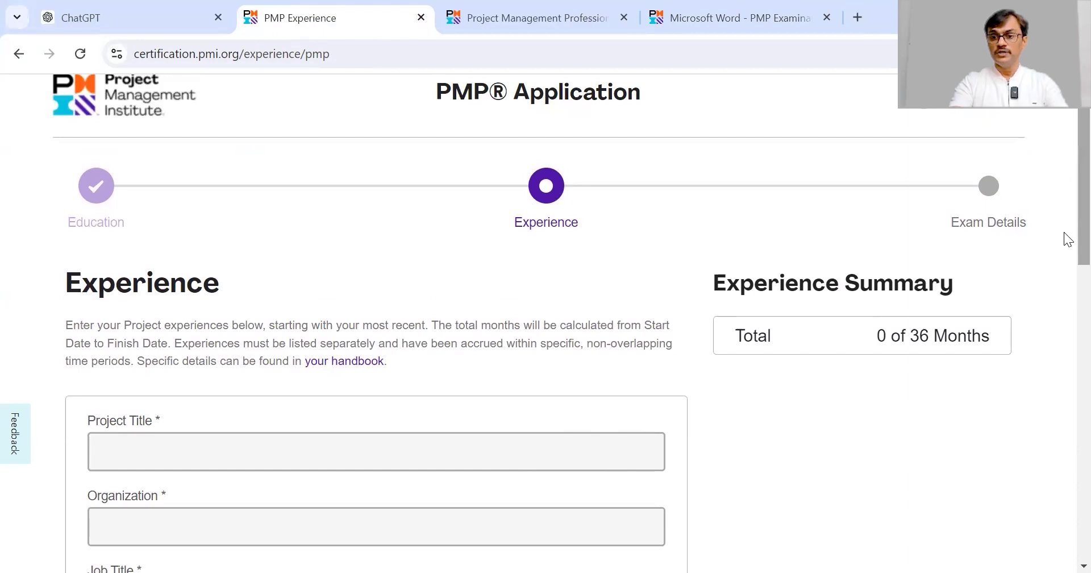
pyautogui.doubleClick(918, 337)
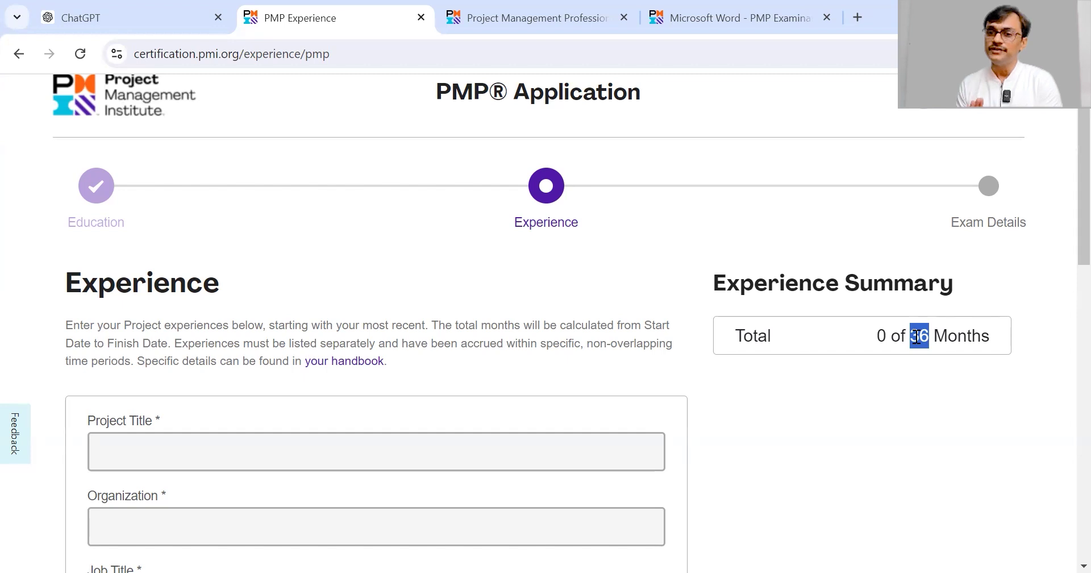
pyautogui.scroll(-10, 917, 337)
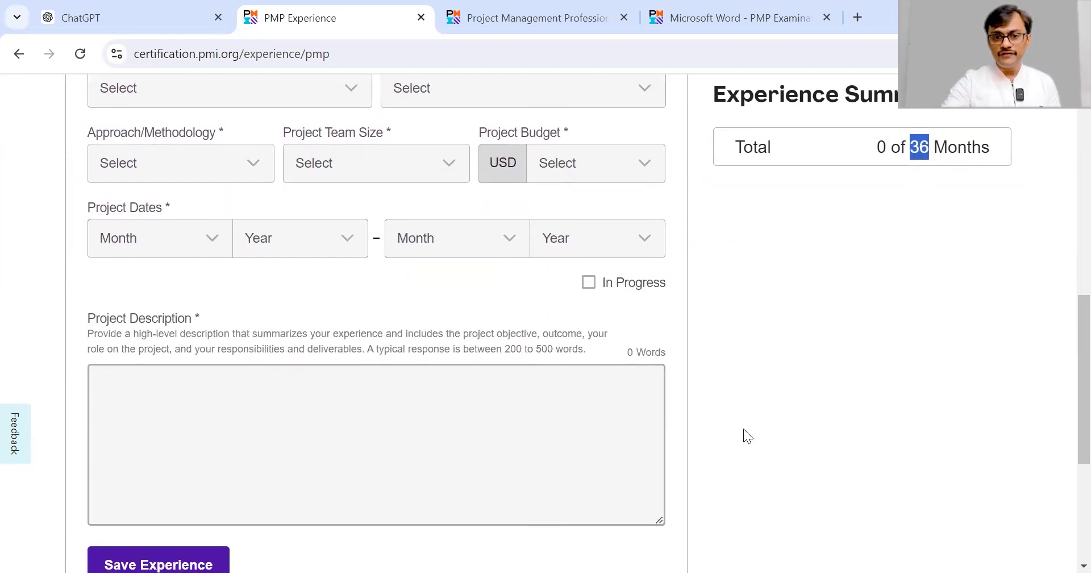
pyautogui.click(557, 414)
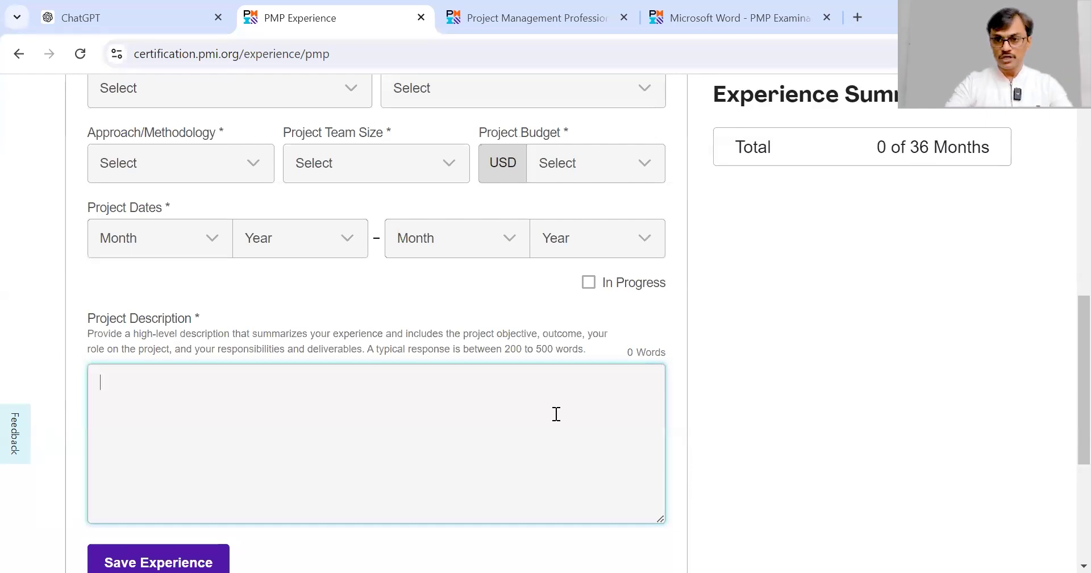
# Enter "CRM Implementation Project" as the project title in the Experience form.
pyautogui.scroll(8, 1064, 285)
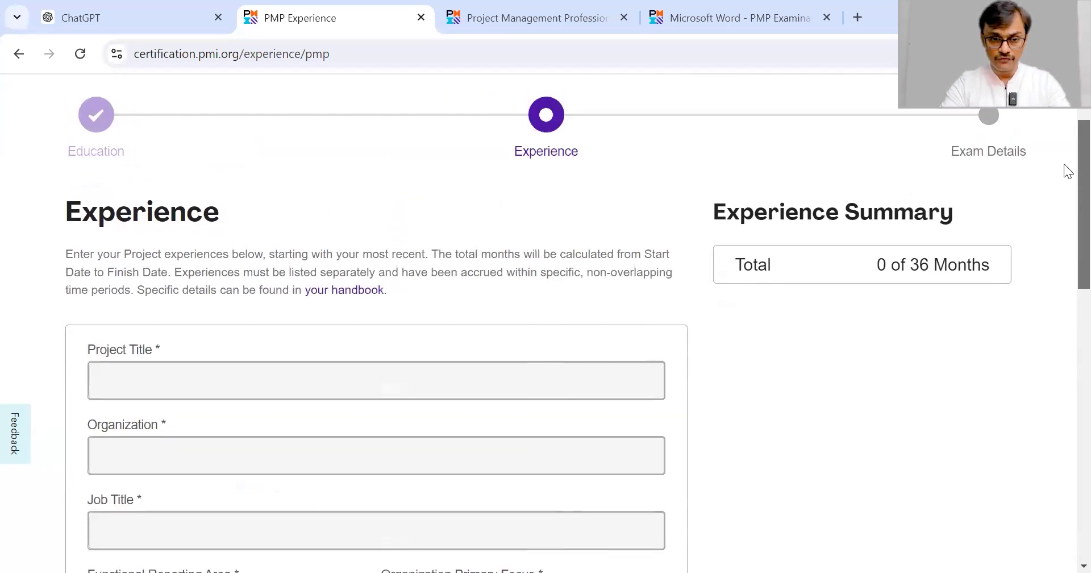
pyautogui.scroll(-2, 1063, 170)
pyautogui.click(435, 301)
pyautogui.write('Pri')
pyautogui.press('BackSpace')
pyautogui.press('BackSpace')
pyautogui.press('BackSpace')
pyautogui.write('CRM Implementation Project')
pyautogui.press('Tab')
# Enter iZenBridge as the organization and "Project Manager" as the job title.
pyautogui.write('izen')
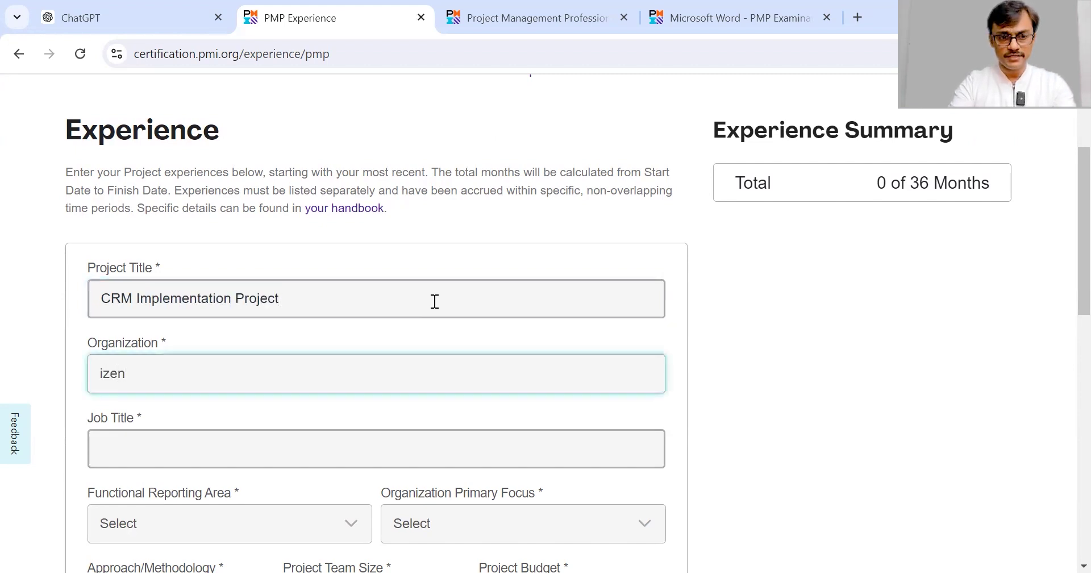
pyautogui.press('BackSpace')
pyautogui.press('BackSpace')
pyautogui.press('BackSpace')
pyautogui.press('BackSpace')
pyautogui.write('iZenBridge')
pyautogui.press('Tab')
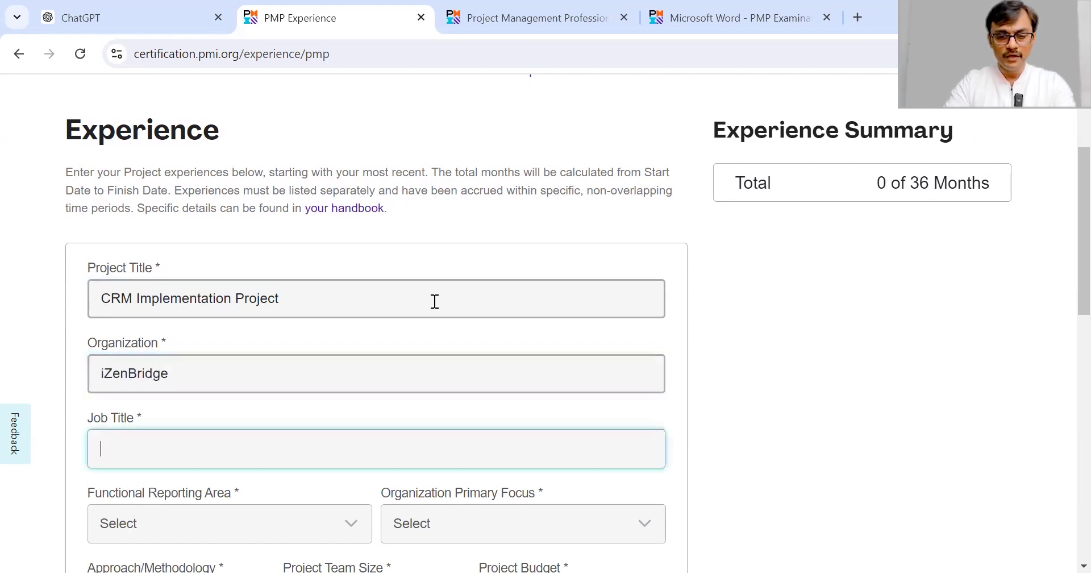
pyautogui.write('Proh')
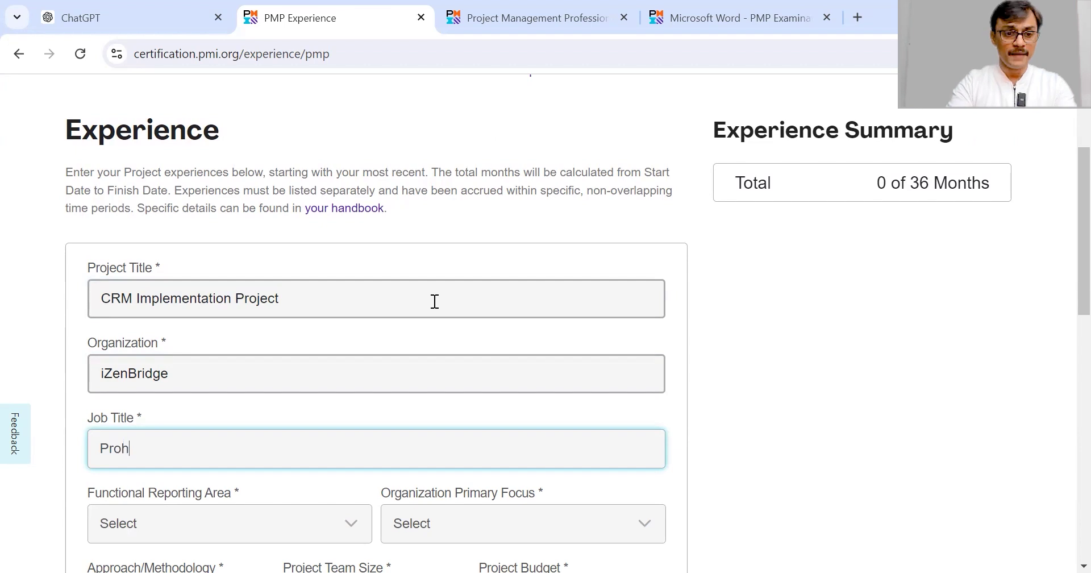
pyautogui.press('BackSpace')
pyautogui.write('ject Manager')
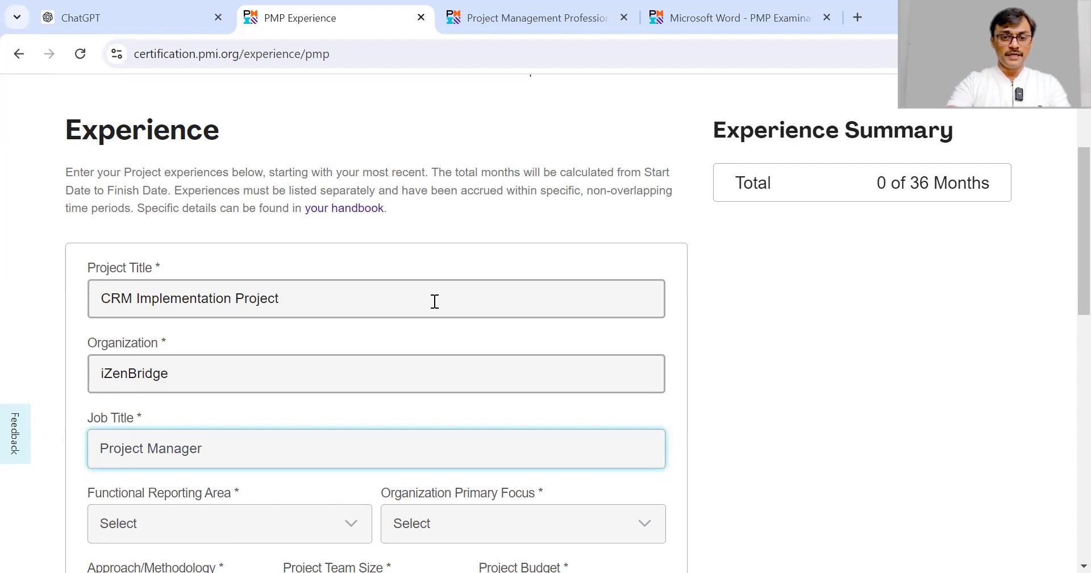
# Set the Functional Reporting Area to "IT or IS".
pyautogui.scroll(-2, 435, 301)
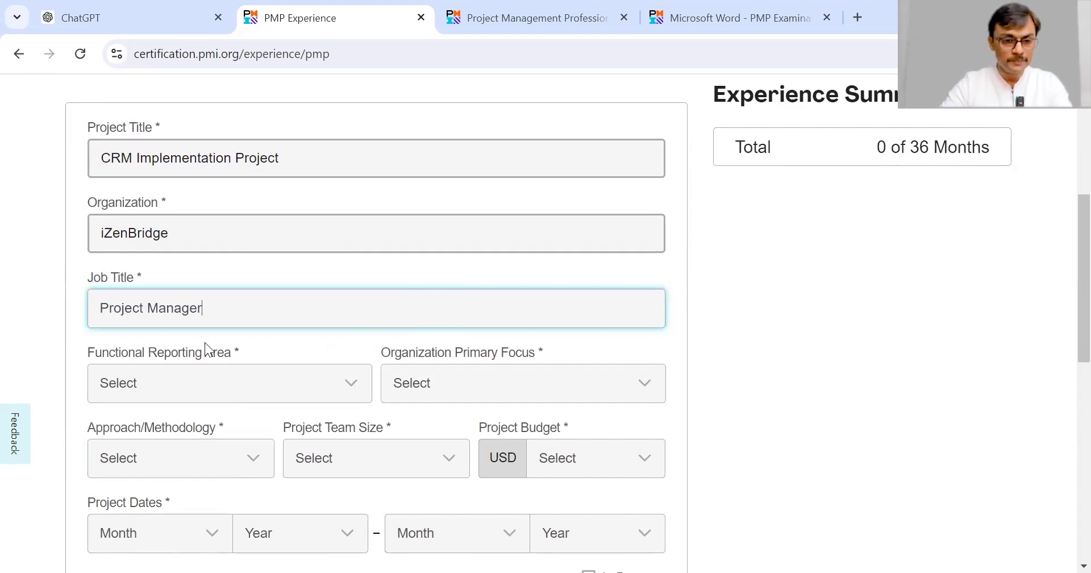
pyautogui.click(215, 385)
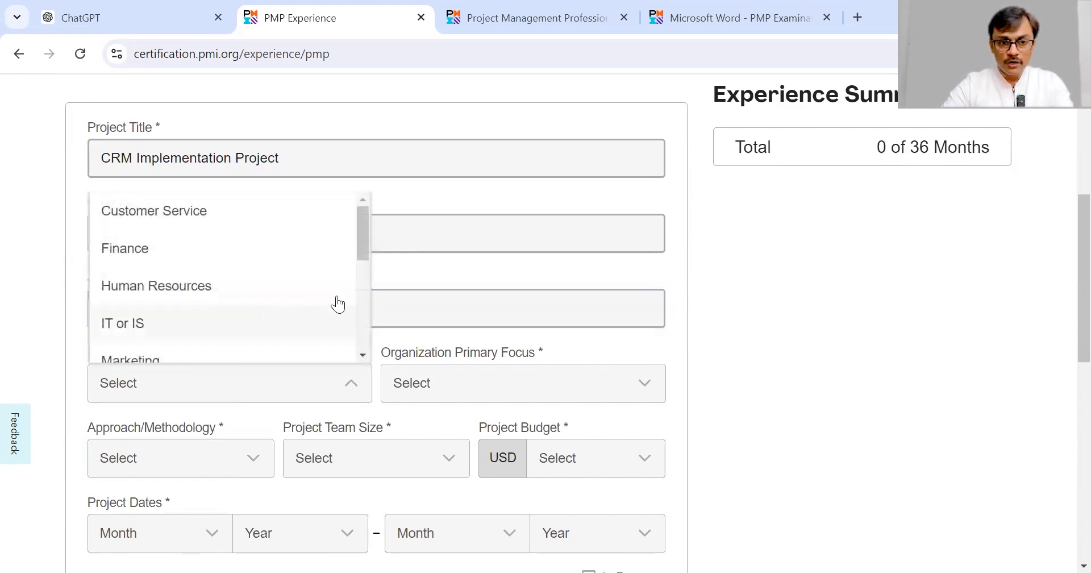
pyautogui.click(359, 307)
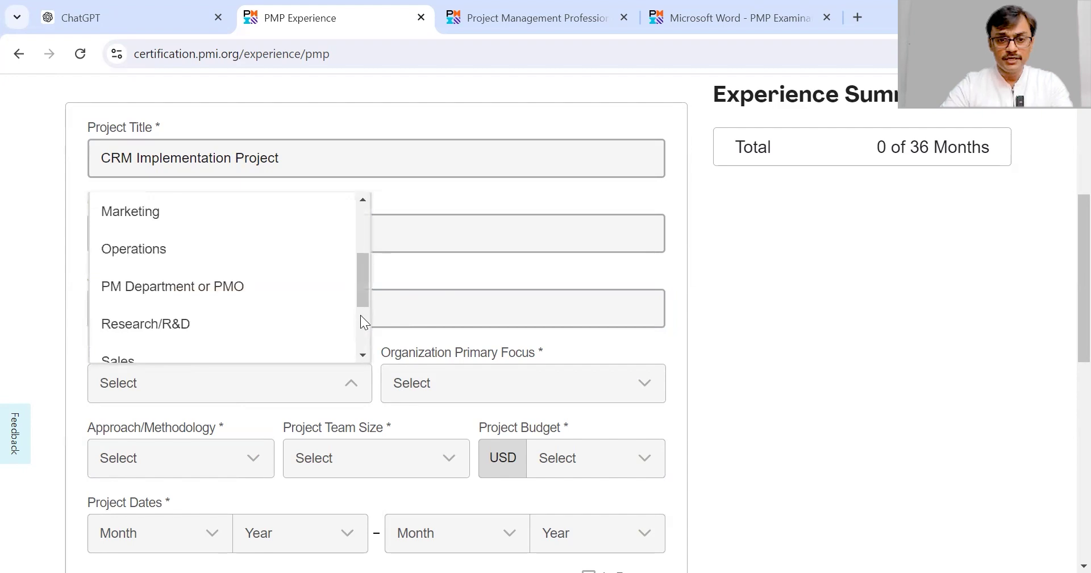
pyautogui.scroll(-3, 361, 320)
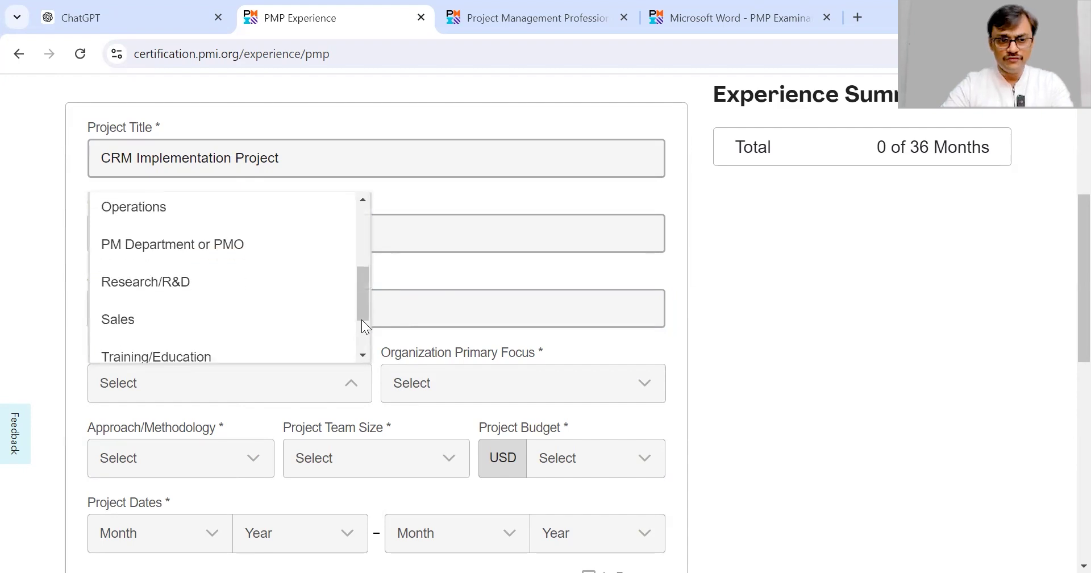
pyautogui.click(362, 223)
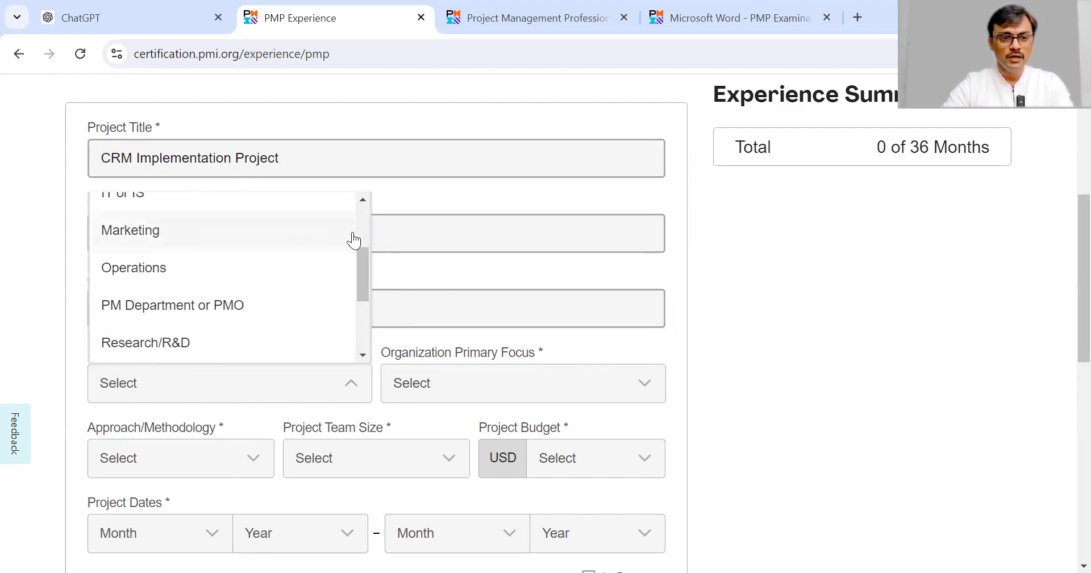
pyautogui.click(361, 231)
pyautogui.click(175, 325)
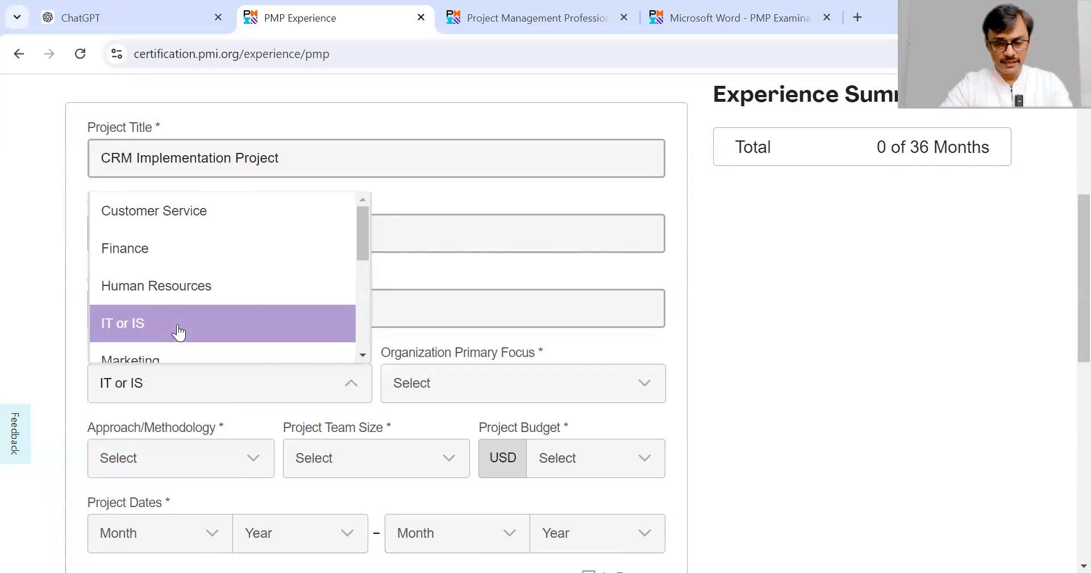
# Set the Organization Primary Focus to Information Technology.
pyautogui.click(448, 396)
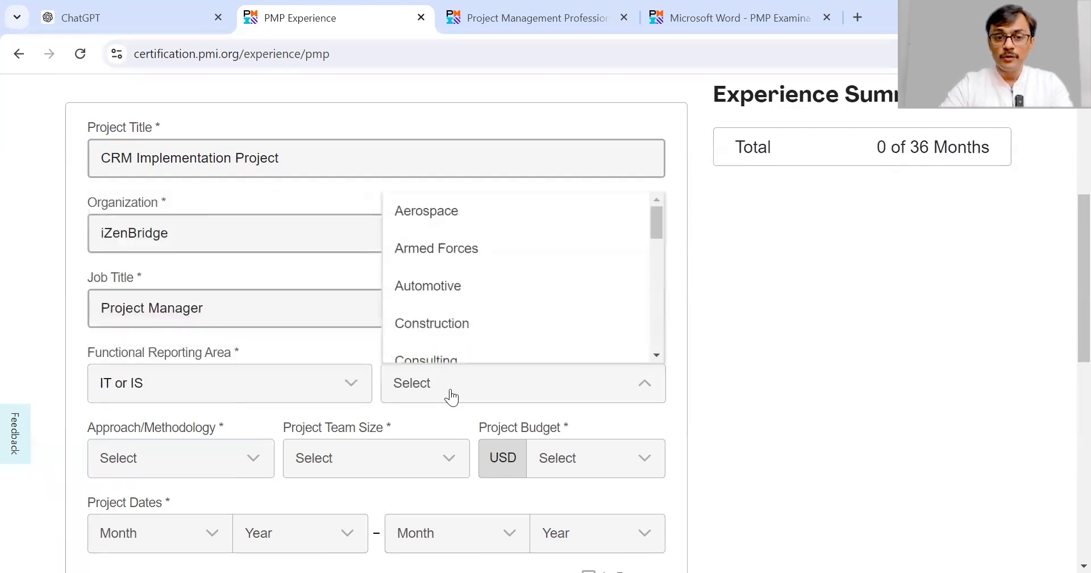
pyautogui.click(657, 320)
pyautogui.click(656, 320)
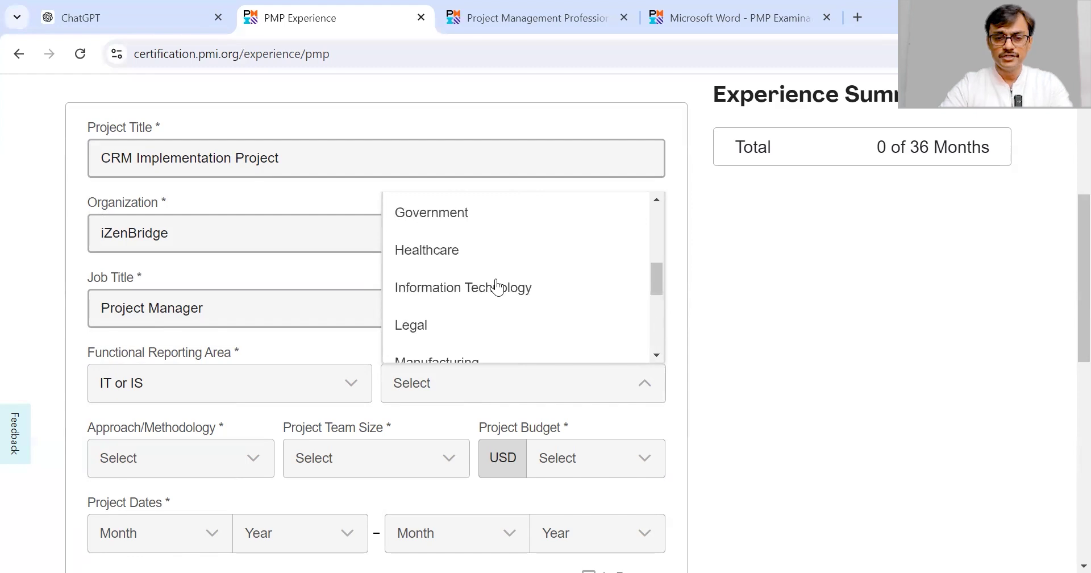
pyautogui.click(441, 286)
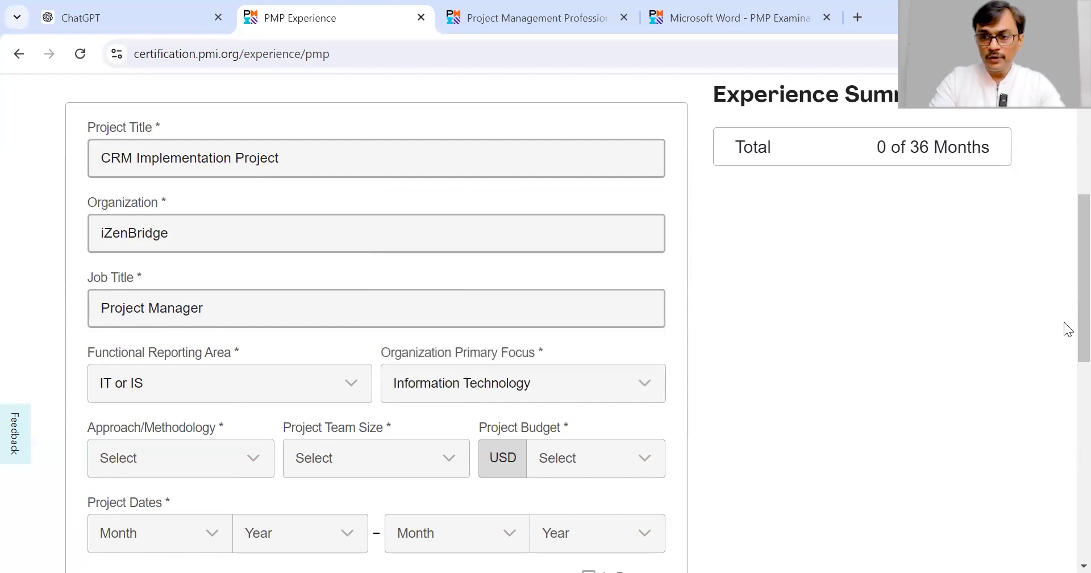
# Choose Hybrid as the project's approach/methodology and 10 to 14 as the project team size.
pyautogui.scroll(-1, 1064, 318)
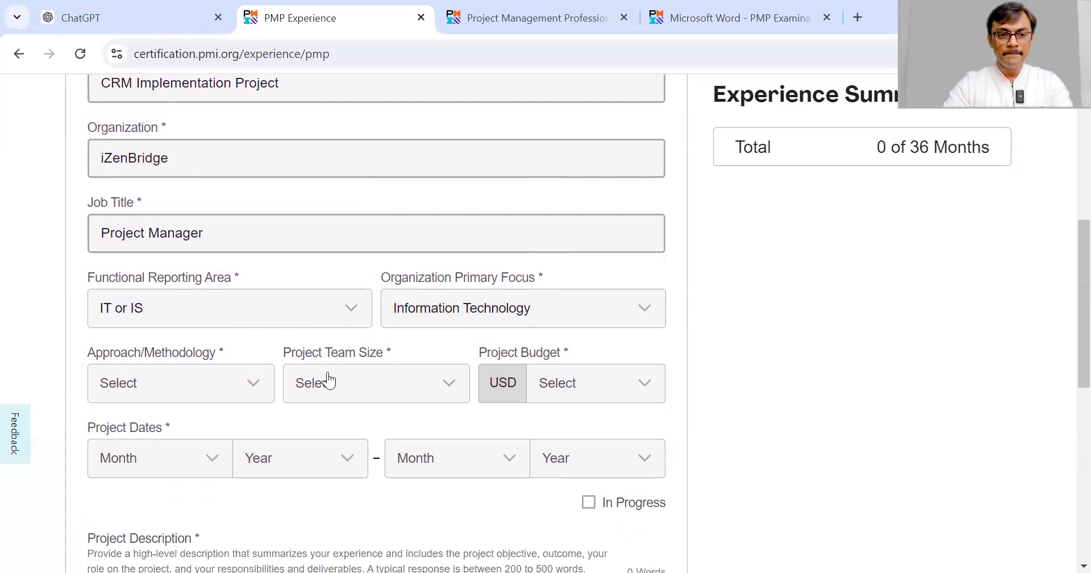
pyautogui.click(220, 383)
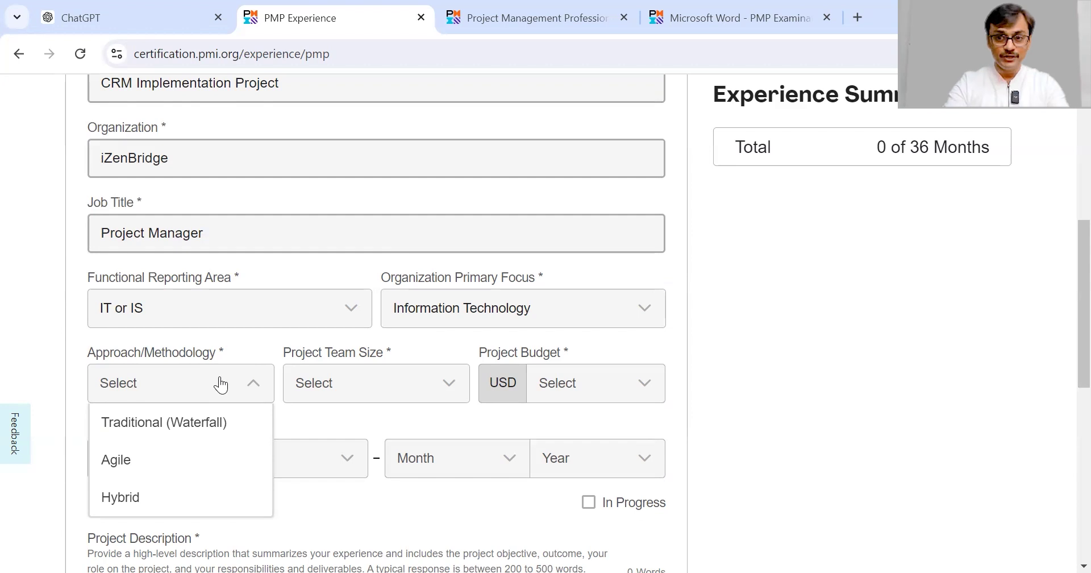
pyautogui.click(132, 501)
pyautogui.click(357, 393)
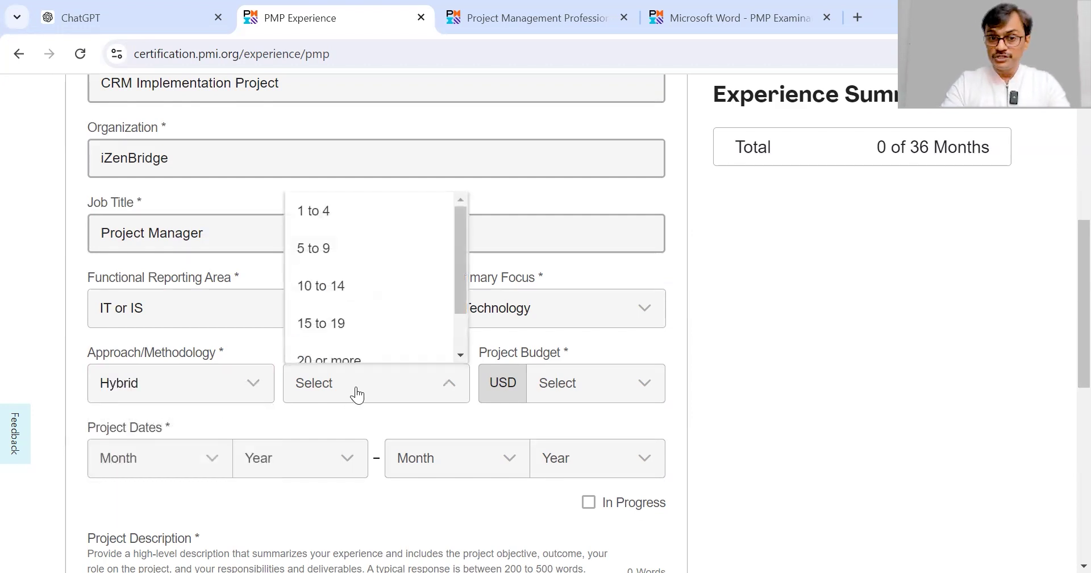
pyautogui.click(310, 285)
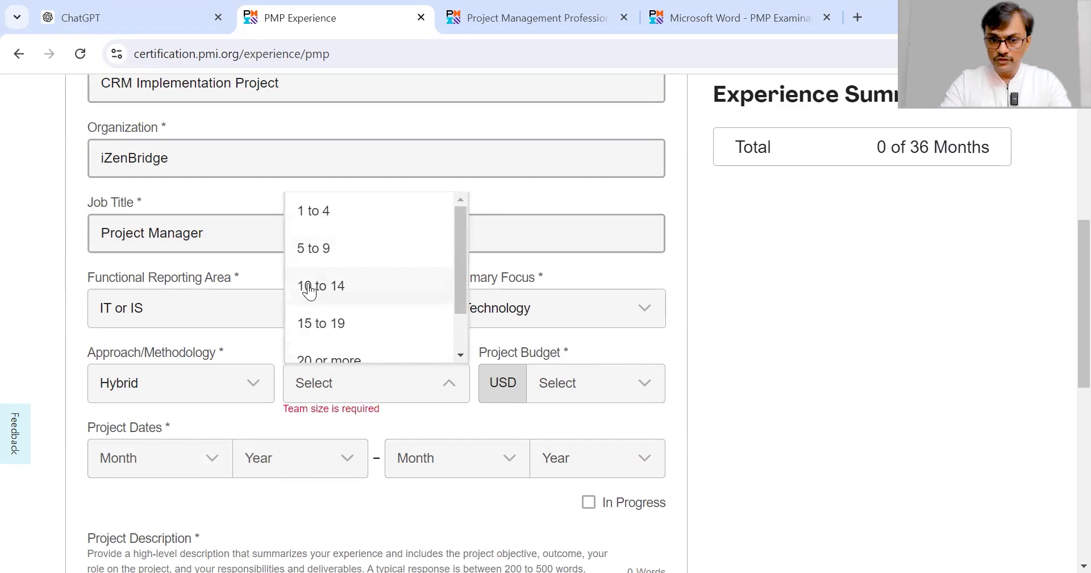
# Set the project budget to "Up to $1M" in USD.
pyautogui.click(604, 393)
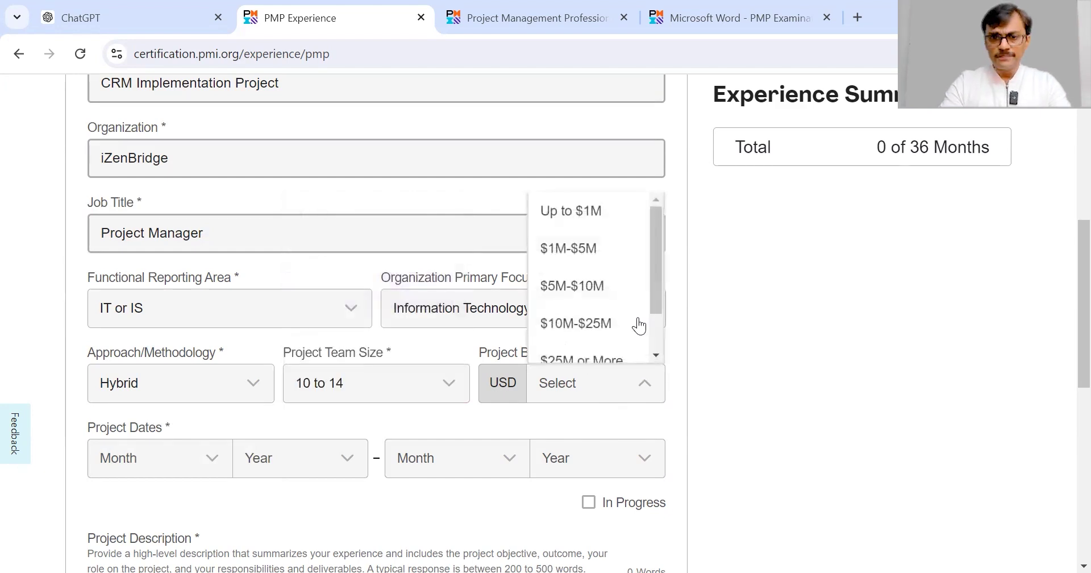
pyautogui.moveTo(656, 254); pyautogui.dragTo(662, 197)
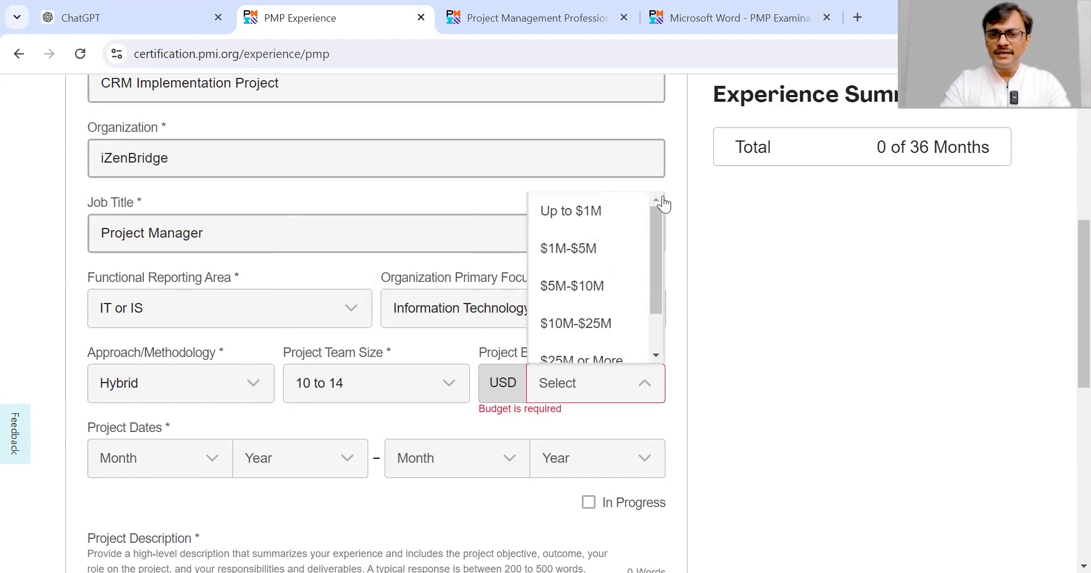
pyautogui.click(602, 212)
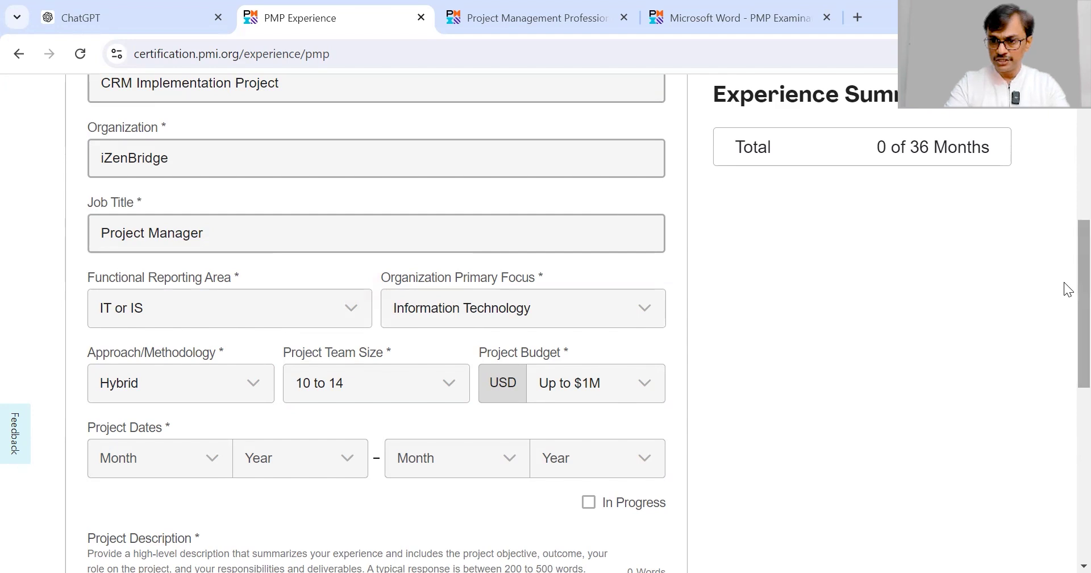
# Set the project's start date to January 2020.
pyautogui.scroll(-2, 1068, 333)
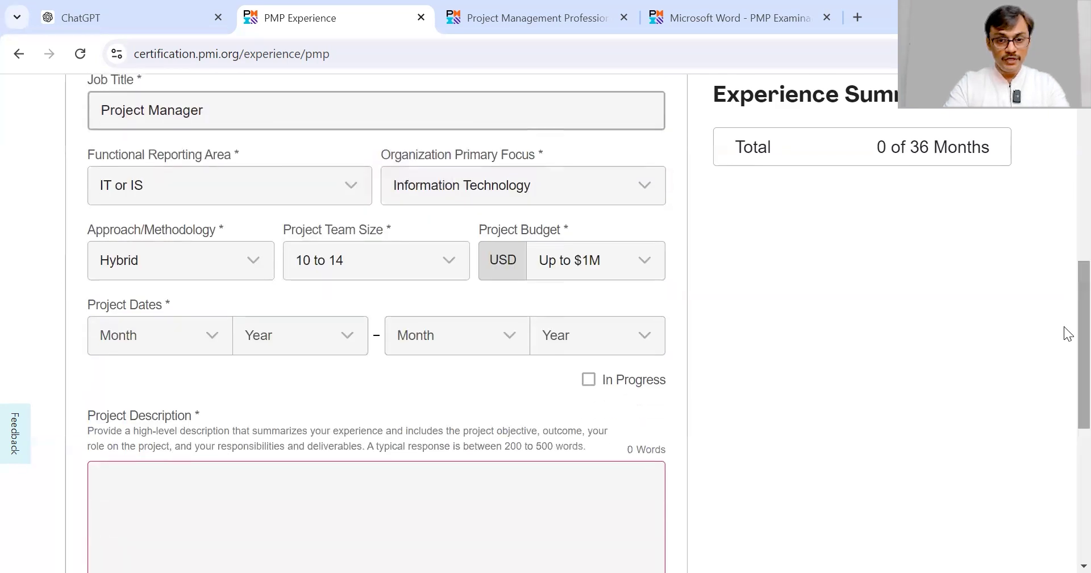
pyautogui.click(142, 341)
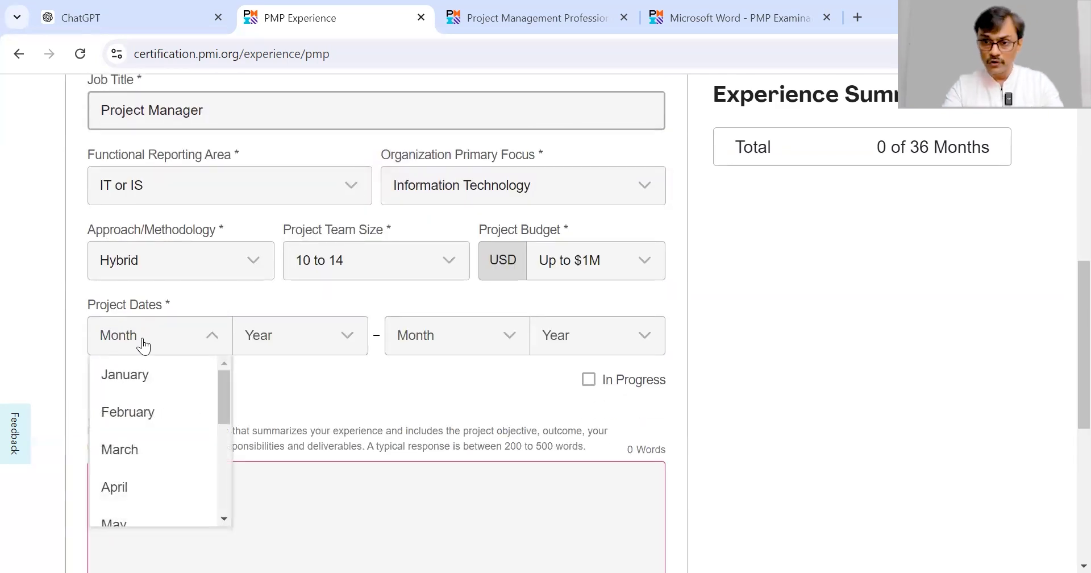
pyautogui.click(130, 382)
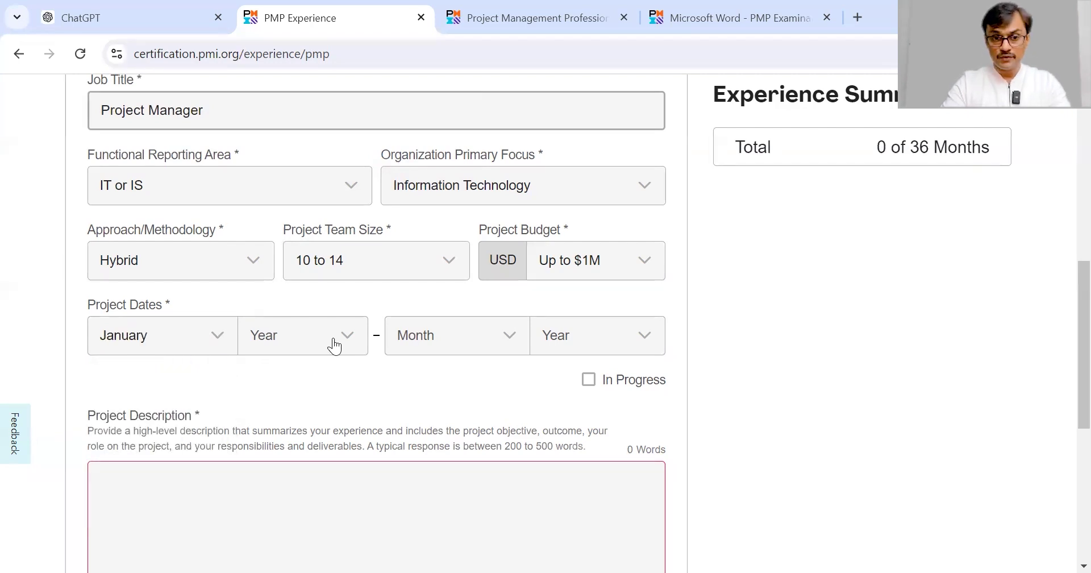
pyautogui.click(334, 345)
pyautogui.scroll(-3, 358, 442)
pyautogui.scroll(-3, 357, 438)
pyautogui.scroll(-3, 357, 439)
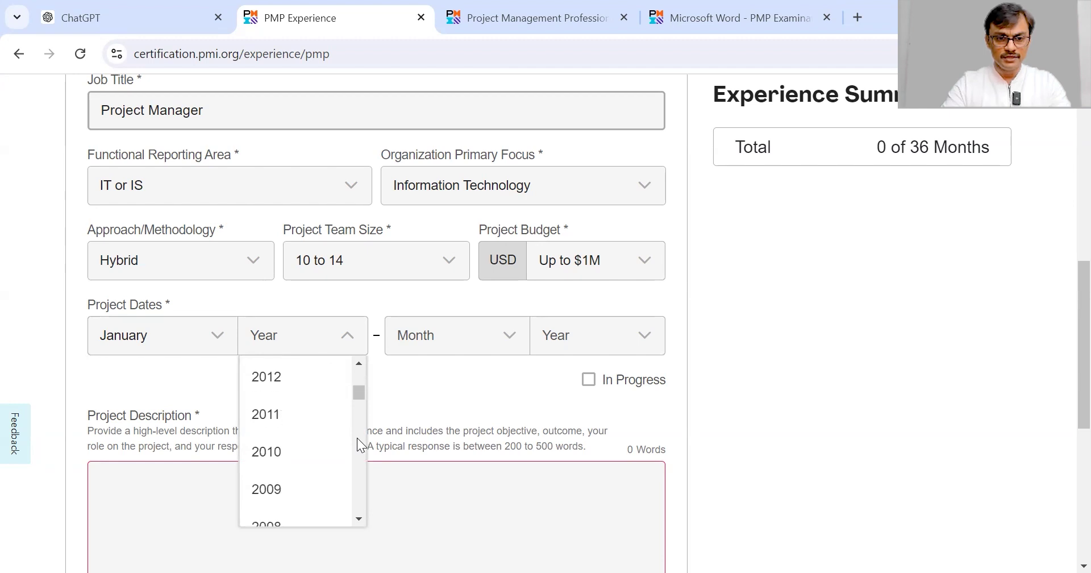
pyautogui.moveTo(360, 389); pyautogui.dragTo(356, 377)
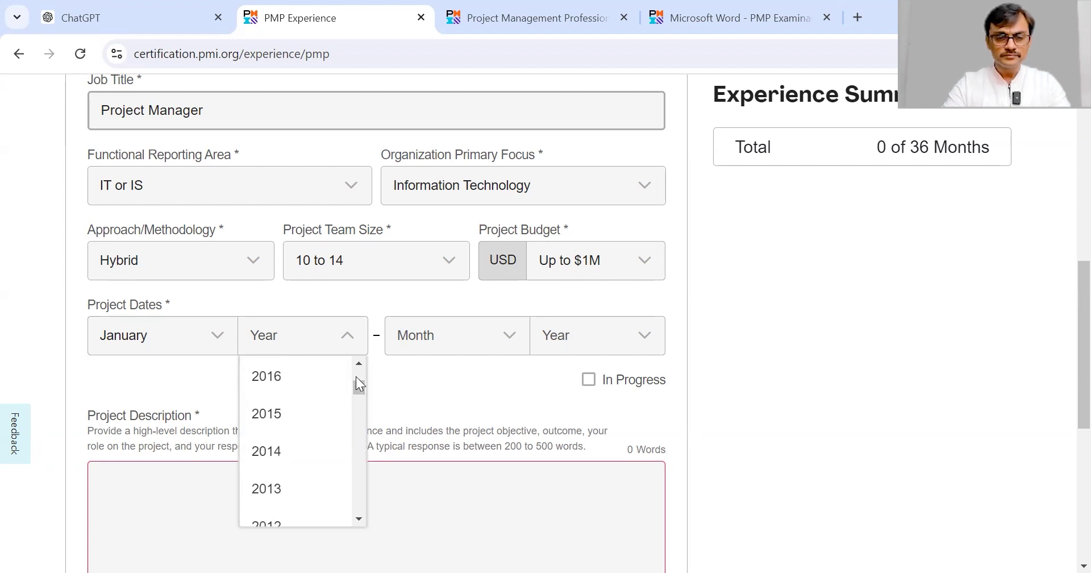
pyautogui.click(357, 364)
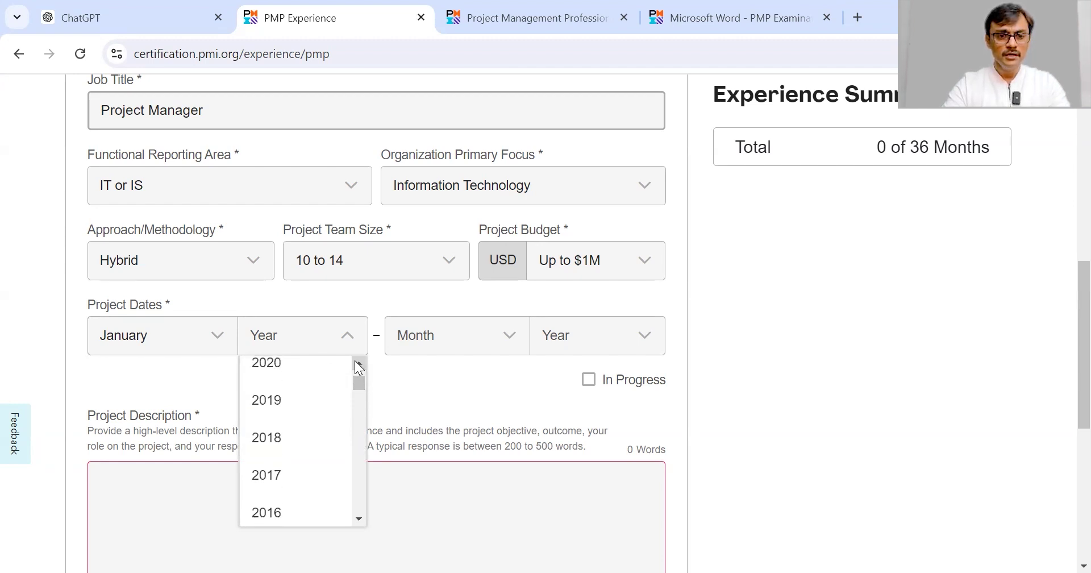
pyautogui.click(283, 371)
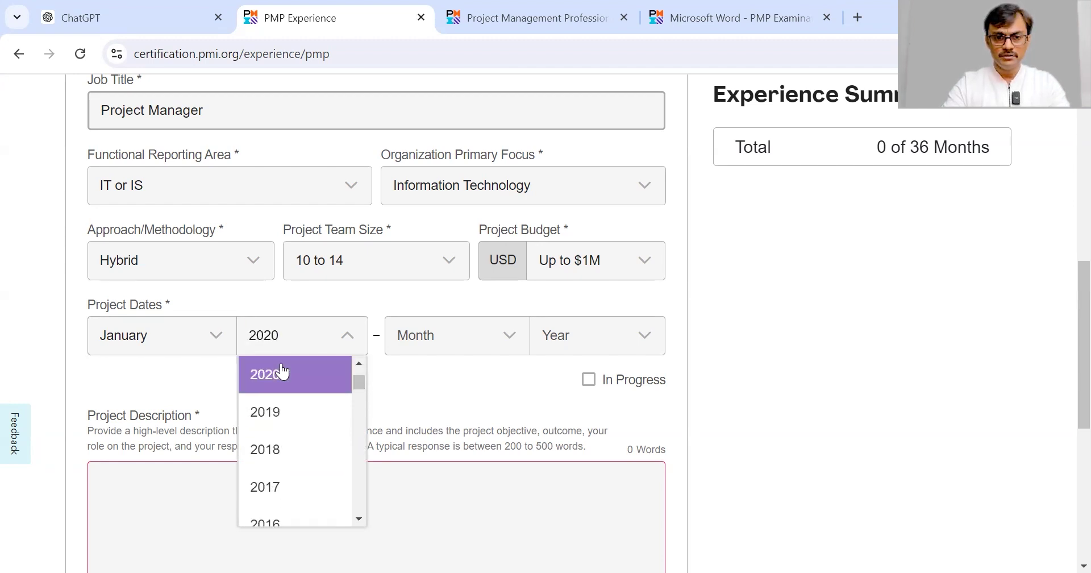
# Set the project's end date to August 2020.
pyautogui.click(449, 346)
pyautogui.click(520, 446)
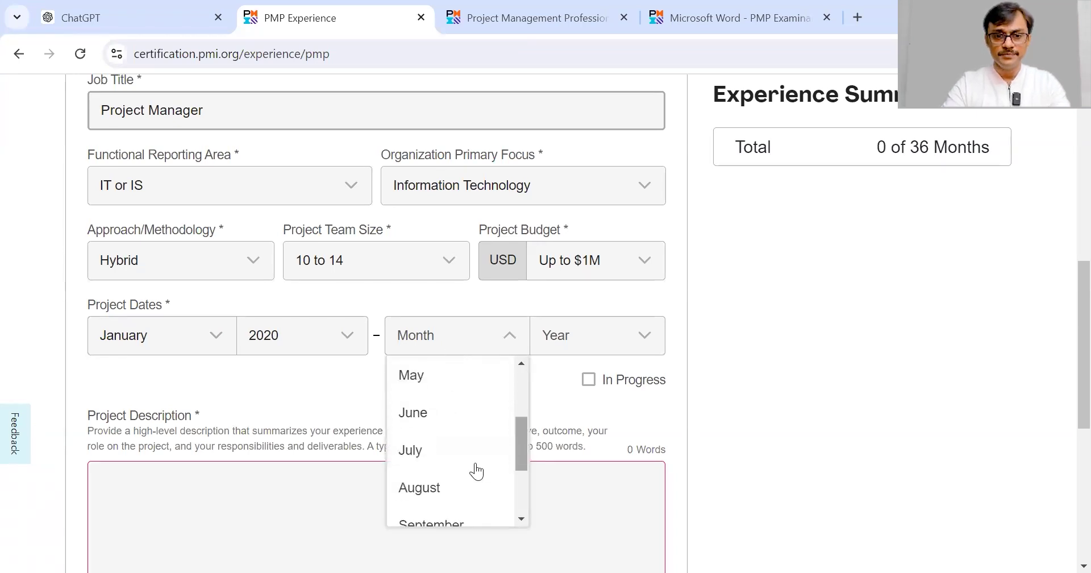
pyautogui.click(421, 490)
pyautogui.click(632, 354)
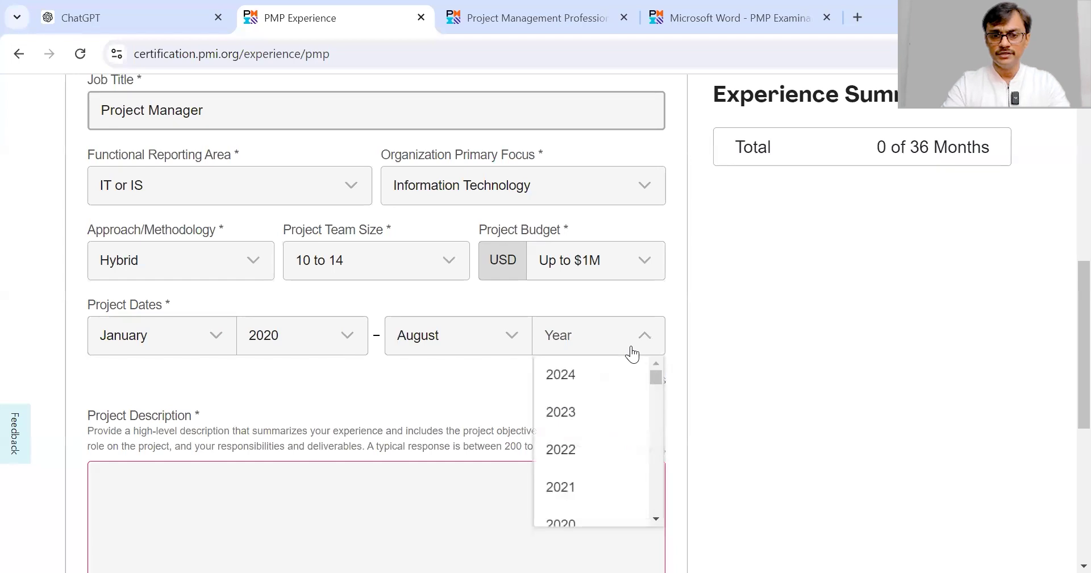
pyautogui.click(578, 520)
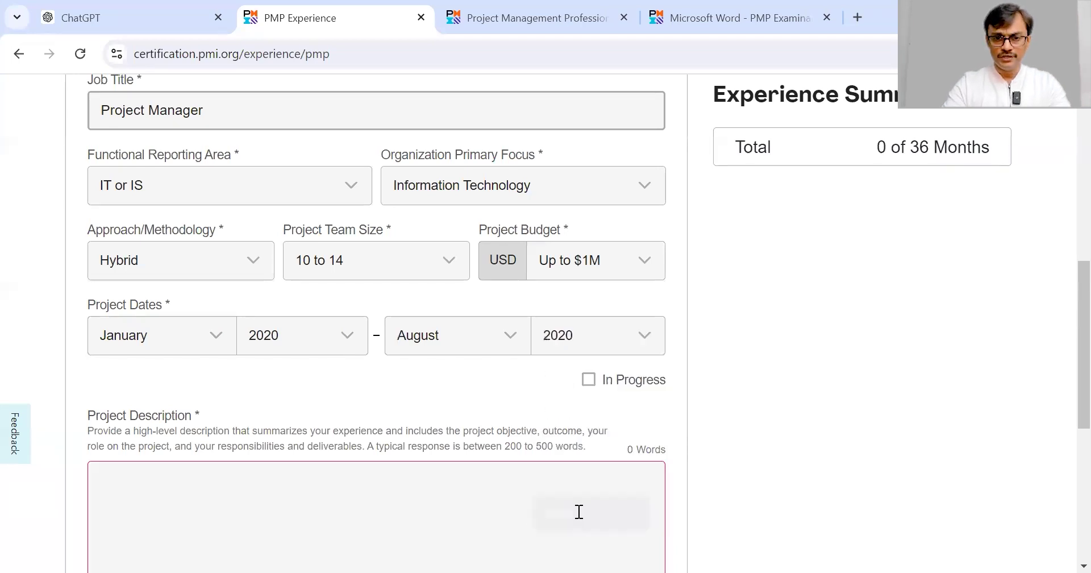
# Read the Project Description field's instructions on required content and word count in the project experience form.
pyautogui.scroll(-1, 1063, 334)
pyautogui.scroll(-2, 1064, 335)
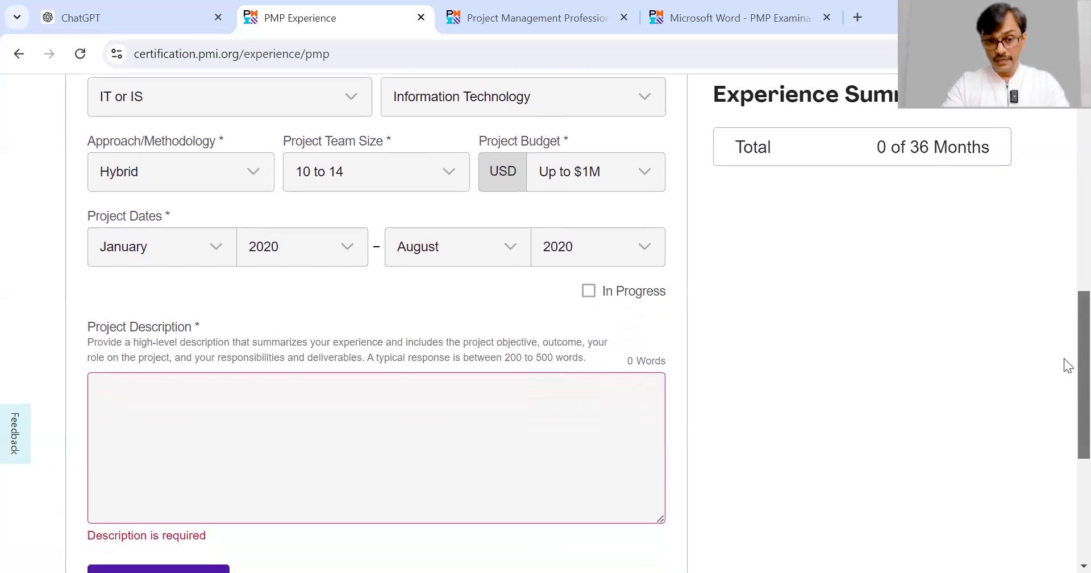
pyautogui.scroll(-1, 1067, 370)
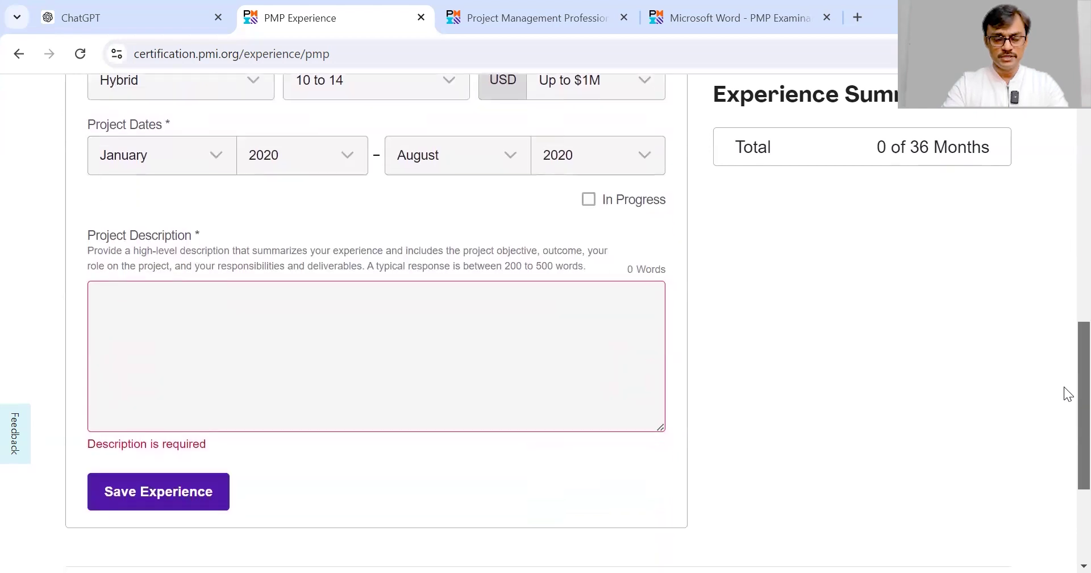
pyautogui.click(367, 359)
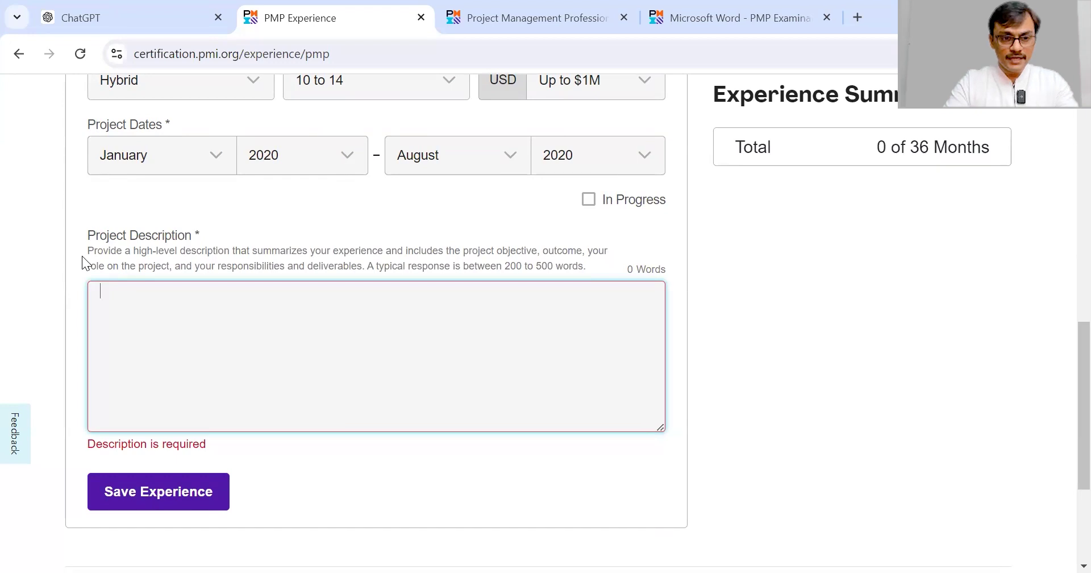
pyautogui.moveTo(87, 250); pyautogui.dragTo(117, 252)
pyautogui.moveTo(252, 259); pyautogui.dragTo(273, 256)
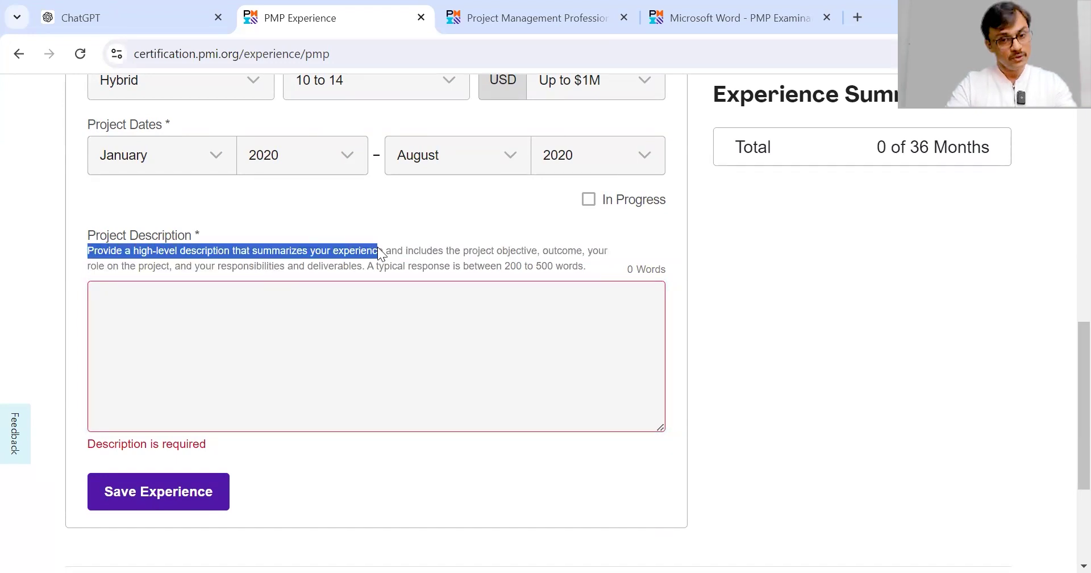
pyautogui.click(406, 250)
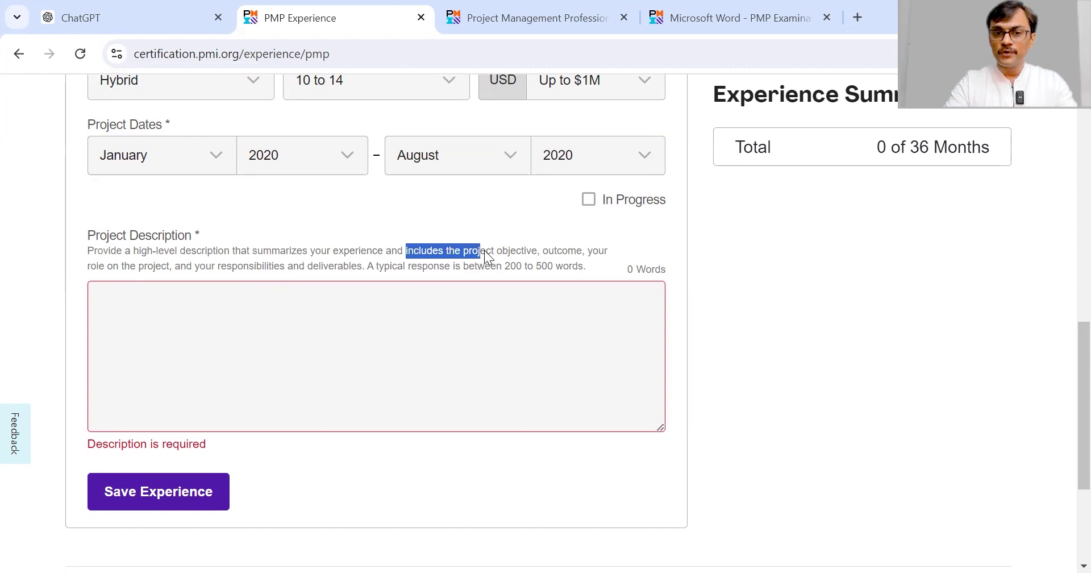
pyautogui.click(537, 250)
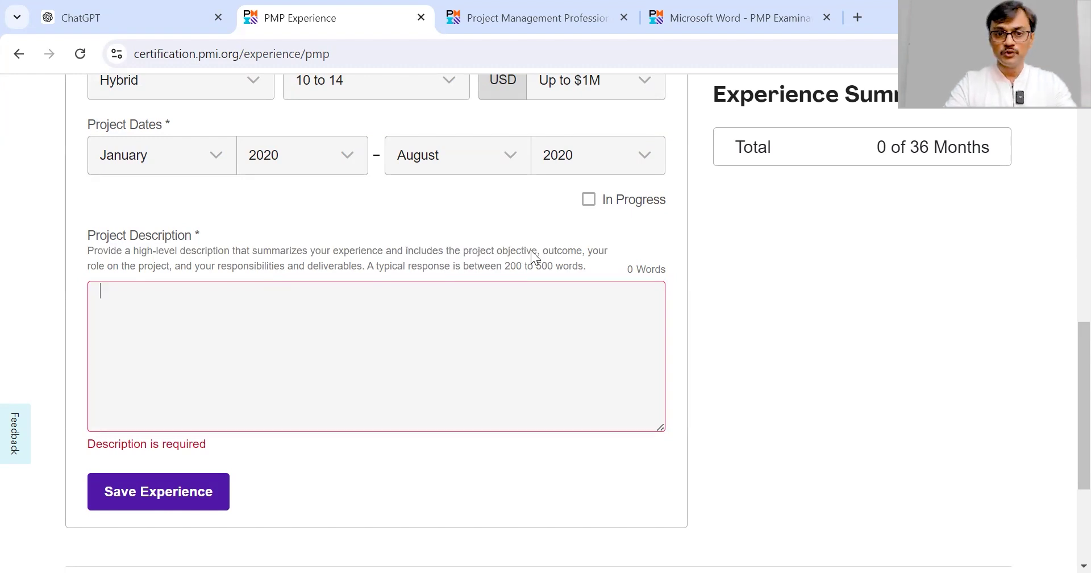
pyautogui.moveTo(461, 250); pyautogui.dragTo(532, 250)
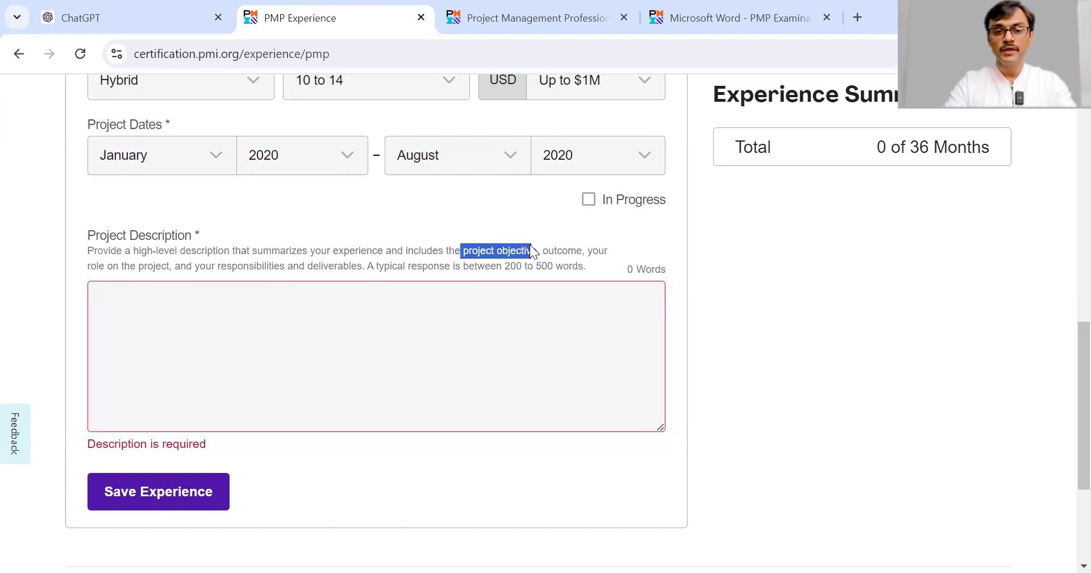
pyautogui.click(544, 251)
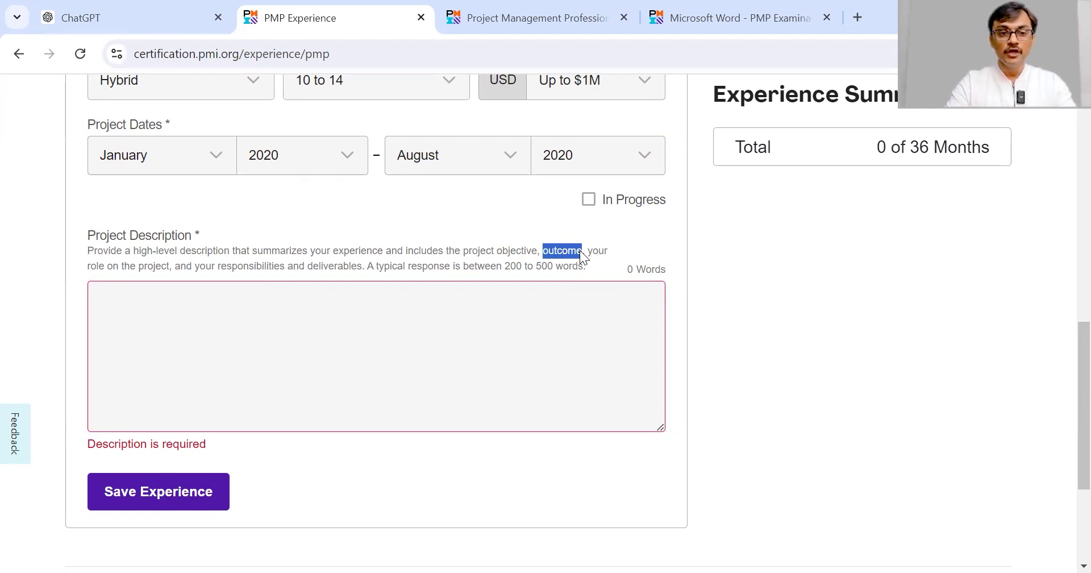
pyautogui.moveTo(125, 269); pyautogui.dragTo(293, 275)
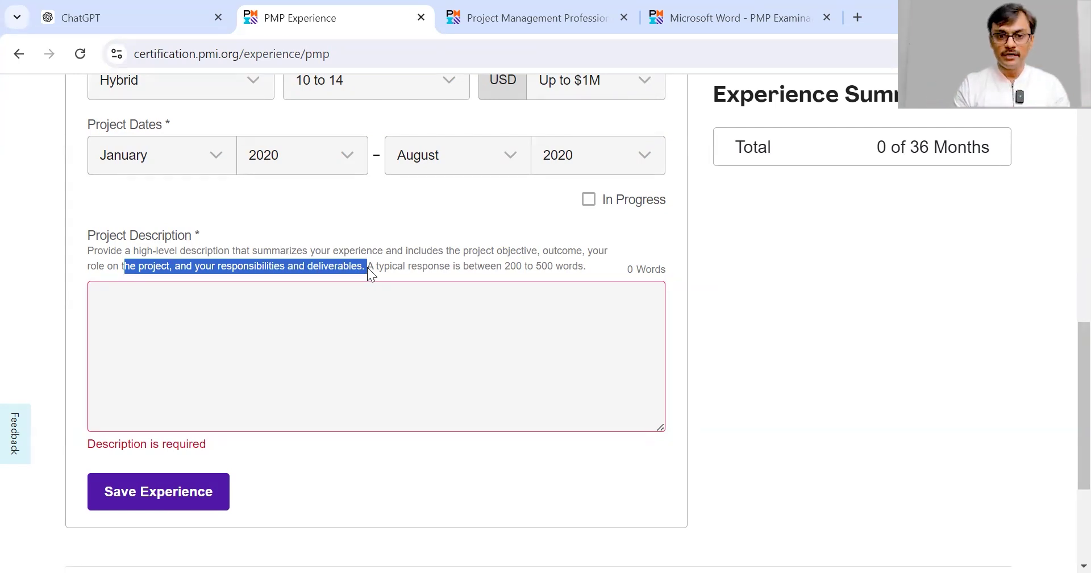
pyautogui.moveTo(385, 267); pyautogui.dragTo(540, 271)
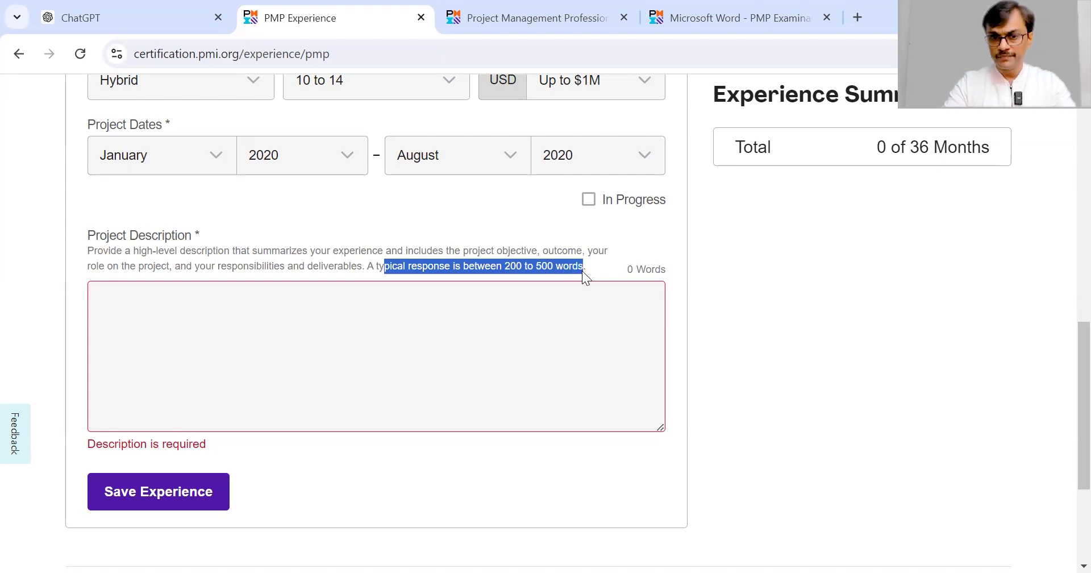
pyautogui.click(467, 340)
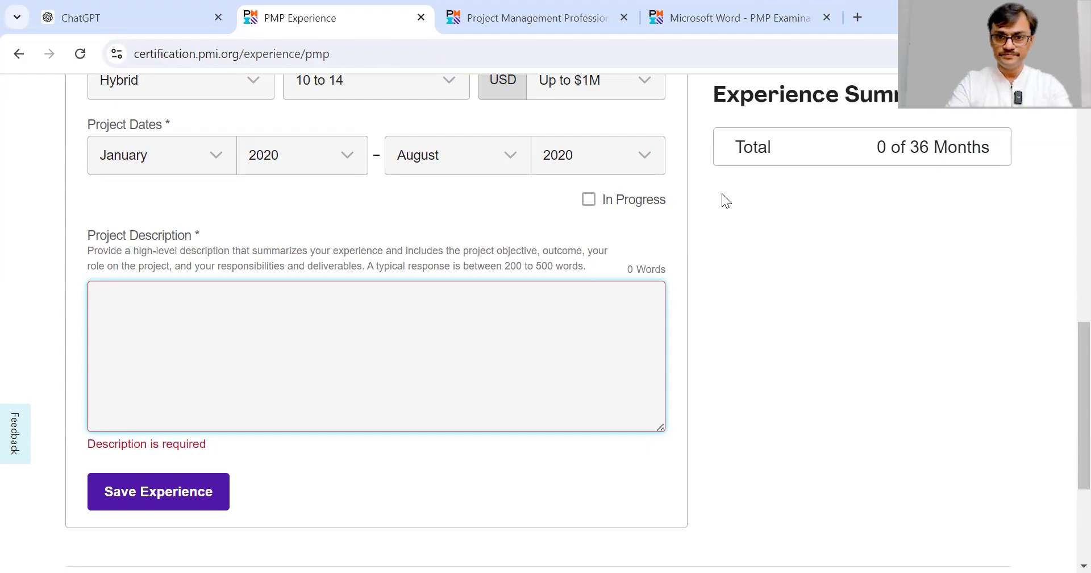
# Switch to the PMP Application Filling Guide PDF in Microsoft Edge and skim its sections from Objective to Outcome.
pyautogui.hotkey('alt', 'Tab')
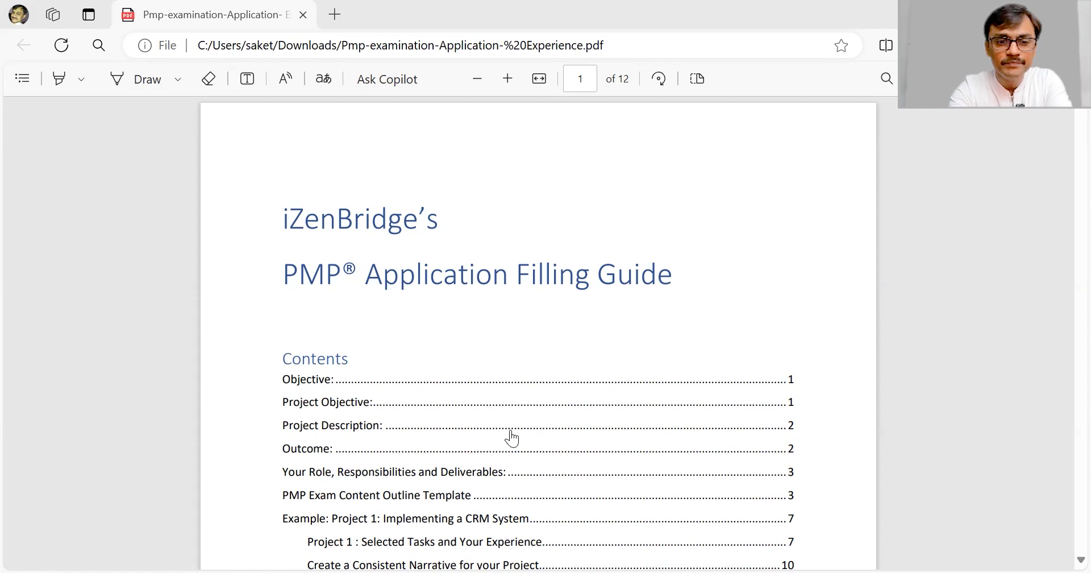
pyautogui.scroll(-7, 512, 438)
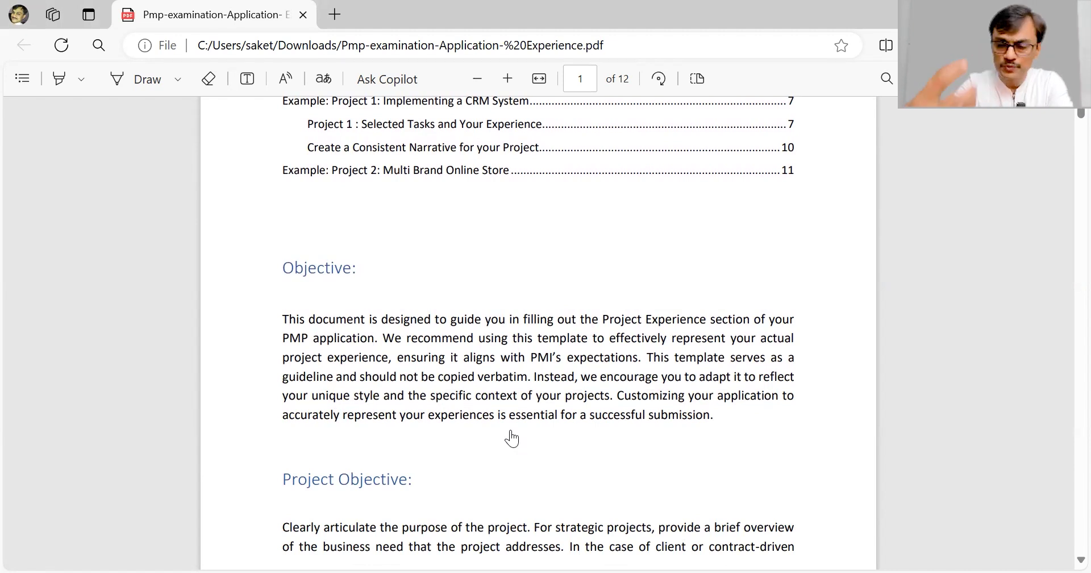
pyautogui.scroll(-3, 512, 439)
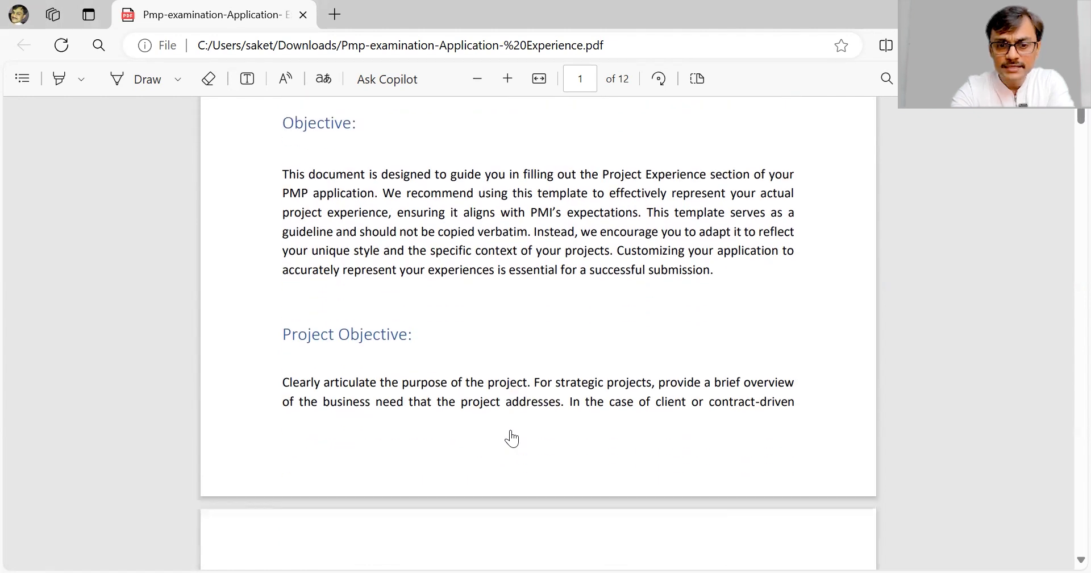
pyautogui.scroll(-3, 511, 438)
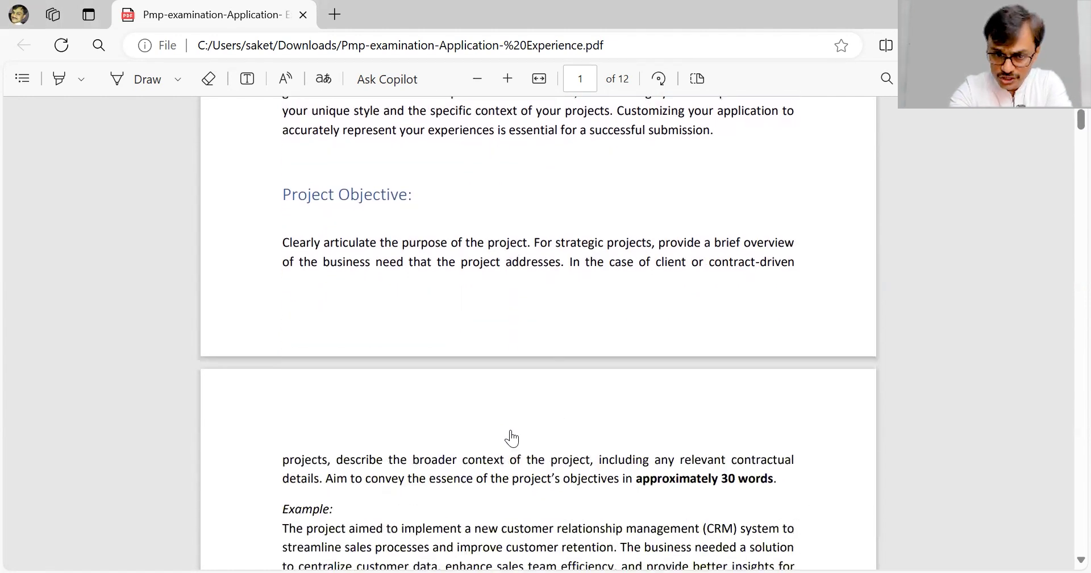
pyautogui.scroll(-5, 511, 438)
pyautogui.scroll(-6, 511, 438)
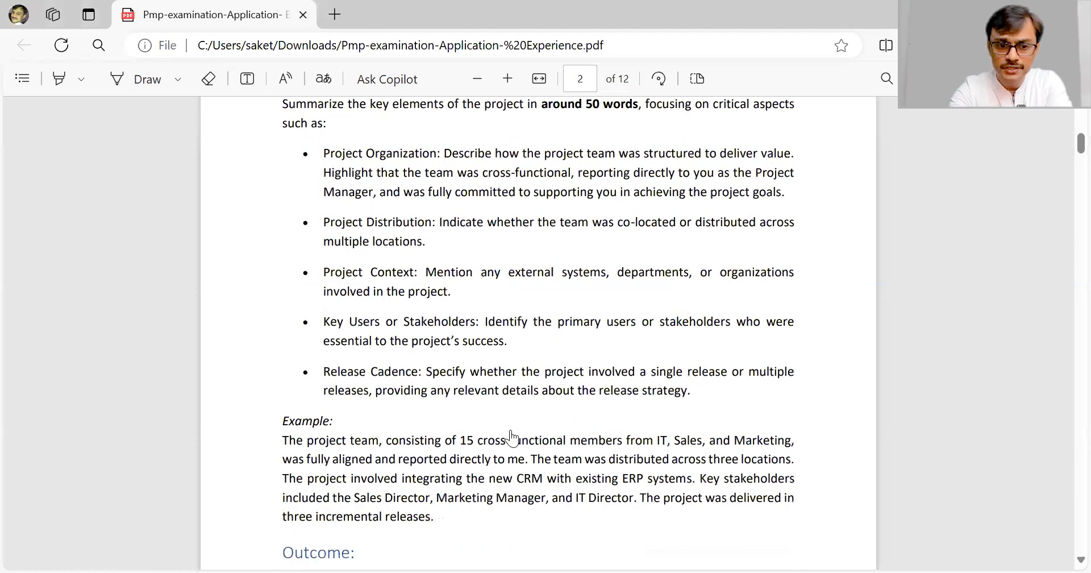
pyautogui.scroll(-12, 512, 438)
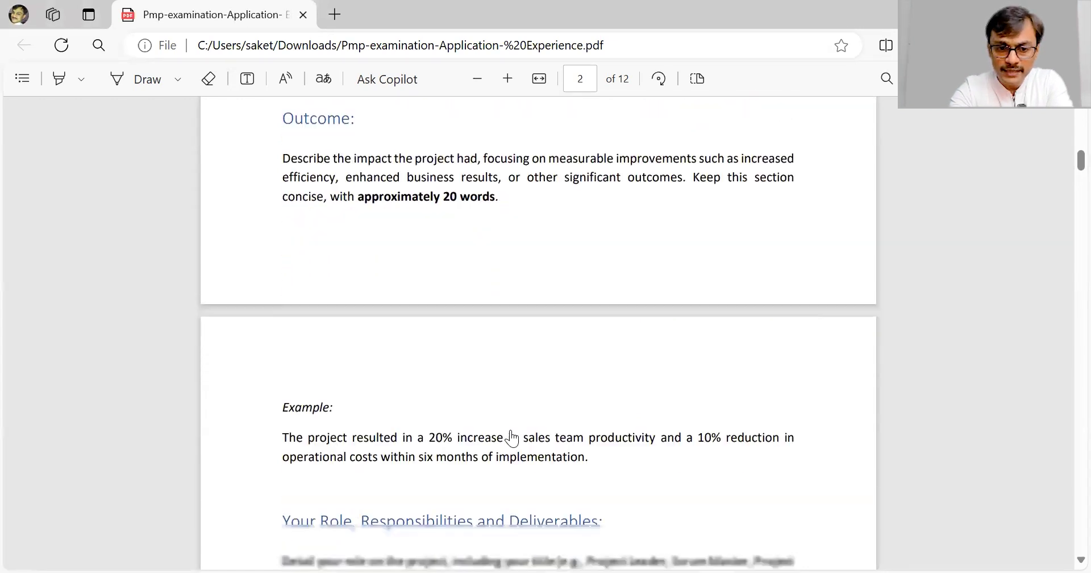
pyautogui.scroll(10, 512, 438)
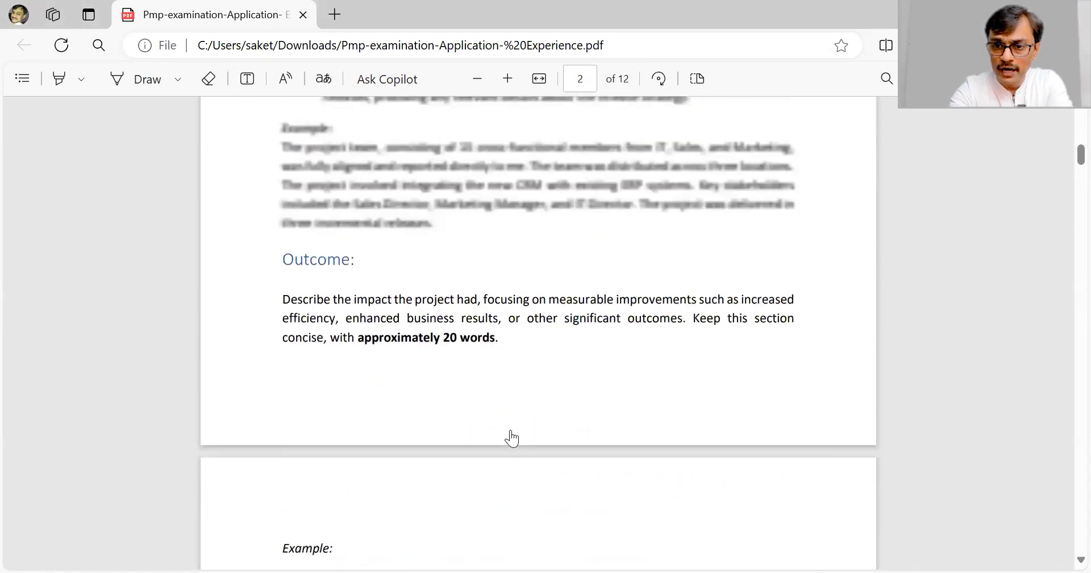
pyautogui.scroll(4, 511, 438)
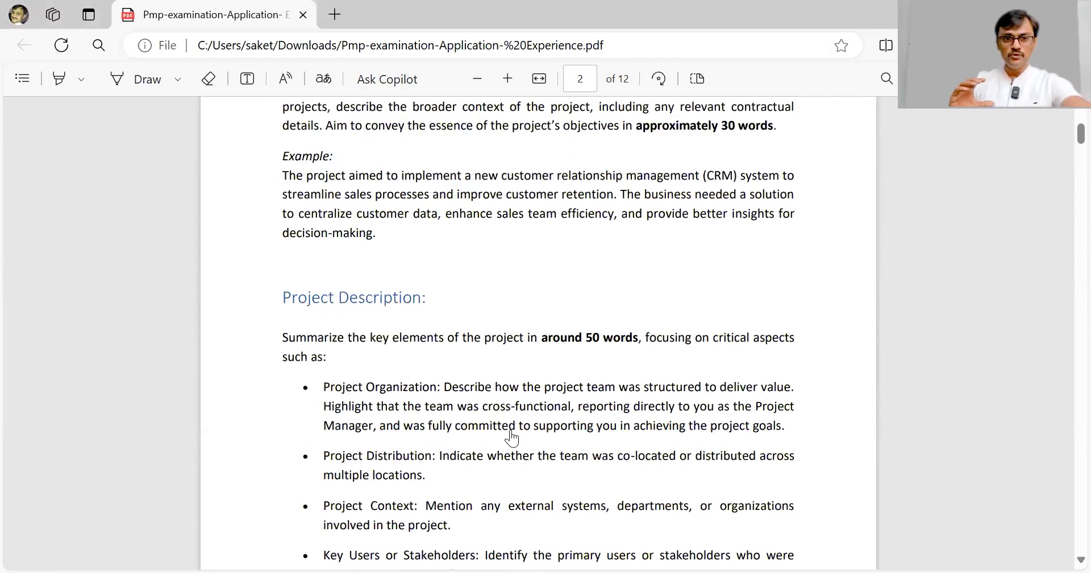
# Review the guide's Project Objective section and the example about implementing a CRM system.
pyautogui.scroll(6, 511, 438)
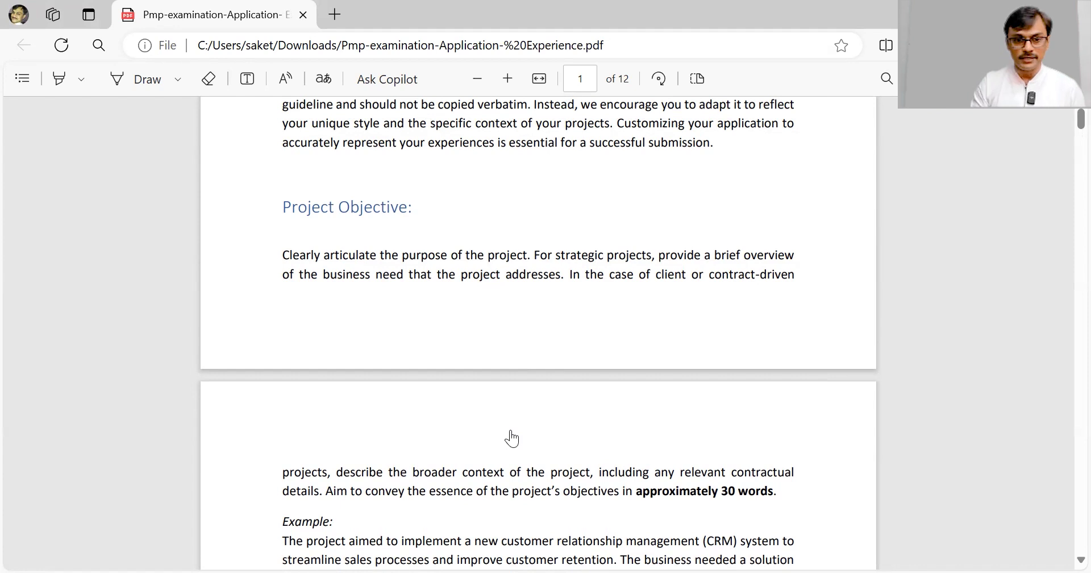
pyautogui.scroll(-1, 512, 438)
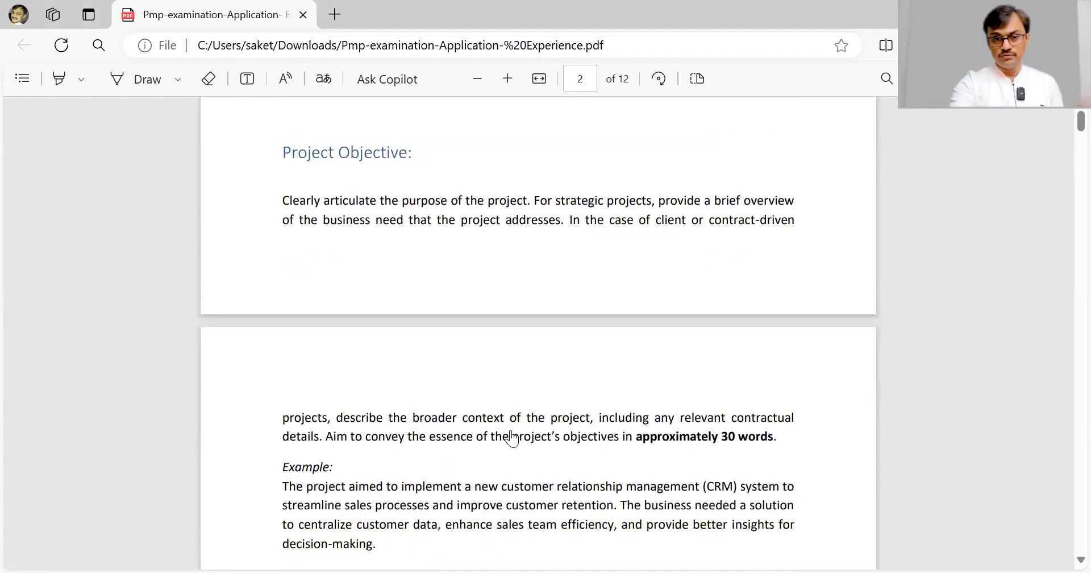
pyautogui.scroll(-2, 512, 438)
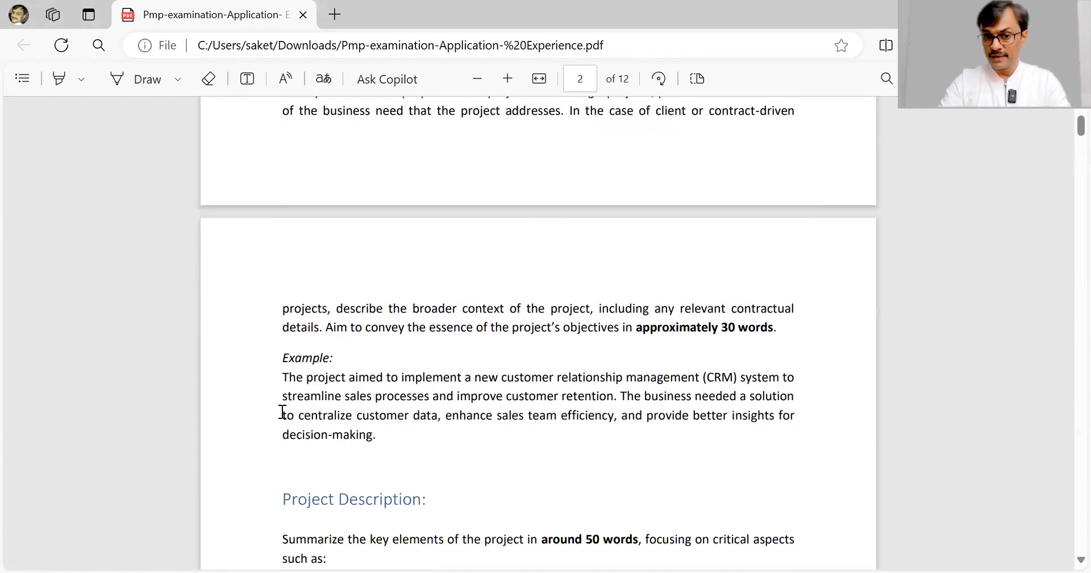
pyautogui.moveTo(290, 378); pyautogui.dragTo(616, 400)
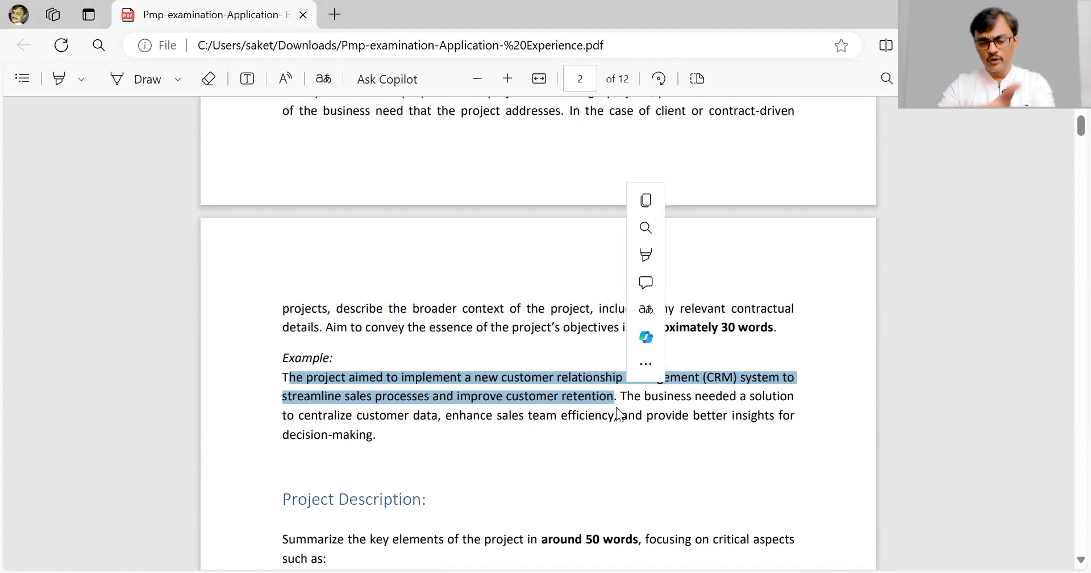
pyautogui.click(625, 410)
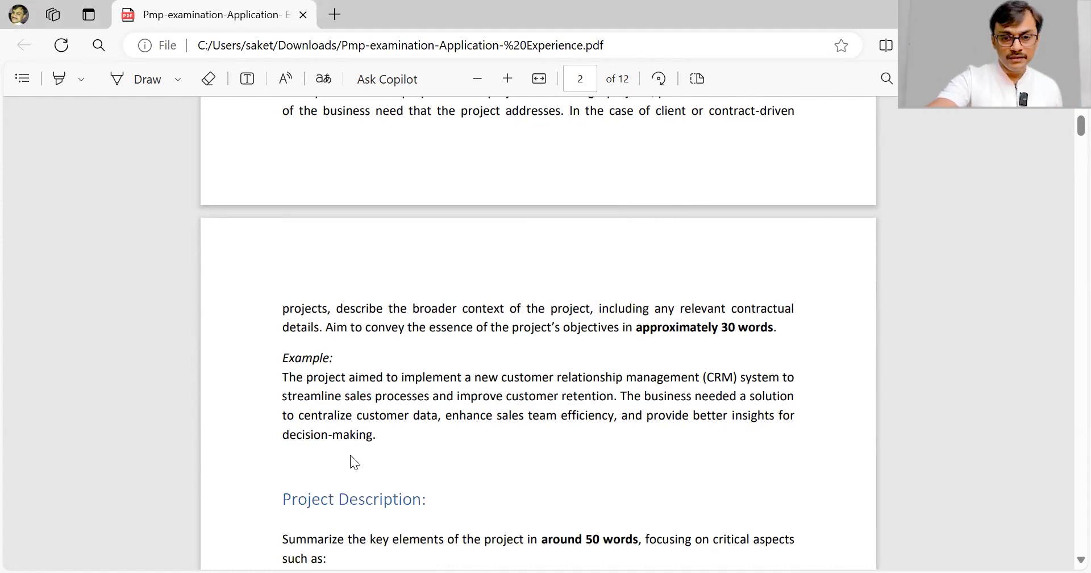
# Enlarge and read the guide's Project Description bullet points and team example, continuing to the Outcome guidance.
pyautogui.scroll(-5, 350, 457)
pyautogui.scroll(-1, 350, 454)
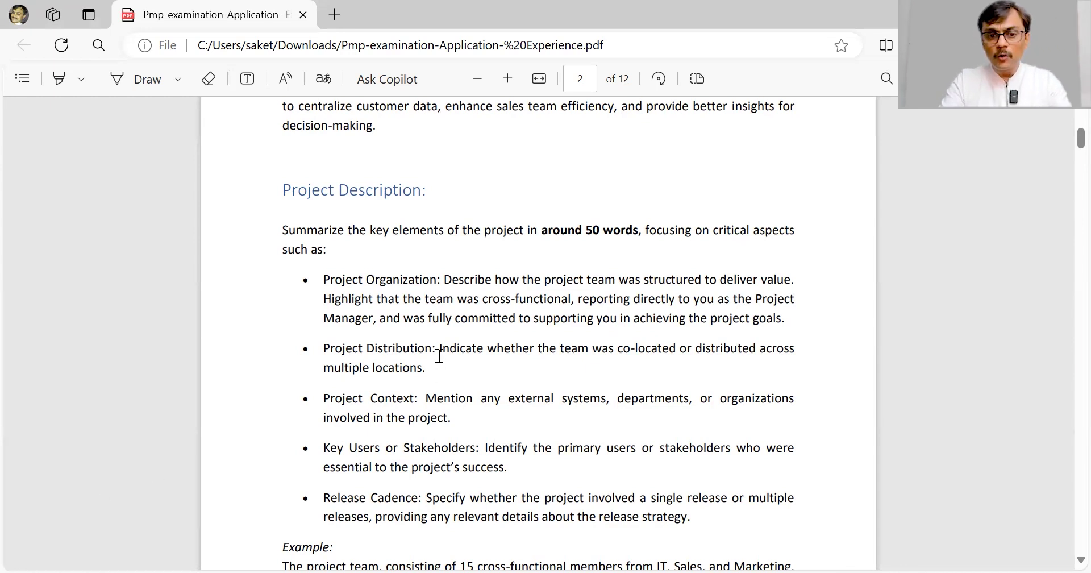
pyautogui.moveTo(438, 353); pyautogui.dragTo(498, 371)
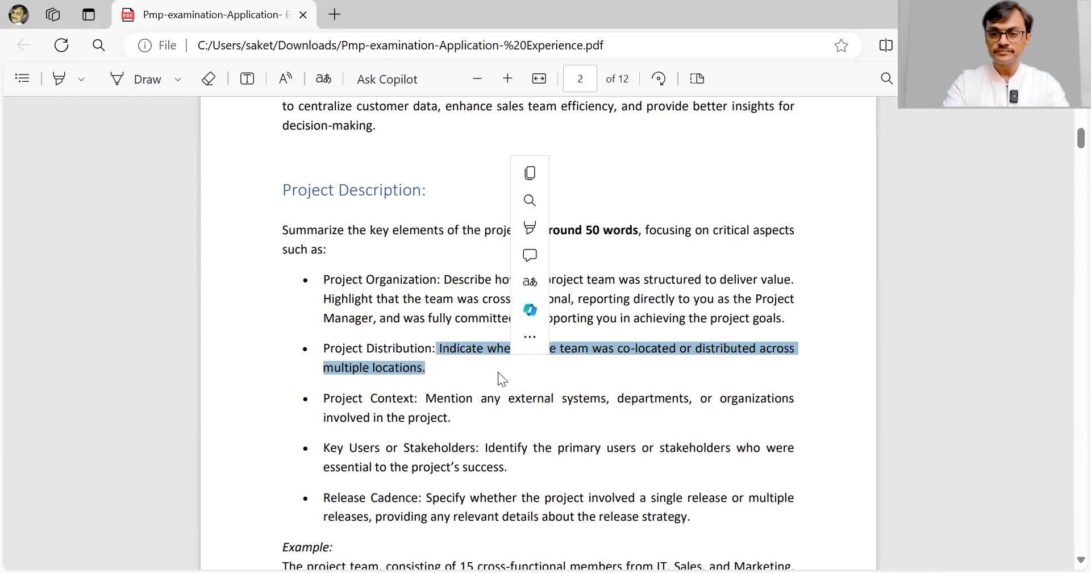
pyautogui.click(454, 364)
pyautogui.scroll(3, 453, 363)
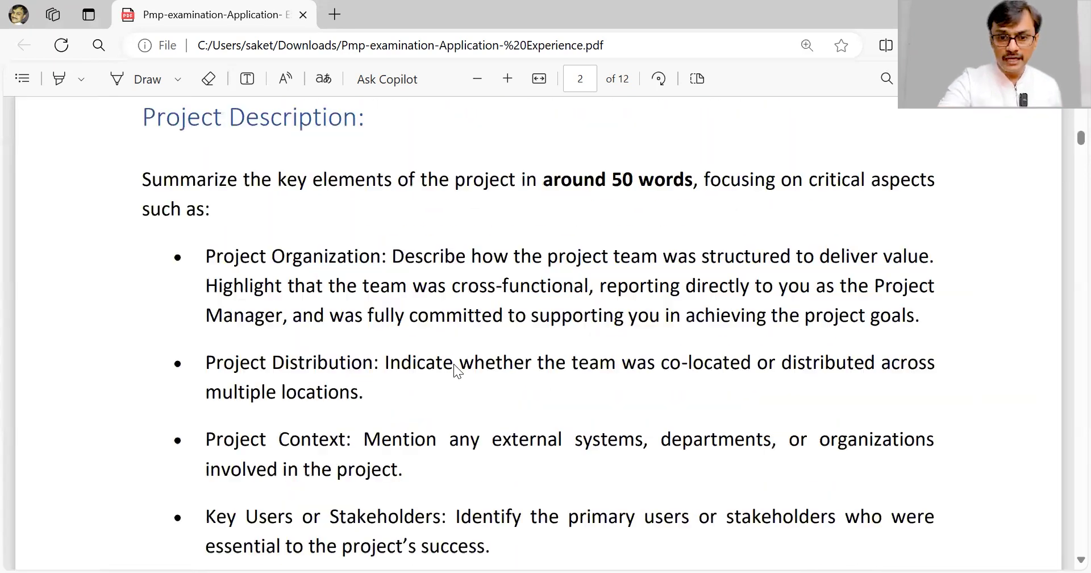
pyautogui.scroll(-1, 453, 363)
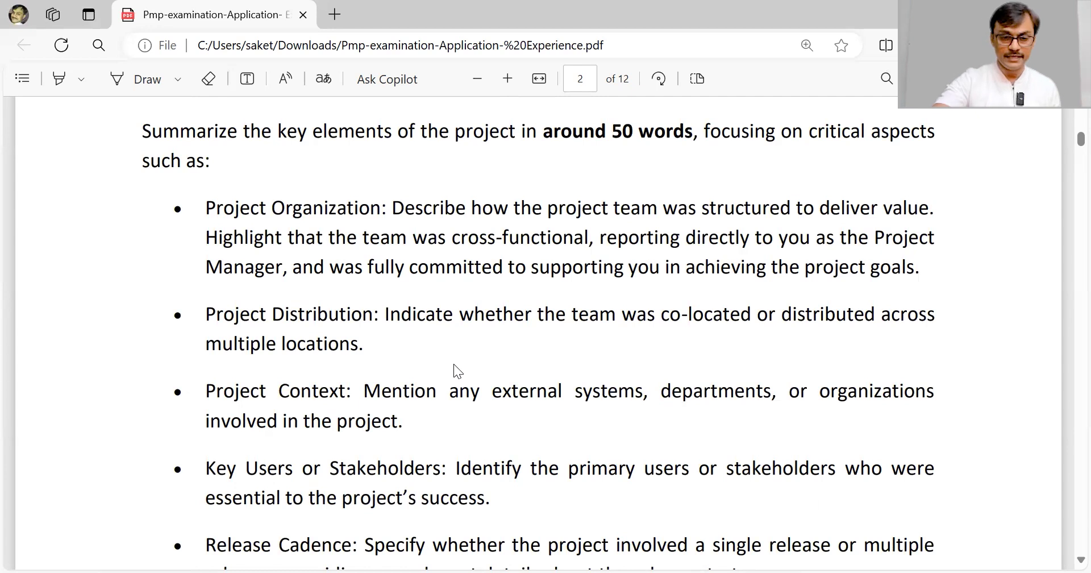
pyautogui.scroll(-2, 458, 371)
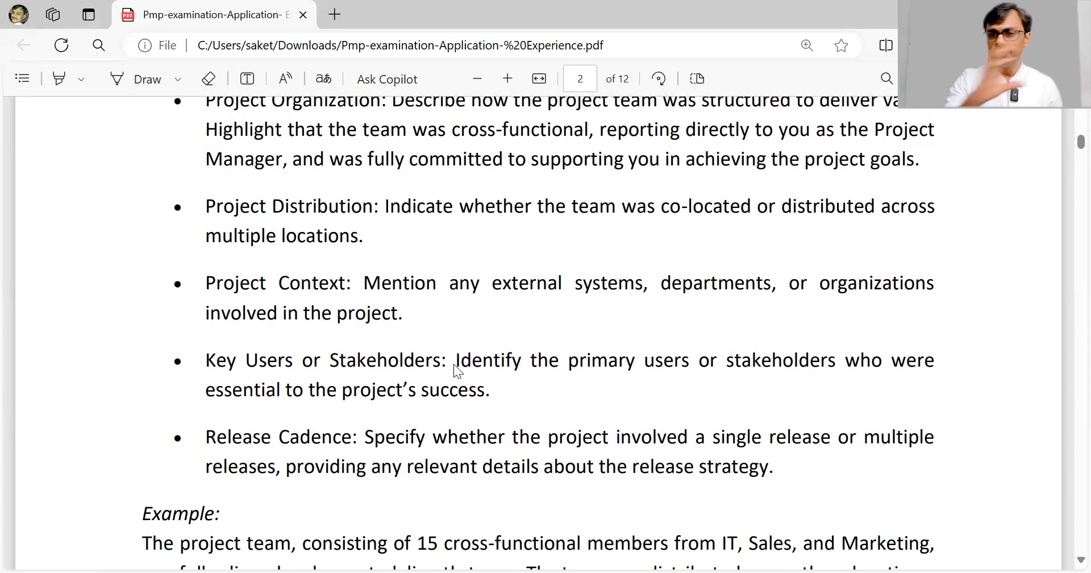
pyautogui.scroll(2, 458, 370)
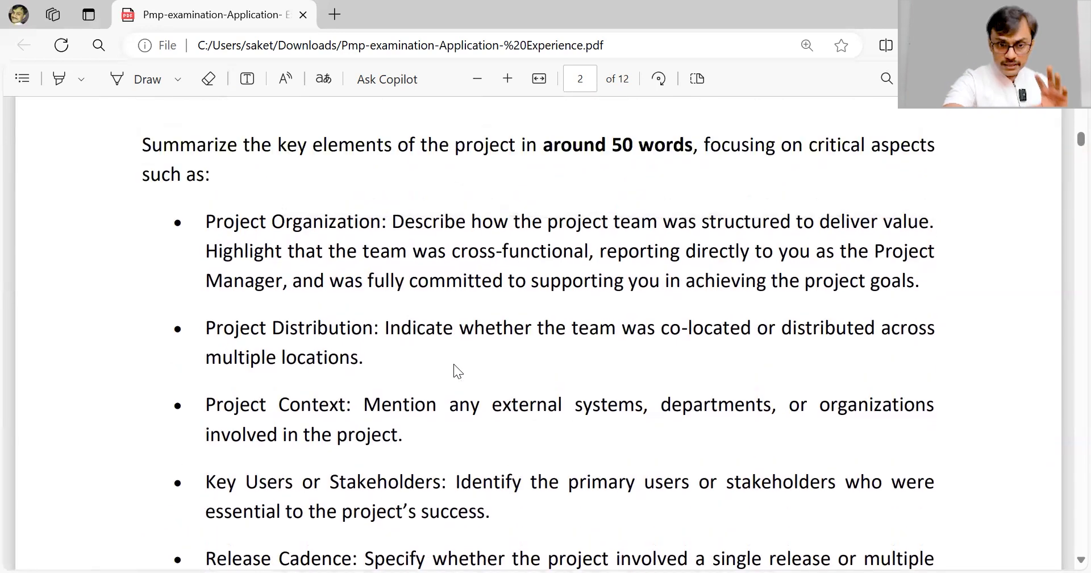
pyautogui.scroll(-2, 458, 370)
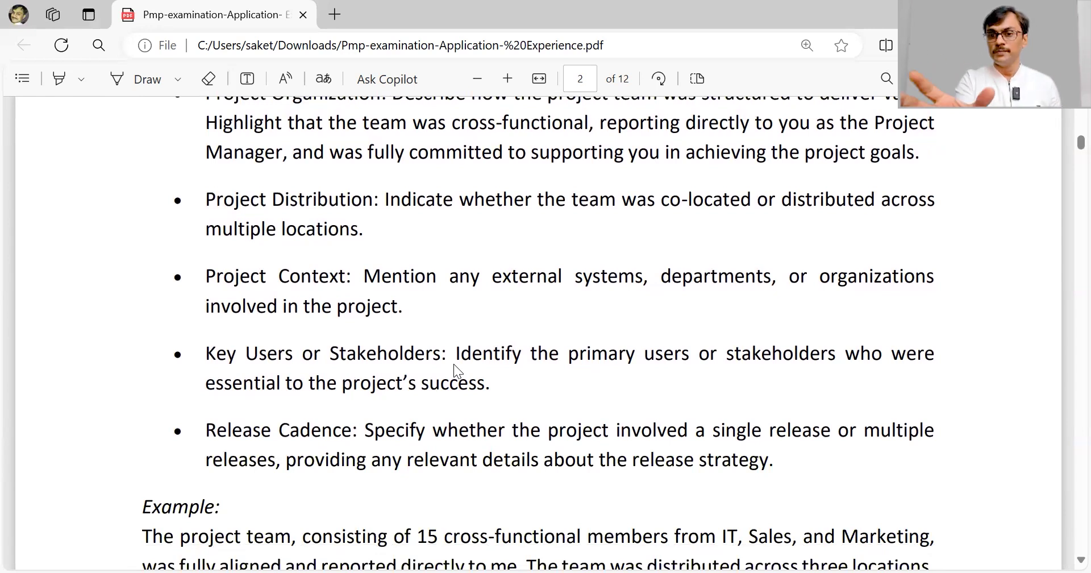
pyautogui.scroll(-2, 458, 371)
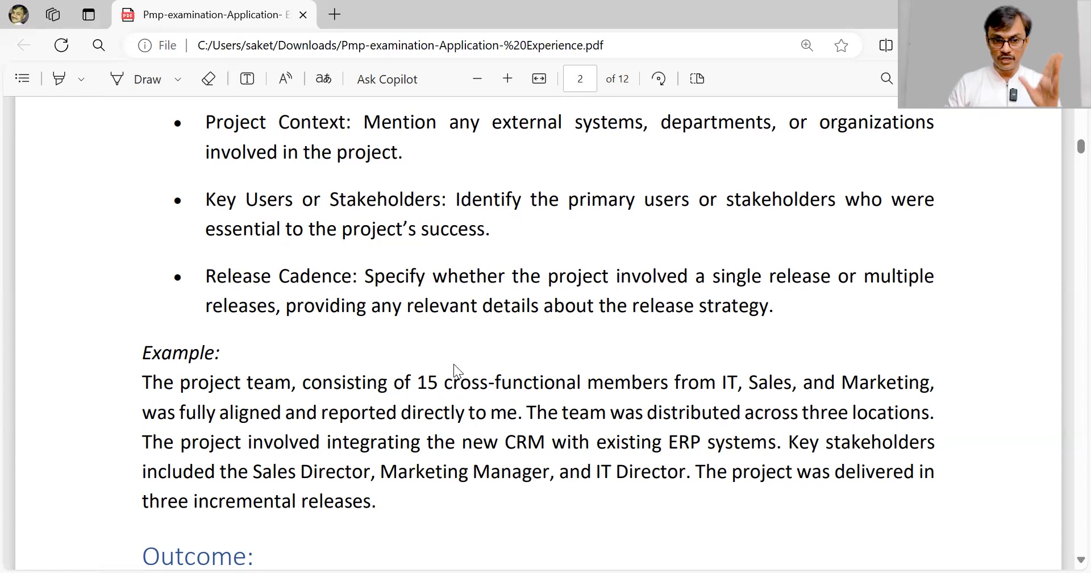
pyautogui.scroll(-3, 454, 369)
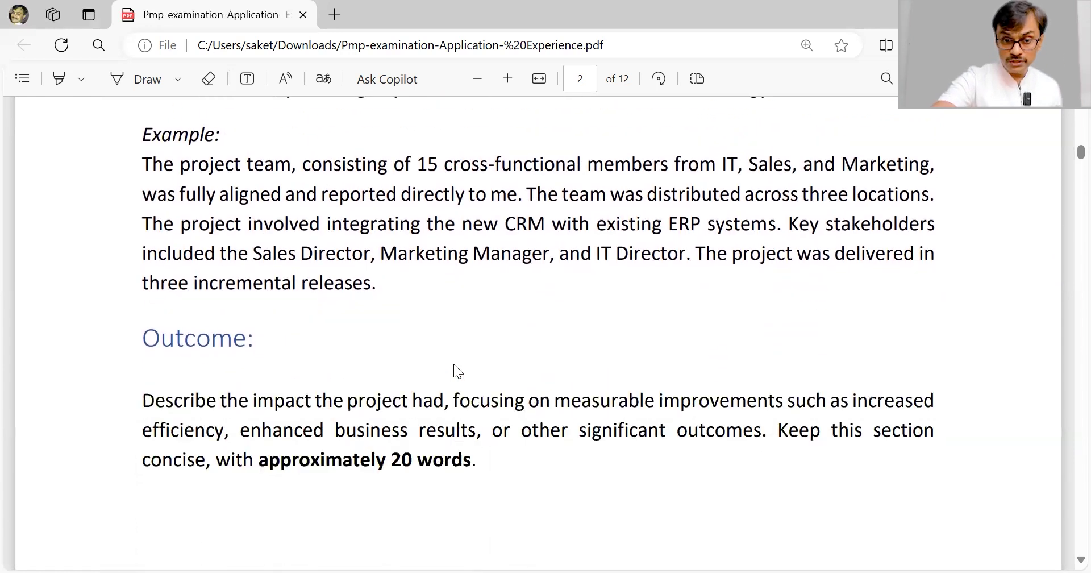
pyautogui.scroll(-1, 457, 371)
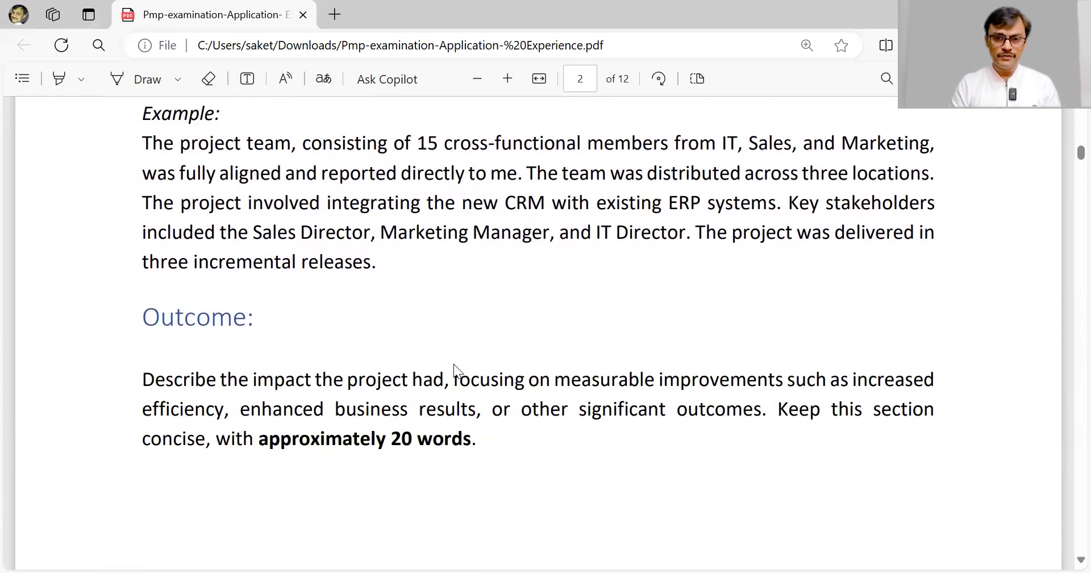
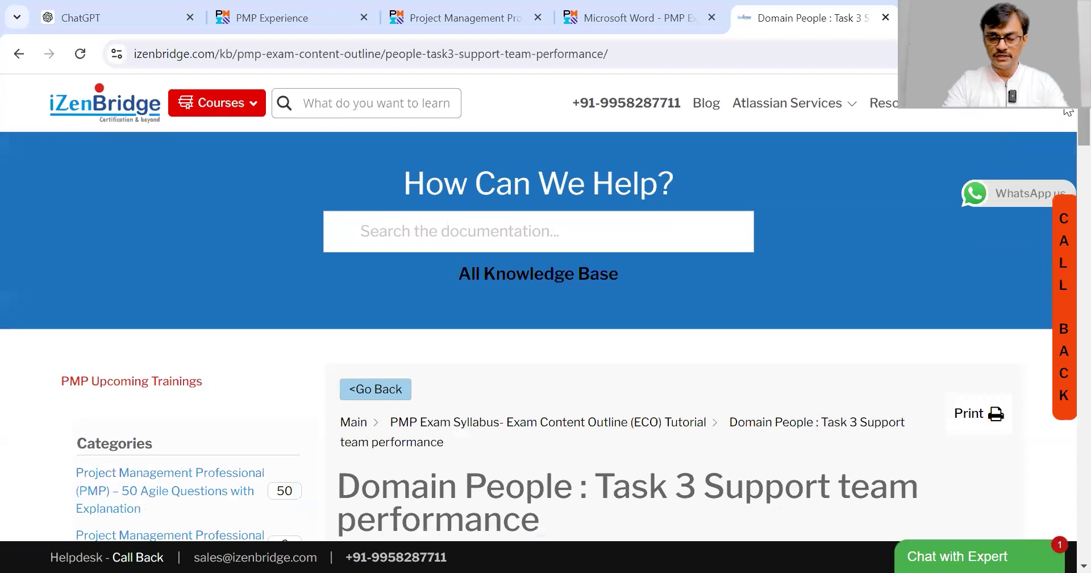
# Skim the Task 3 Support team performance article and its practice questions, and return to the PMP Examination Content Outline PDF.
pyautogui.scroll(7, 1064, 219)
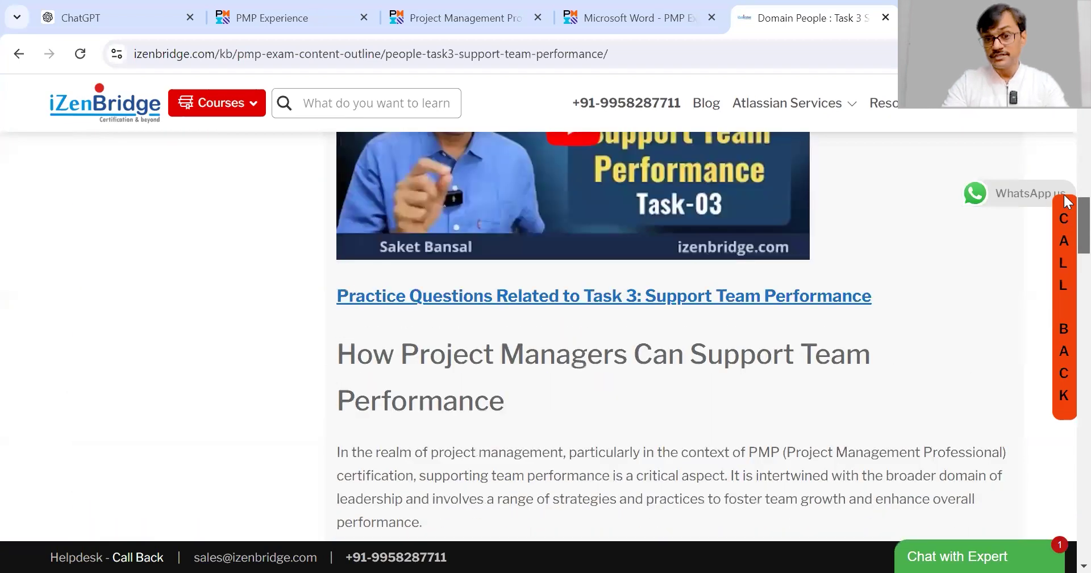
pyautogui.moveTo(1064, 180); pyautogui.dragTo(1064, 425)
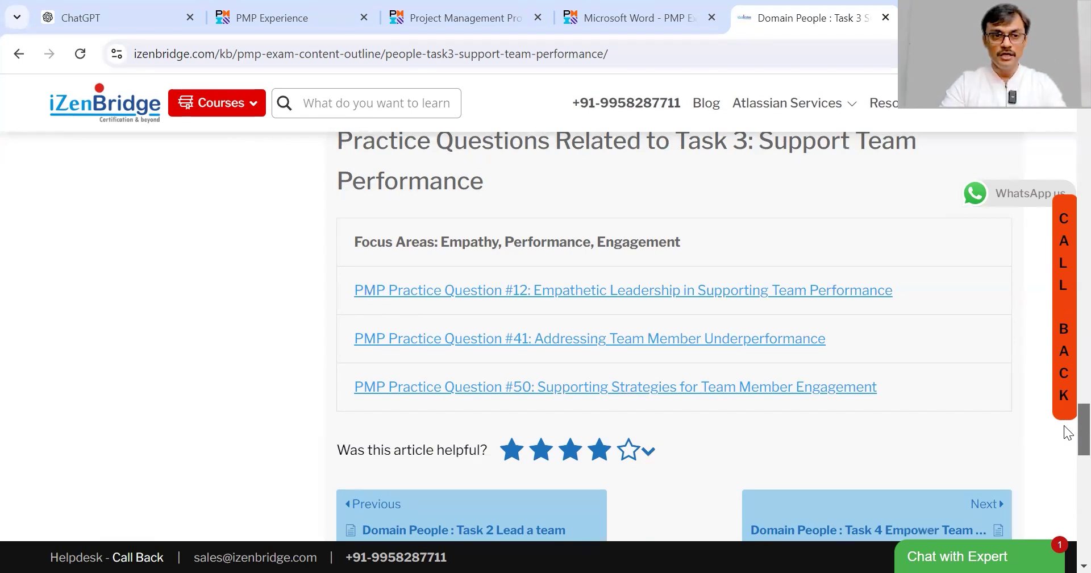
pyautogui.scroll(12, 1070, 108)
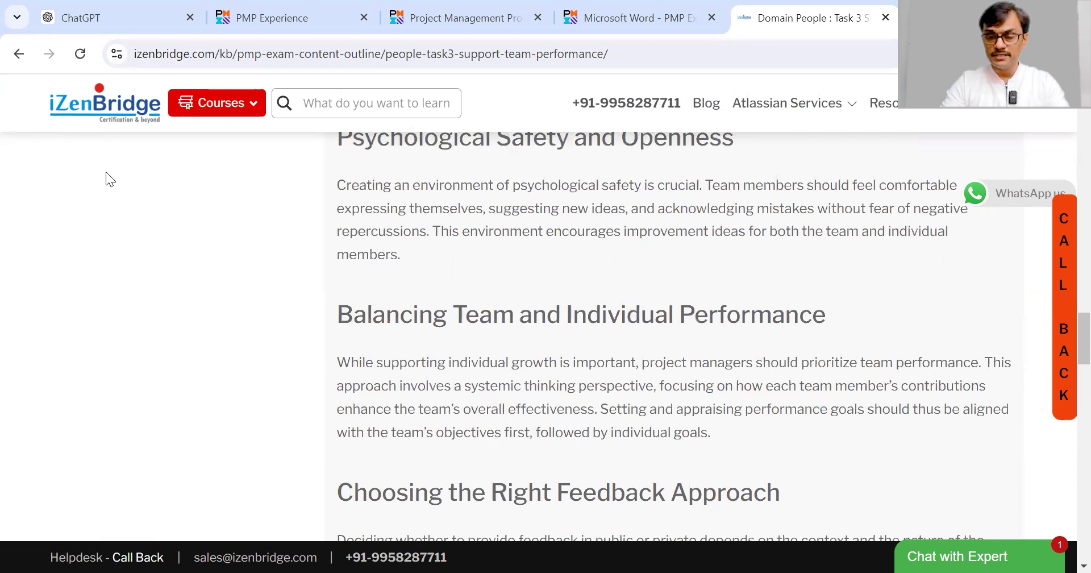
pyautogui.click(631, 17)
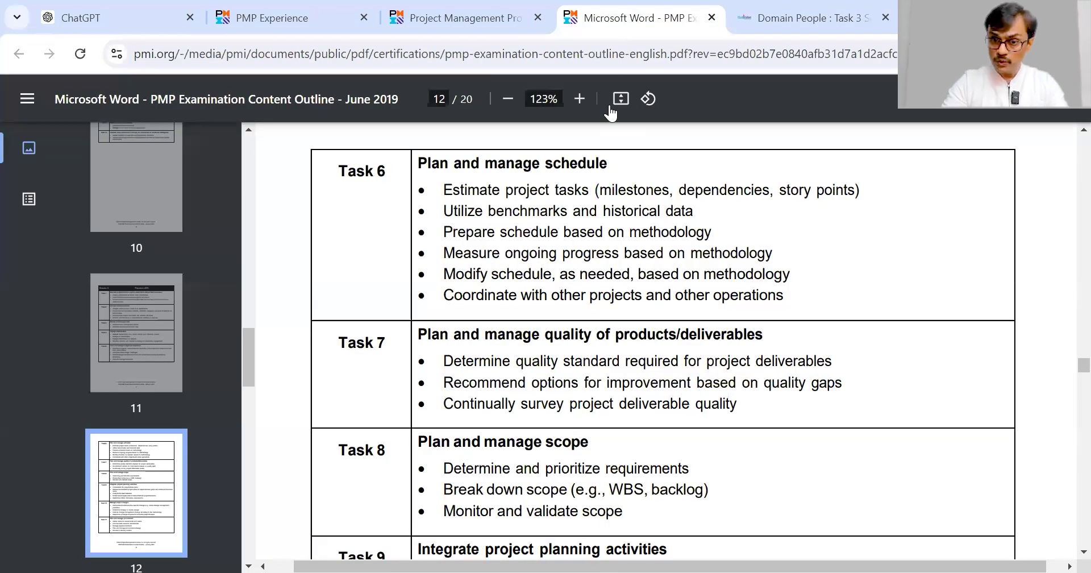
# Switch to the application guide in Microsoft Edge and read the role guidance, MUST/SHOULD/COULD priority ranking and Steps to Use.
pyautogui.hotkey('alt', 'Tab')
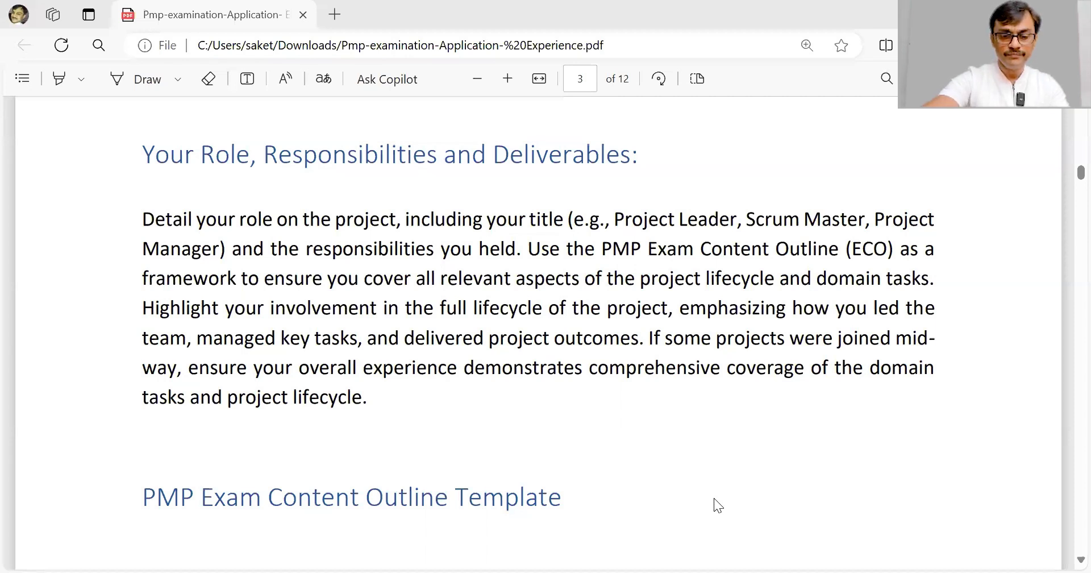
pyautogui.scroll(-10, 715, 498)
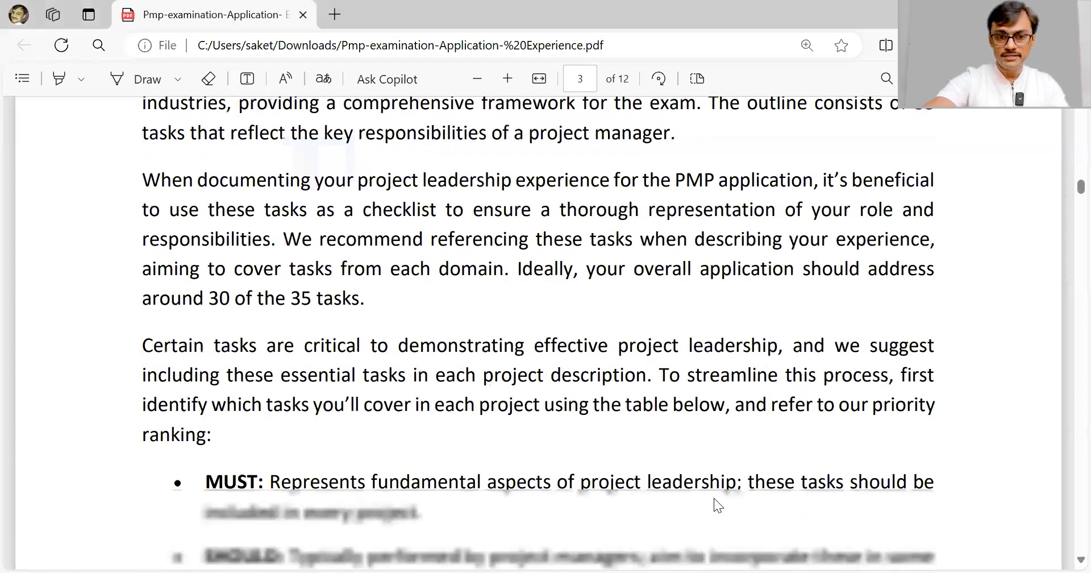
pyautogui.scroll(-5, 714, 497)
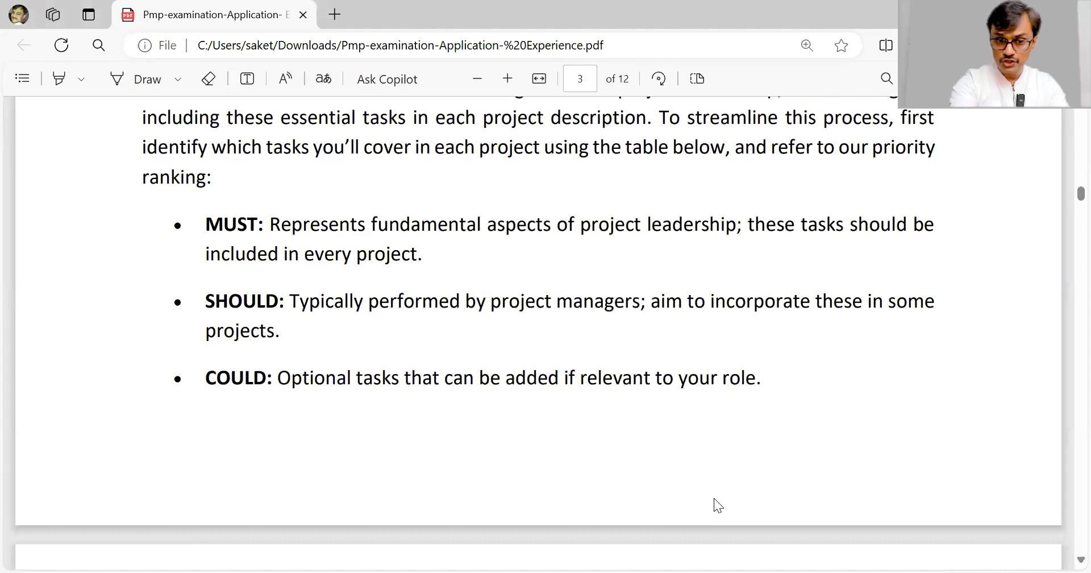
pyautogui.scroll(-10, 714, 498)
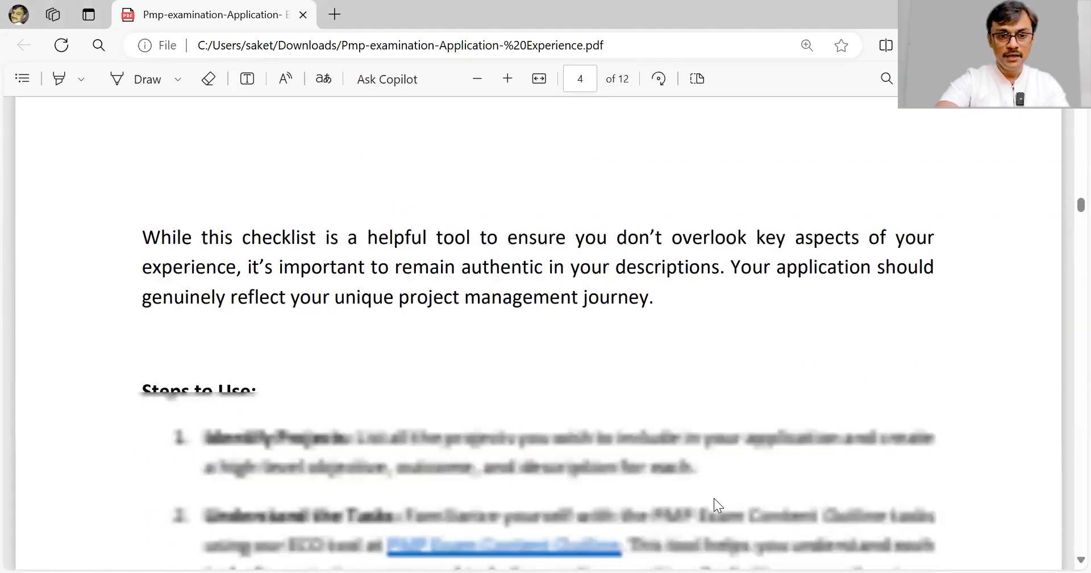
pyautogui.scroll(-7, 713, 498)
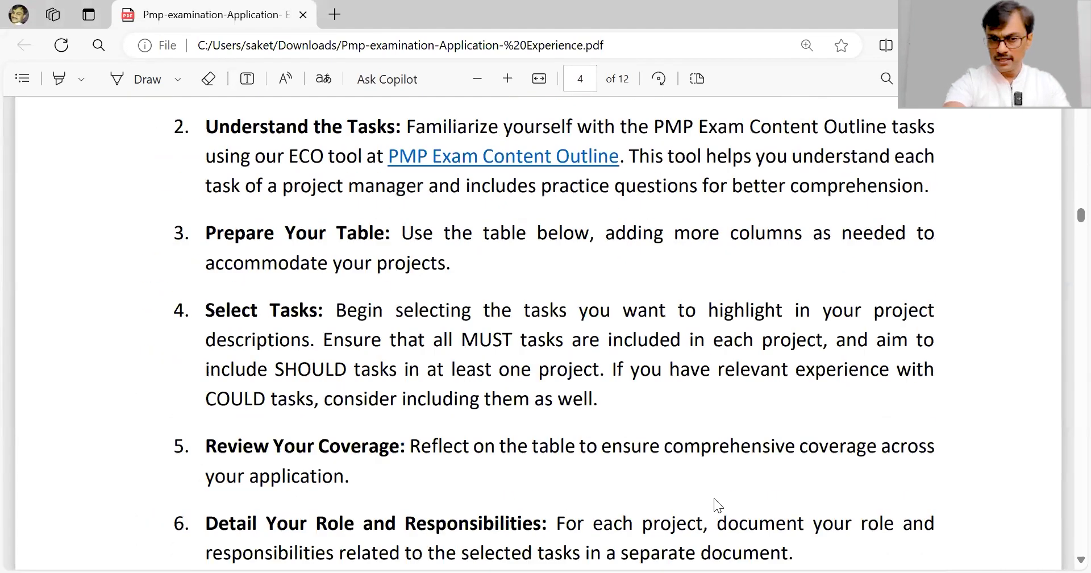
pyautogui.scroll(-11, 714, 498)
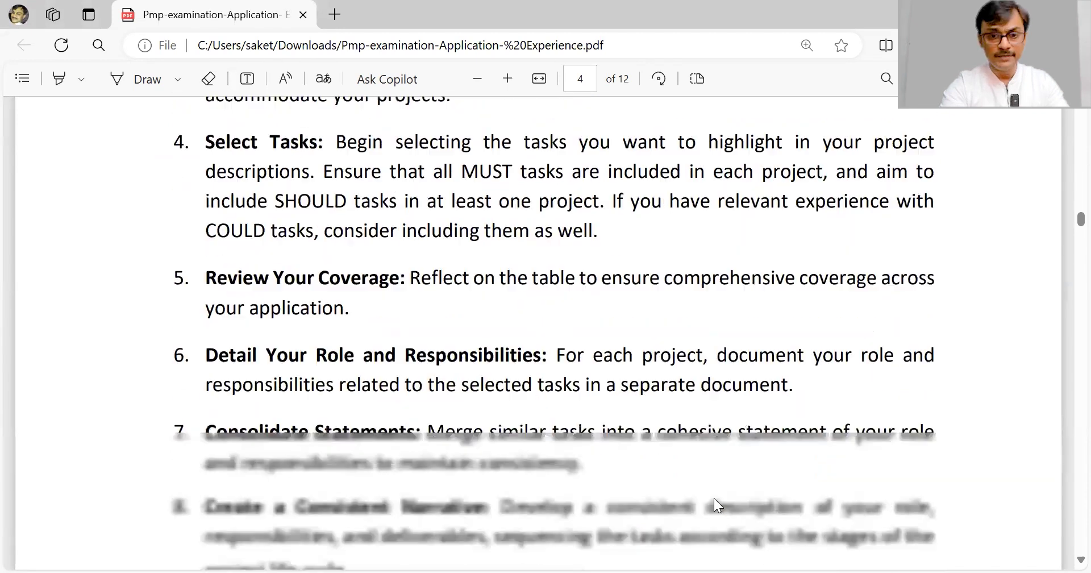
pyautogui.scroll(-1, 714, 498)
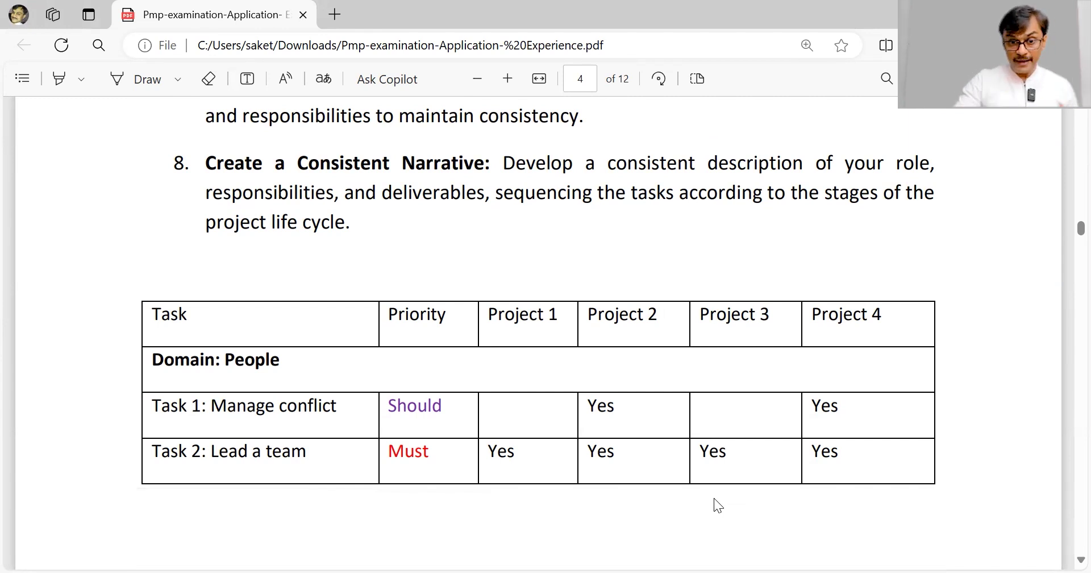
# Examine the guide's task table, comparing priorities and project coverage across the People and Process domains.
pyautogui.scroll(-8, 715, 498)
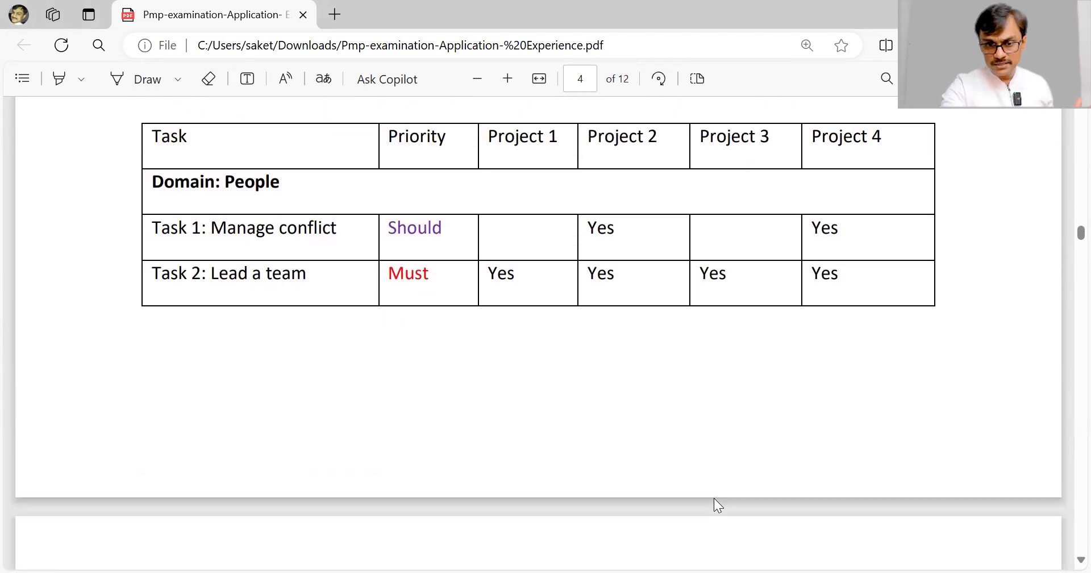
pyautogui.scroll(-3, 714, 498)
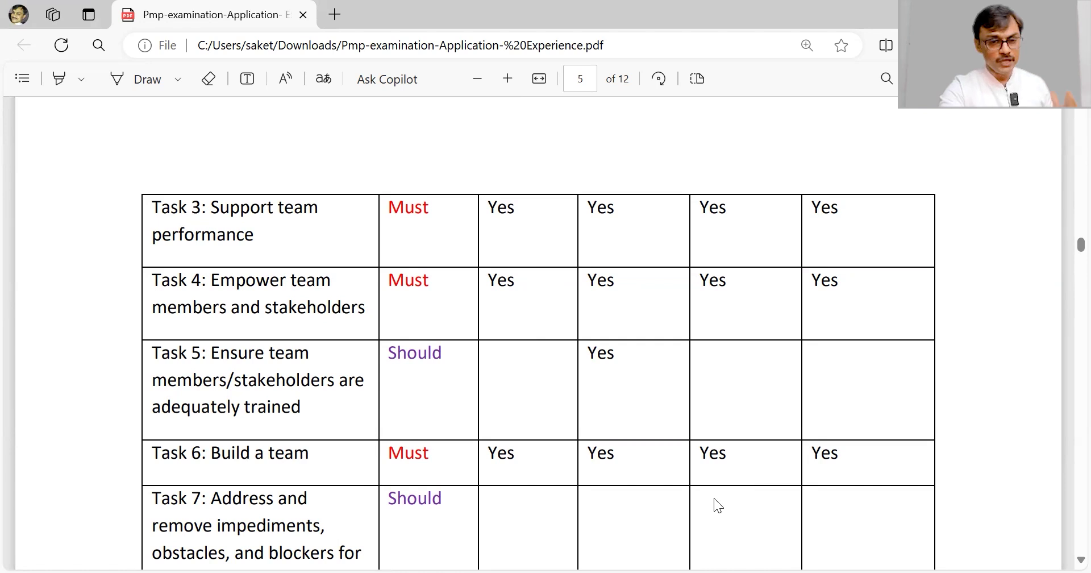
pyautogui.scroll(-2, 714, 497)
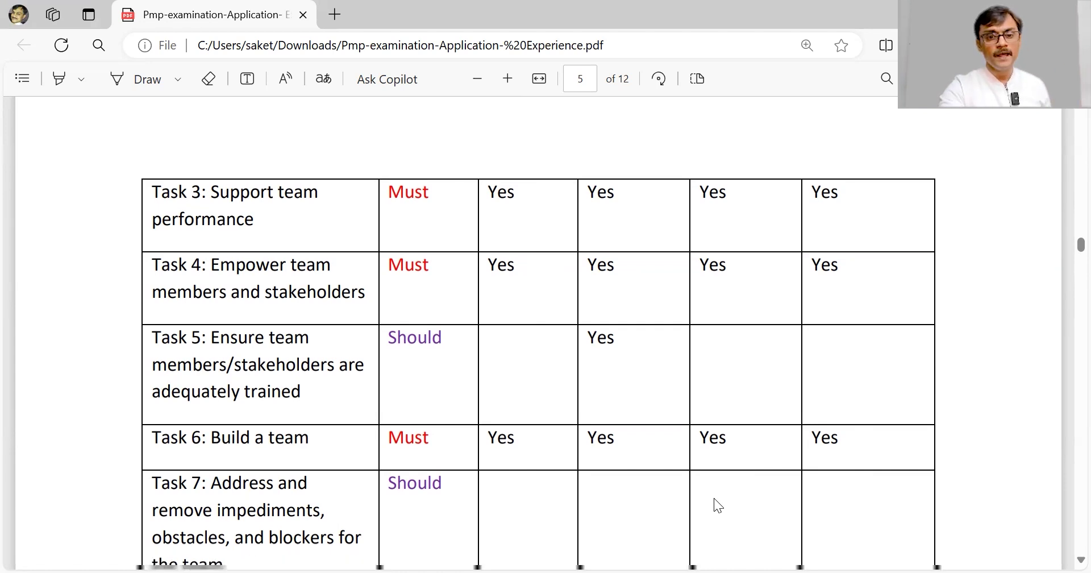
pyautogui.scroll(1, 714, 498)
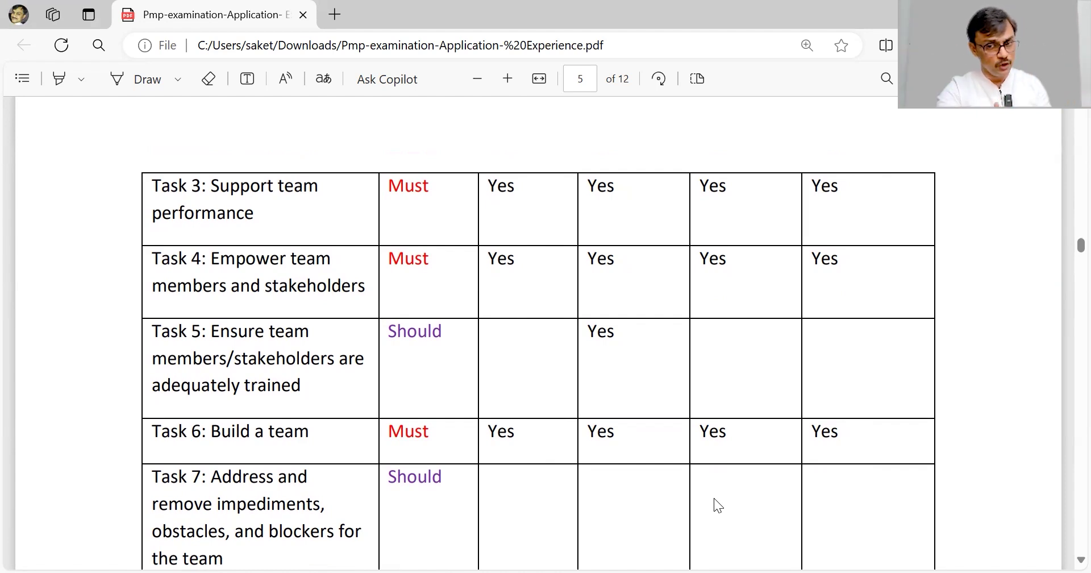
pyautogui.scroll(-5, 713, 498)
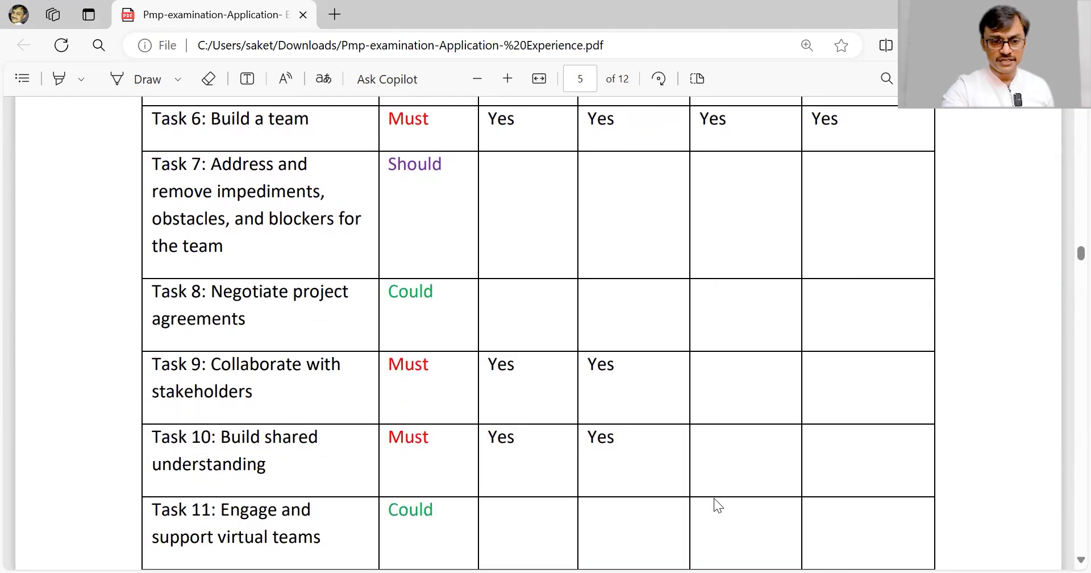
pyautogui.scroll(-2, 716, 502)
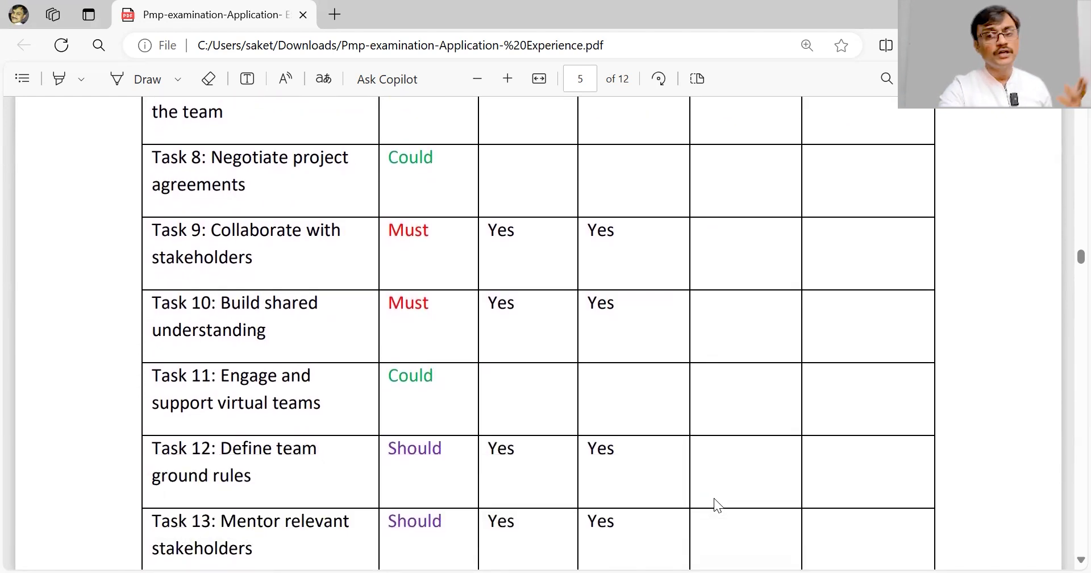
pyautogui.scroll(-1, 714, 498)
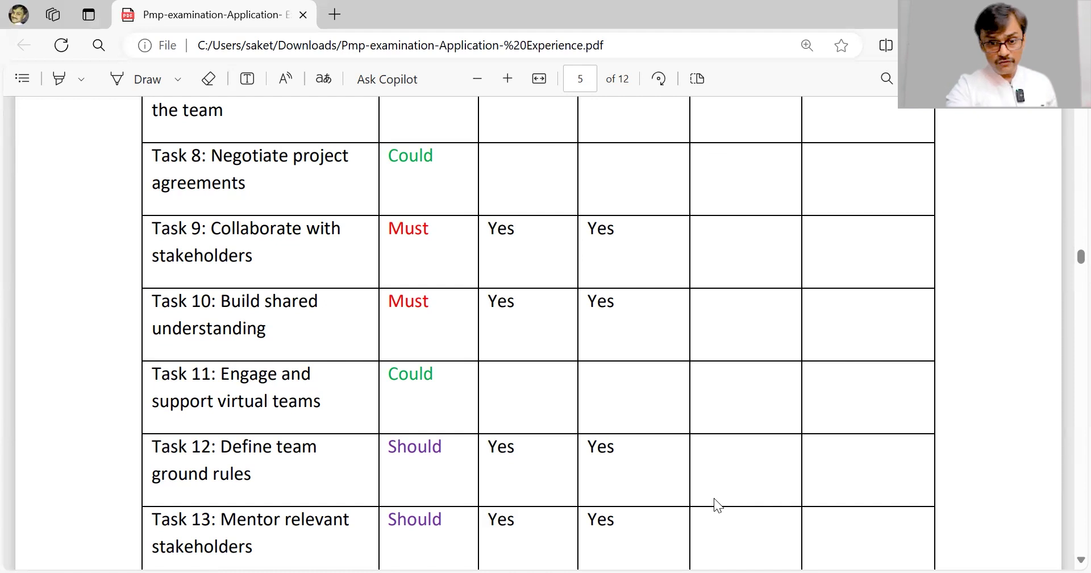
pyautogui.scroll(-10, 716, 499)
pyautogui.scroll(-12, 715, 499)
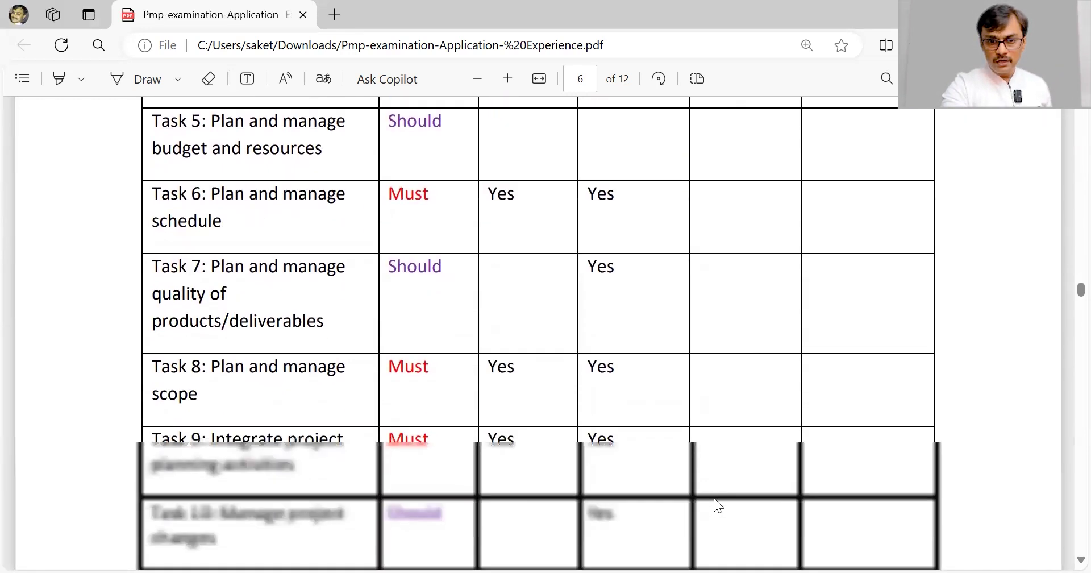
pyautogui.scroll(-10, 713, 497)
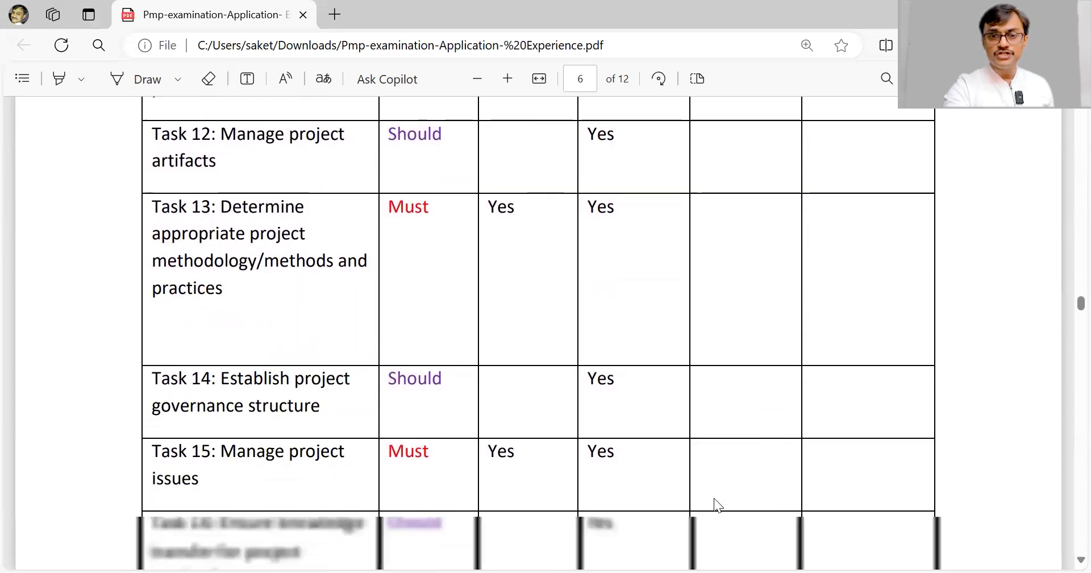
pyautogui.scroll(-3, 714, 498)
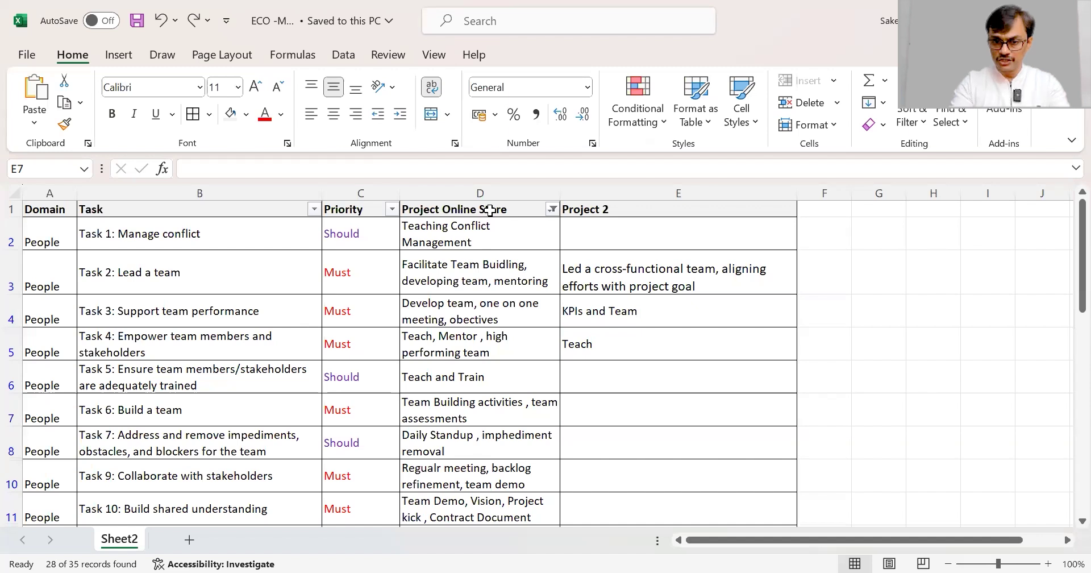
# In the ECO-Matrix workbook in Excel, review the task, priority and Project Online Store entries for Manage conflict and Lead a team.
pyautogui.press('Up')
pyautogui.press('Up')
pyautogui.press('Up')
pyautogui.press('Up')
pyautogui.press('Up')
pyautogui.press('Up')
pyautogui.press('Left')
pyautogui.press('Left')
pyautogui.press('Down')
pyautogui.press('Left')
pyautogui.press('Left')
pyautogui.press('Right')
pyautogui.press('Right')
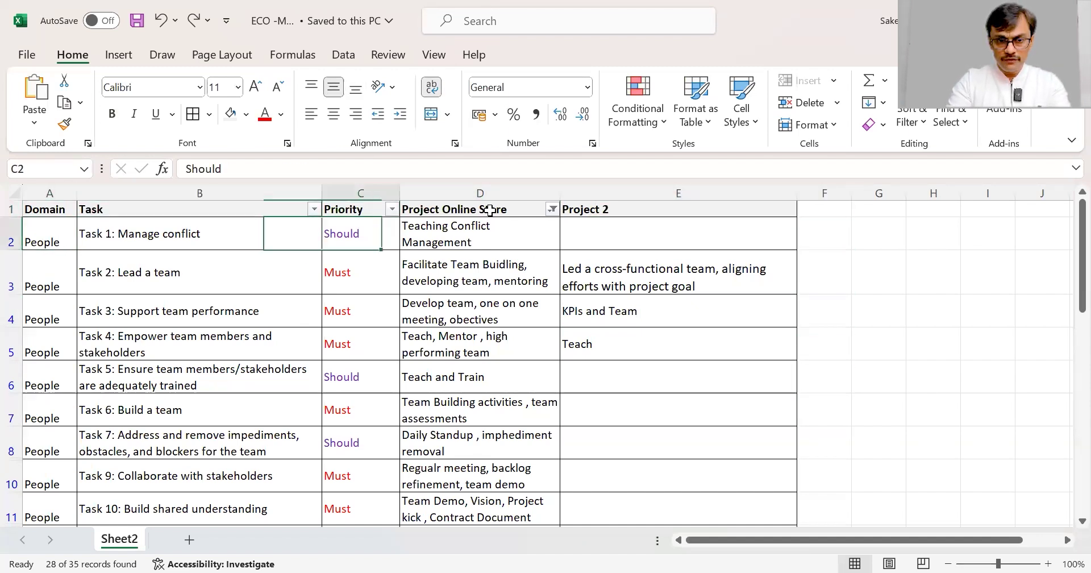
pyautogui.press('Down')
pyautogui.press('Down')
pyautogui.press('Up')
pyautogui.press('Left')
pyautogui.press('Right')
pyautogui.press('Right')
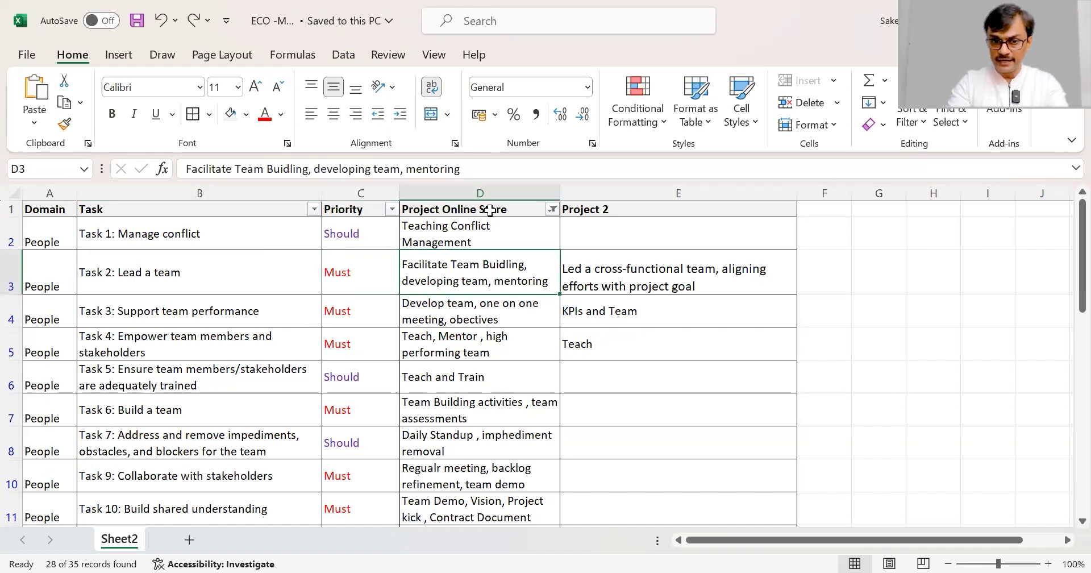
pyautogui.press('Left')
pyautogui.press('Left')
pyautogui.press('Left')
pyautogui.press('Right')
pyautogui.press('Right')
pyautogui.press('Right')
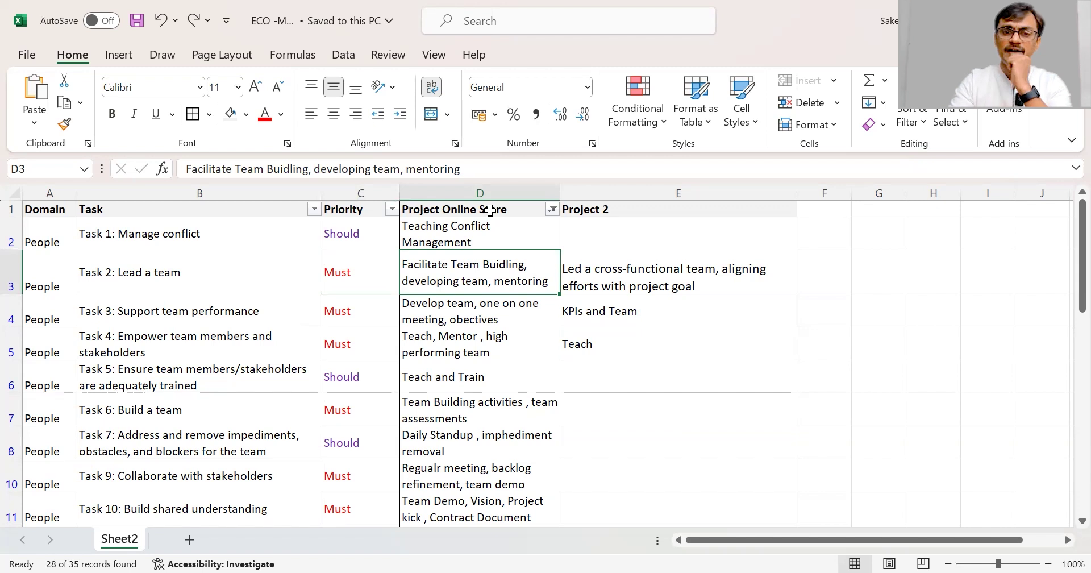
# Read the Project Online Store entries for People Tasks 3 to 7, from supporting team performance to removing impediments.
pyautogui.press('Down')
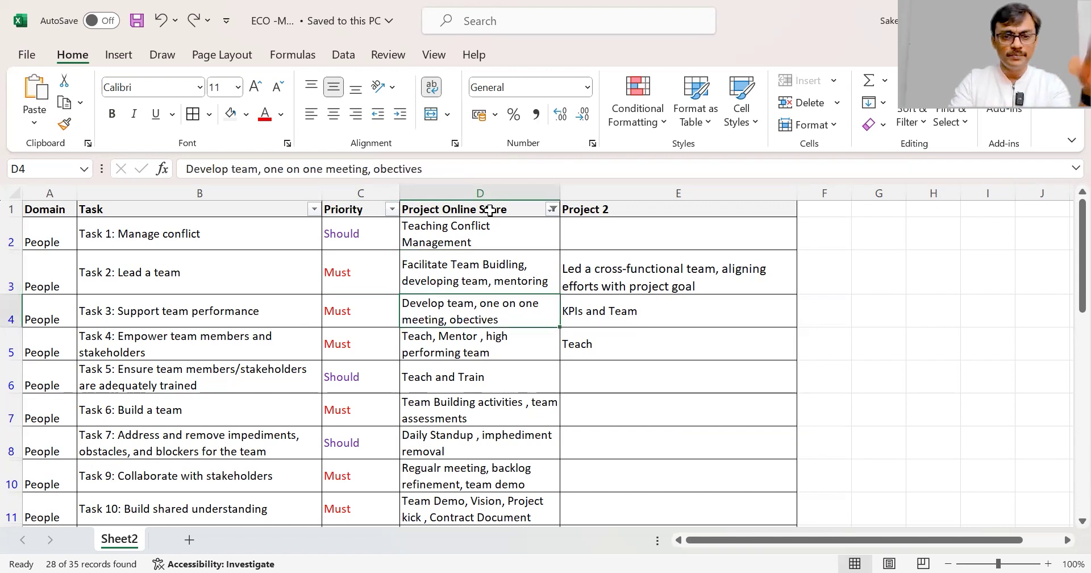
pyautogui.press('Down')
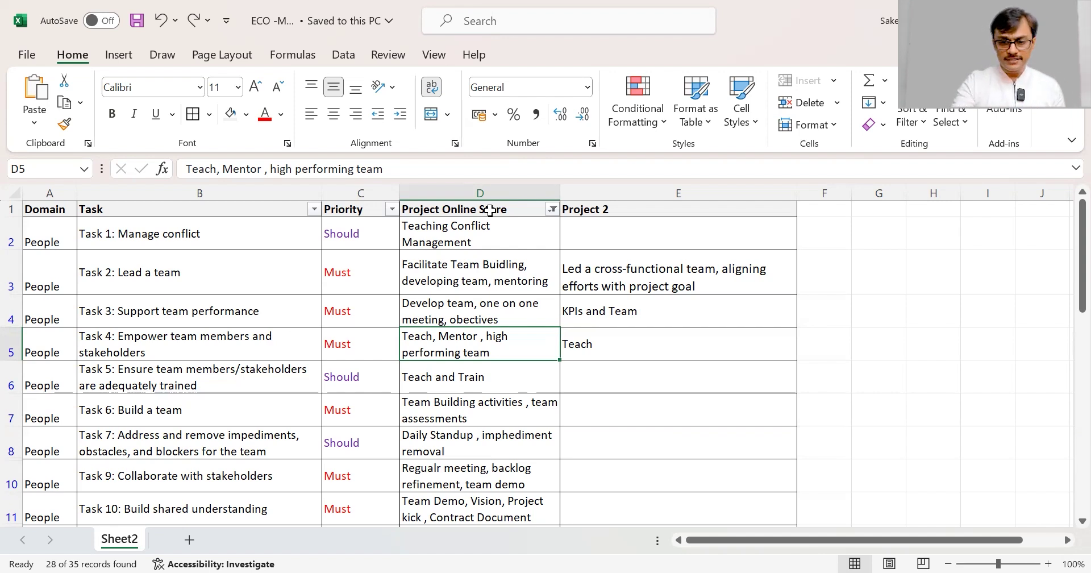
pyautogui.press('Down')
pyautogui.press('Down')
pyautogui.press('Down')
pyautogui.press('Down')
pyautogui.press('Up')
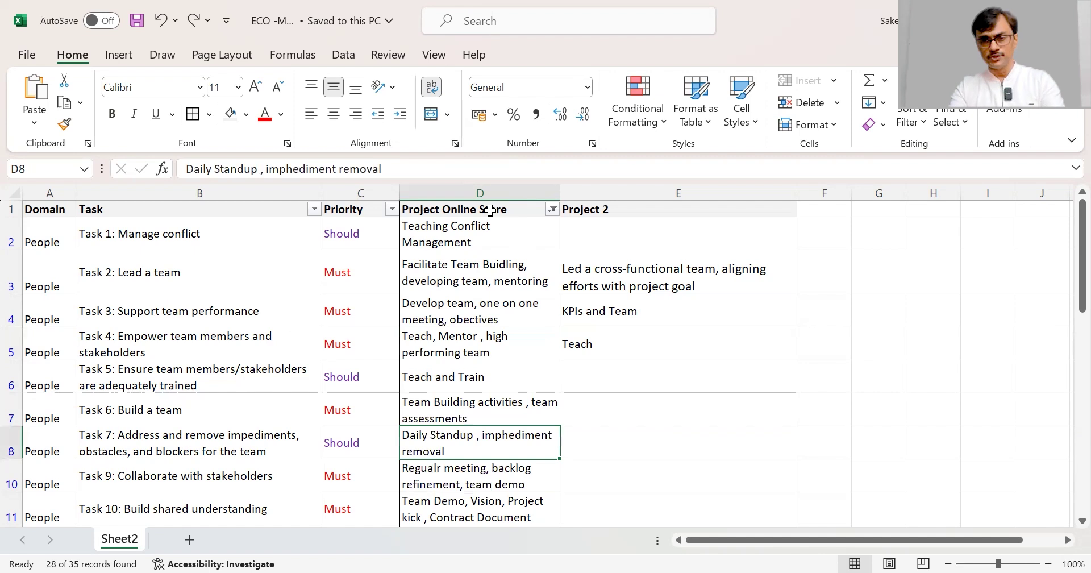
# Read the Project Online Store entries for the remaining People tasks and the Process and Business tasks.
pyautogui.press('Down')
pyautogui.press('Down')
pyautogui.press('Down')
pyautogui.press('Down')
pyautogui.press('Down')
pyautogui.press('Down')
pyautogui.press('Down')
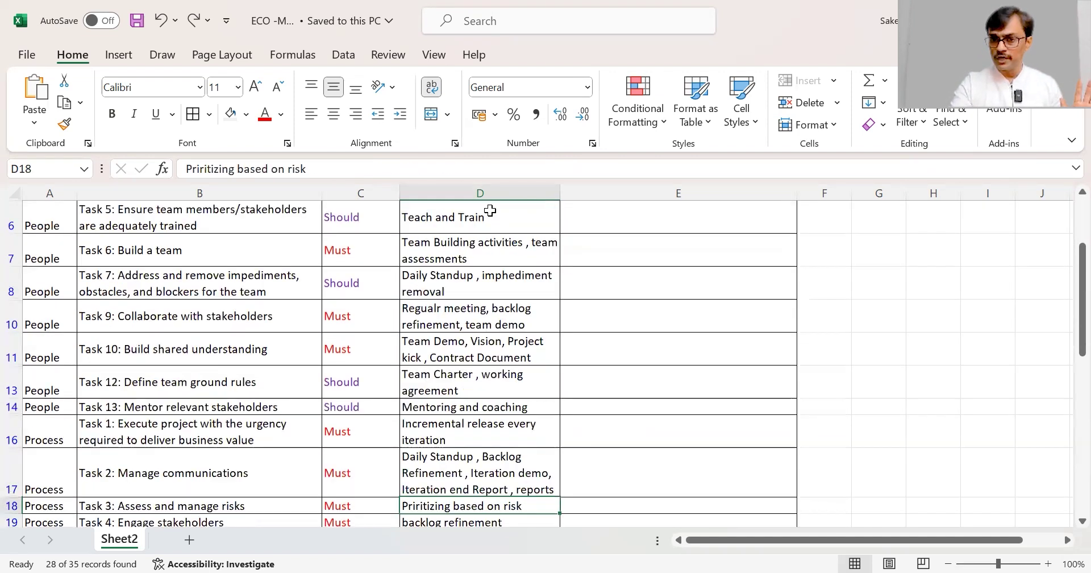
pyautogui.press('Down')
pyautogui.press('Down')
pyautogui.press('Down')
pyautogui.press('Down')
pyautogui.press('Down')
pyautogui.press('Down')
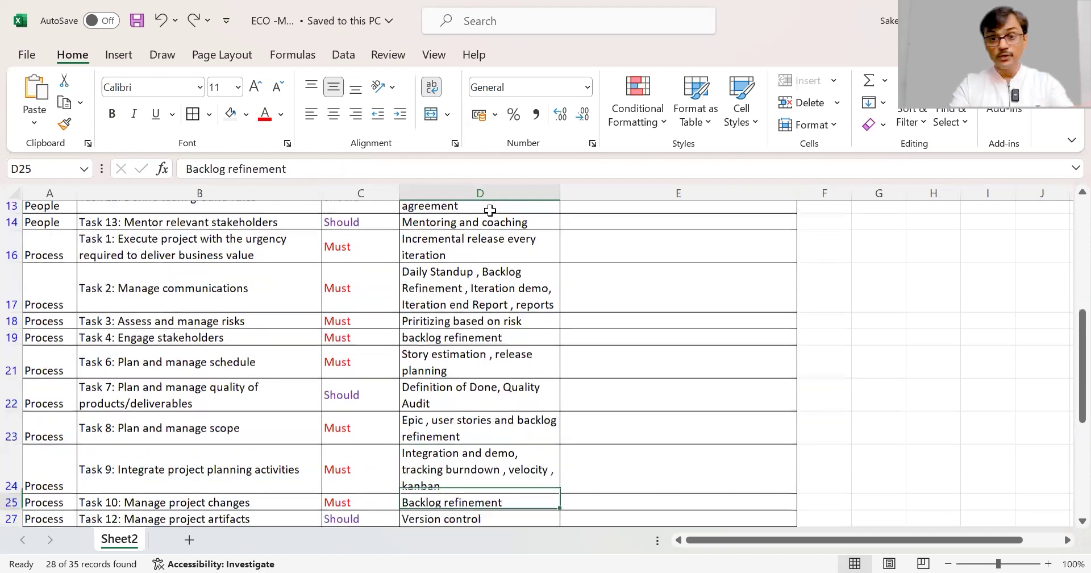
pyautogui.press('Down')
pyautogui.press('Down')
pyautogui.press('Down')
pyautogui.press('Down')
pyautogui.press('Down')
pyautogui.press('Down')
pyautogui.press('Down')
pyautogui.press('Down')
pyautogui.press('Down')
pyautogui.press('Down')
pyautogui.press('Down')
pyautogui.press('Down')
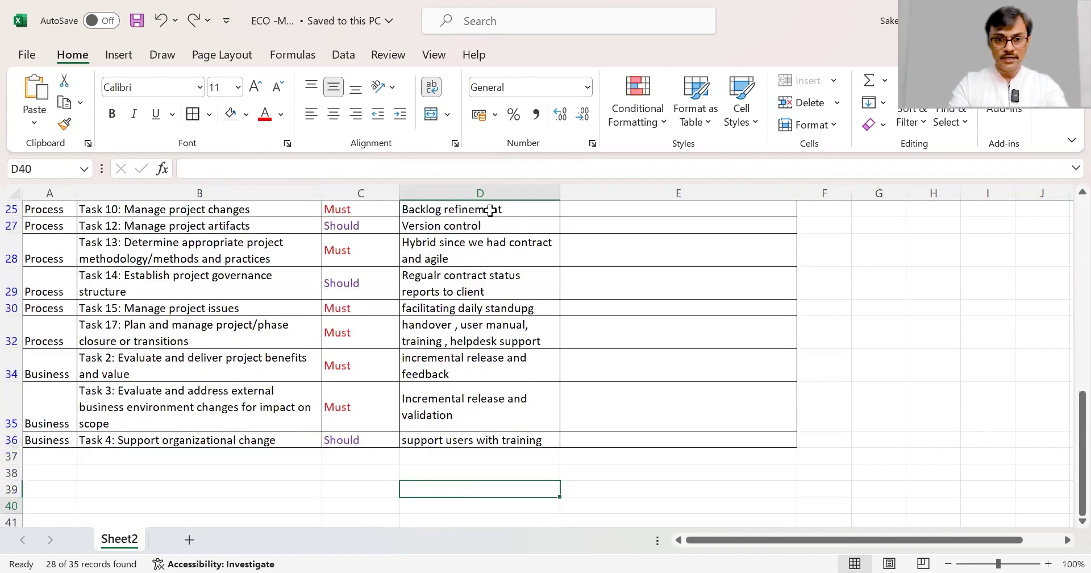
# Clear the filter from the Project Online Store column and select its empty cell for Task 8: Negotiate project agreements.
pyautogui.press('Up')
pyautogui.press('Up')
pyautogui.press('Up')
pyautogui.press('Up')
pyautogui.press('Up')
pyautogui.press('Up')
pyautogui.press('Up')
pyautogui.press('Up')
pyautogui.press('Up')
pyautogui.press('Up')
pyautogui.press('Up')
pyautogui.press('Up')
pyautogui.press('Up')
pyautogui.press('Up')
pyautogui.press('Up')
pyautogui.press('Up')
pyautogui.press('Up')
pyautogui.press('Up')
pyautogui.press('Up')
pyautogui.press('Up')
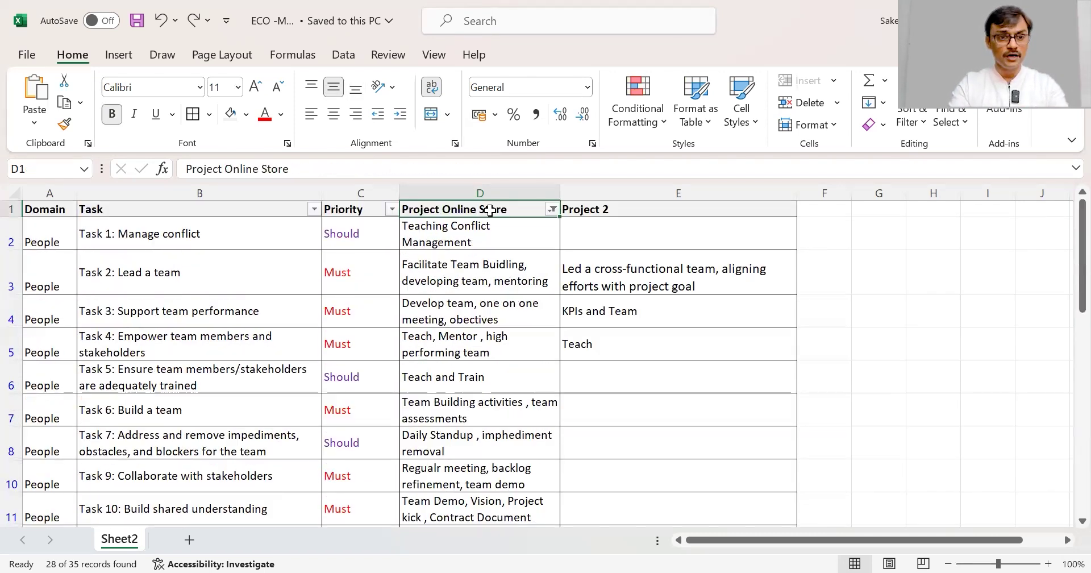
pyautogui.click(553, 212)
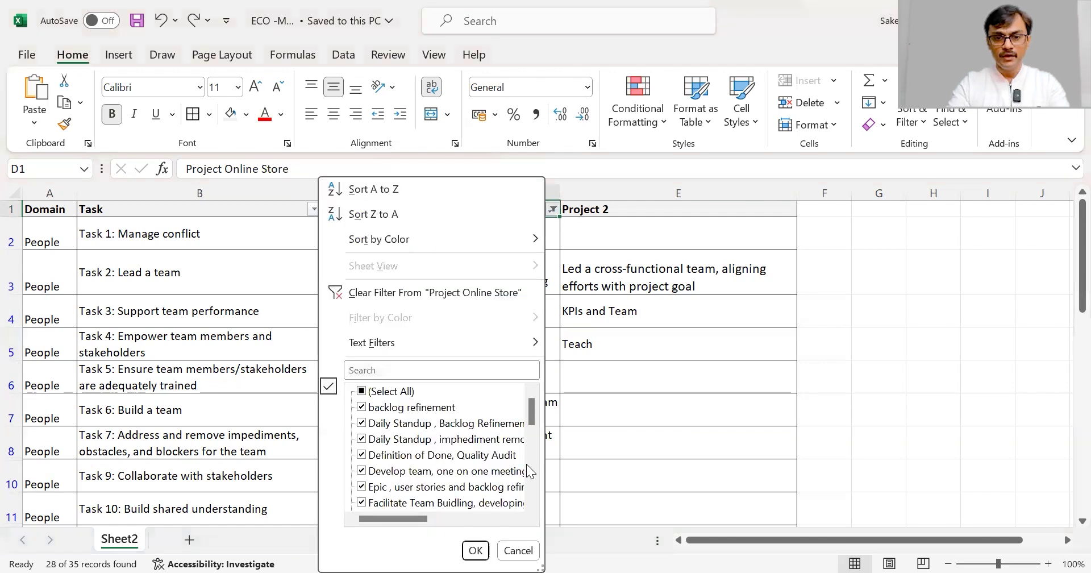
pyautogui.click(437, 294)
pyautogui.click(481, 469)
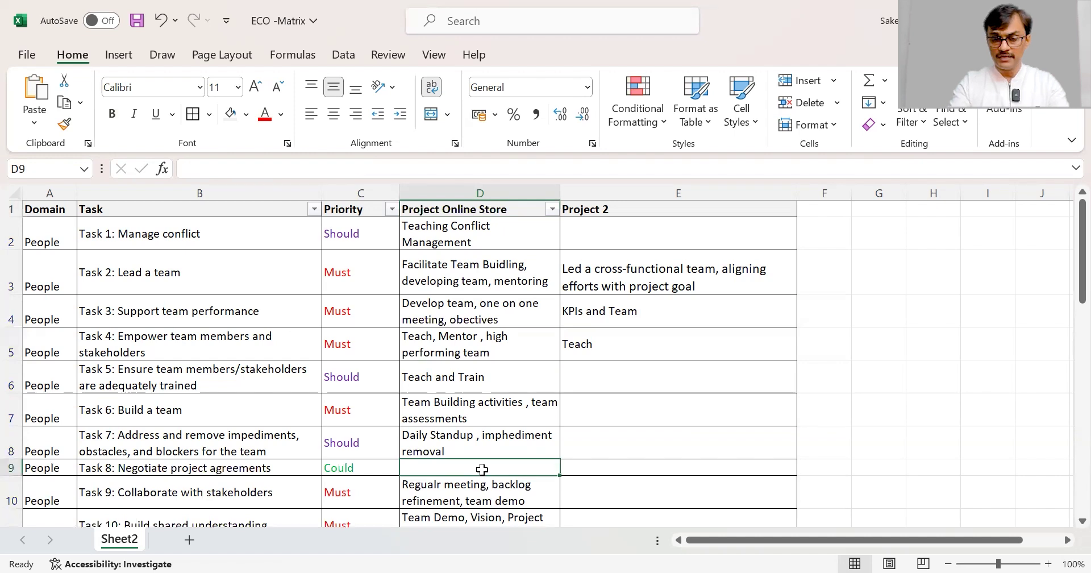
# Check the unfiltered matrix for tasks without a Project Online Store entry, from People Task 8 down to Process Task 13.
pyautogui.press('Down')
pyautogui.press('Down')
pyautogui.press('Down')
pyautogui.press('Down')
pyautogui.press('Down')
pyautogui.press('Down')
pyautogui.press('Down')
pyautogui.press('Down')
pyautogui.press('Down')
pyautogui.press('Down')
pyautogui.press('Down')
pyautogui.press('Down')
pyautogui.press('Down')
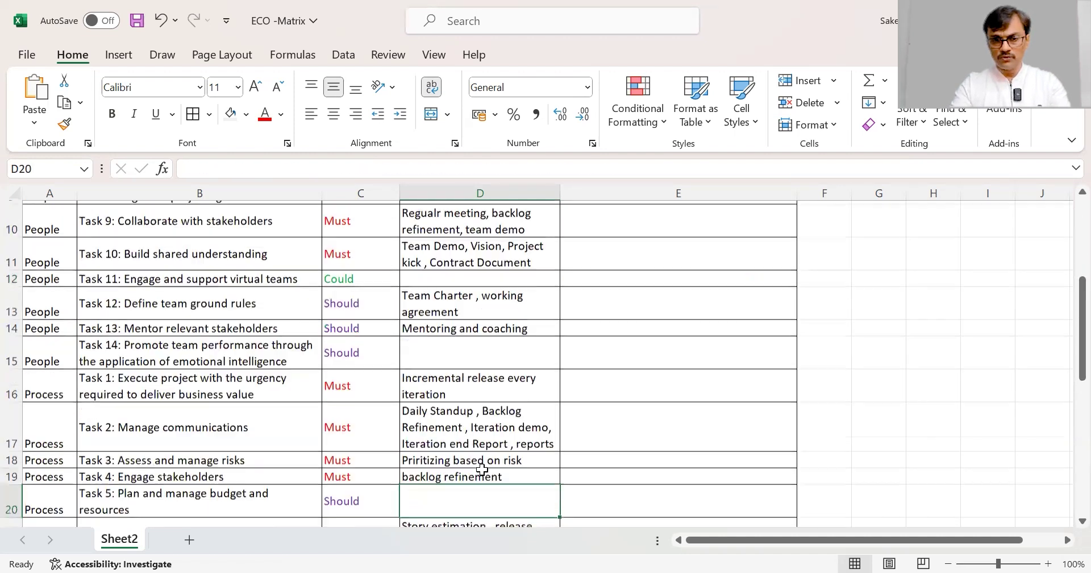
pyautogui.press('Down')
pyautogui.press('Down')
pyautogui.press('Down')
pyautogui.press('Down')
pyautogui.press('Down')
pyautogui.press('Down')
pyautogui.press('Down')
pyautogui.press('Down')
pyautogui.press('Down')
pyautogui.press('Down')
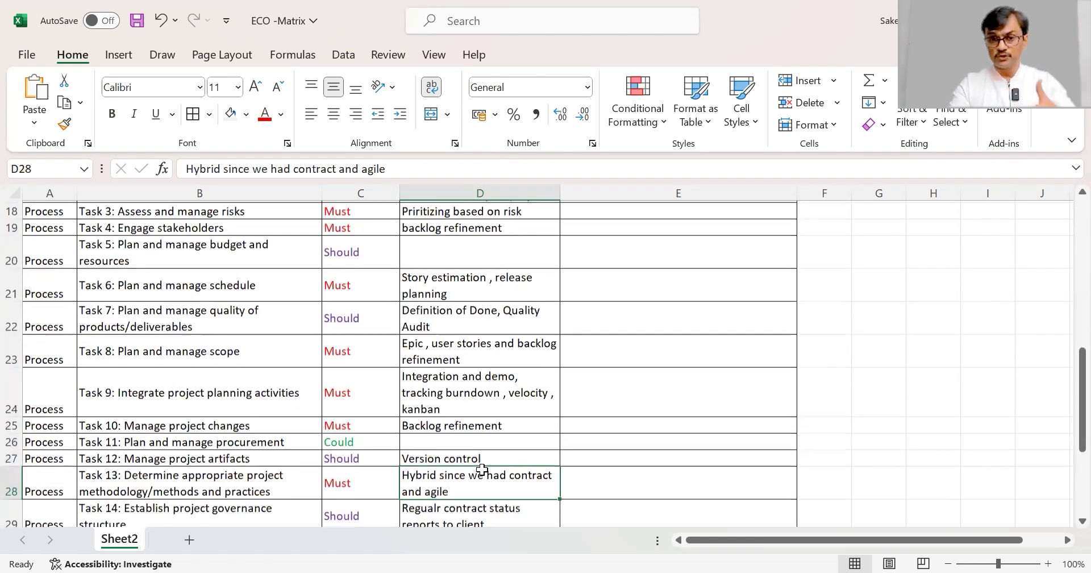
# Check the Project Online Store column from Process Task 14 to the Business tasks, and review the Process entries above again.
pyautogui.press('Down')
pyautogui.press('Down')
pyautogui.press('Down')
pyautogui.press('Down')
pyautogui.press('Down')
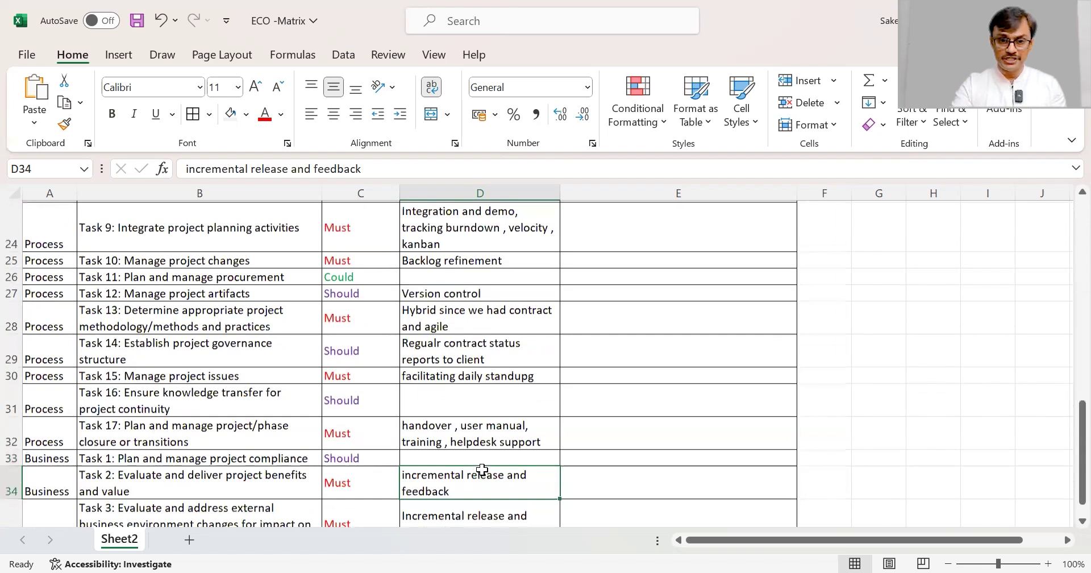
pyautogui.press('Down')
pyautogui.press('Up')
pyautogui.press('Up')
pyautogui.press('Up')
pyautogui.press('Up')
pyautogui.press('Up')
pyautogui.press('Up')
pyautogui.press('Up')
pyautogui.press('Up')
pyautogui.press('Up')
pyautogui.press('Up')
pyautogui.press('Up')
pyautogui.press('Up')
pyautogui.press('Up')
pyautogui.press('Up')
pyautogui.press('Up')
pyautogui.press('Up')
pyautogui.press('Up')
pyautogui.press('Up')
pyautogui.press('Up')
pyautogui.press('Up')
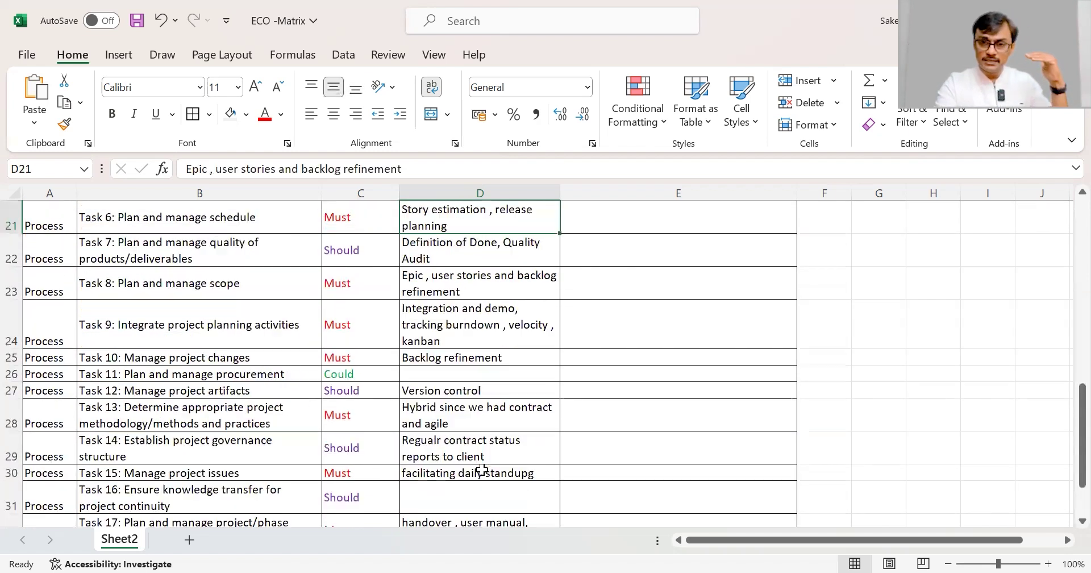
pyautogui.press('Up')
pyautogui.press('Up')
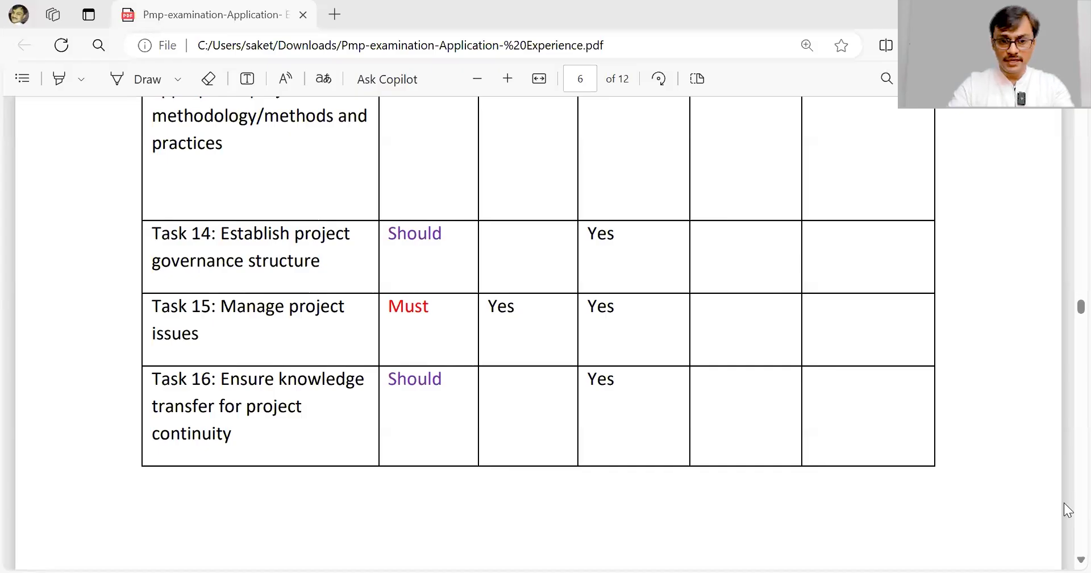
# In the PMP examination application PDF, read the CRM system example's project summary and its People task experience statements.
pyautogui.scroll(-10, 1063, 503)
pyautogui.scroll(-5, 1065, 502)
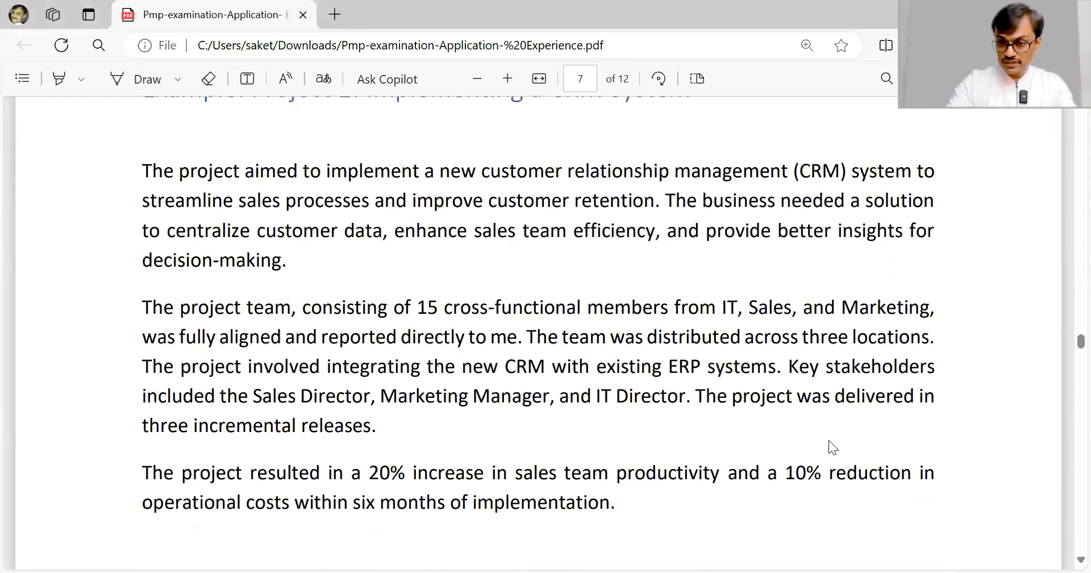
pyautogui.scroll(-10, 828, 440)
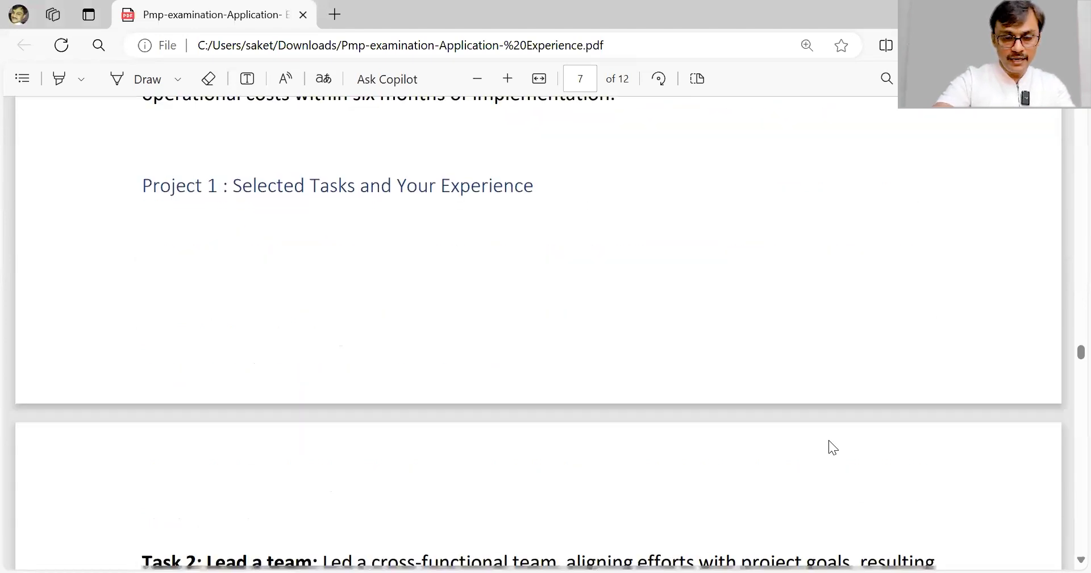
pyautogui.scroll(2, 830, 440)
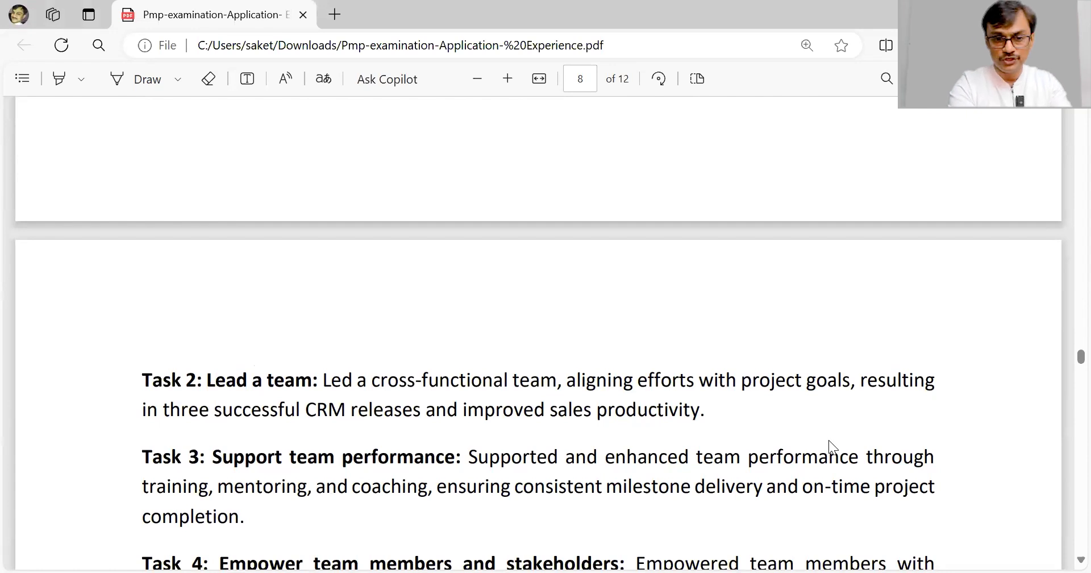
pyautogui.scroll(-1, 829, 439)
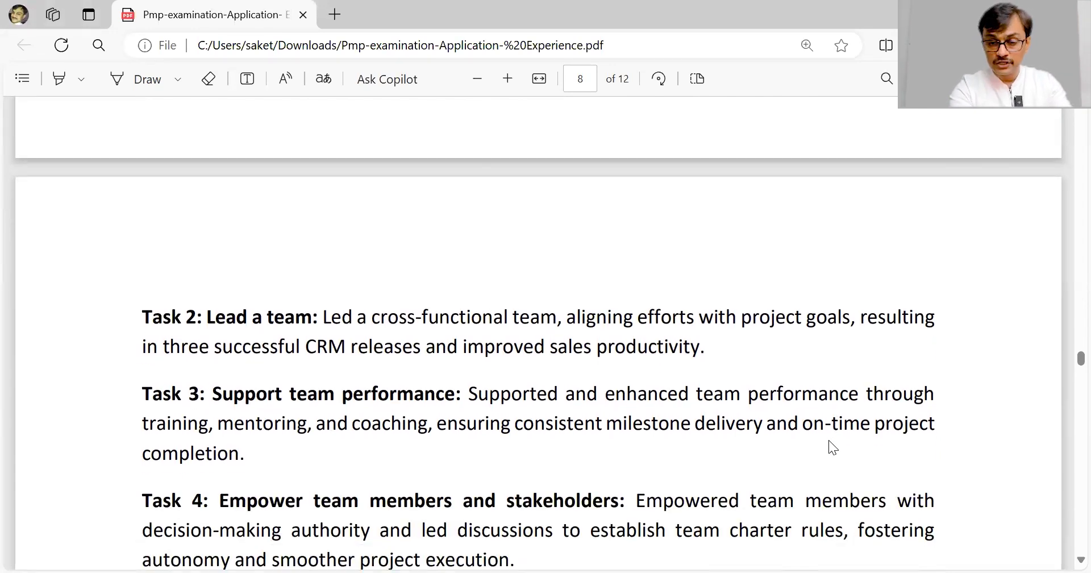
pyautogui.scroll(-5, 828, 448)
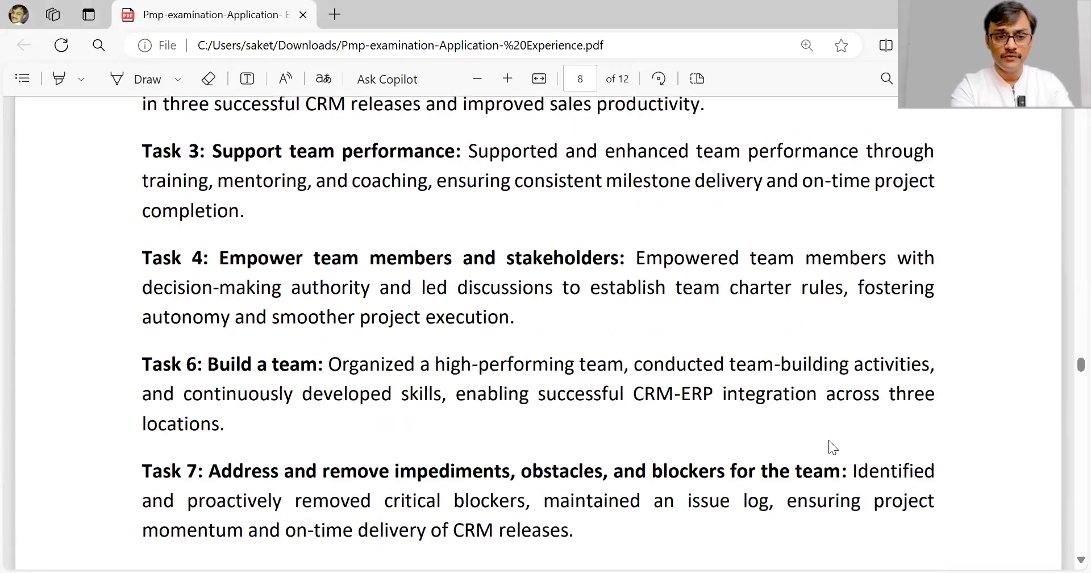
pyautogui.scroll(-1, 830, 441)
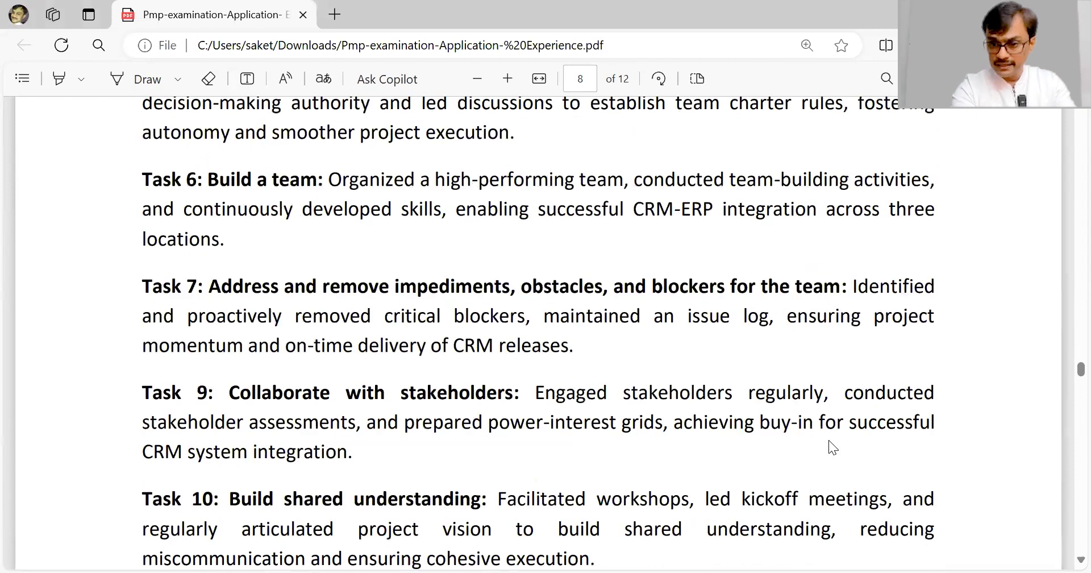
pyautogui.scroll(-2, 828, 440)
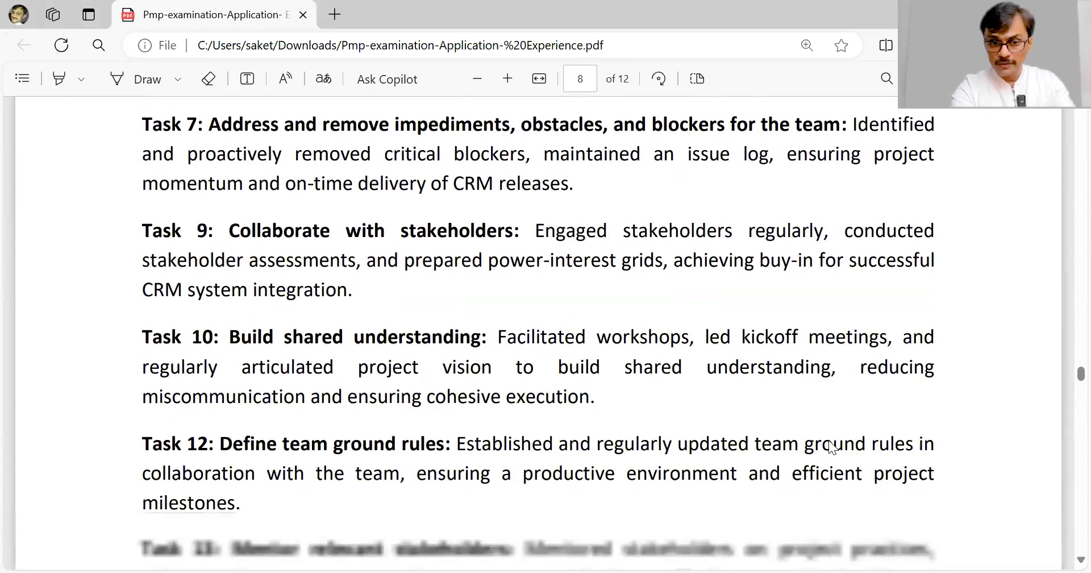
pyautogui.scroll(-4, 828, 440)
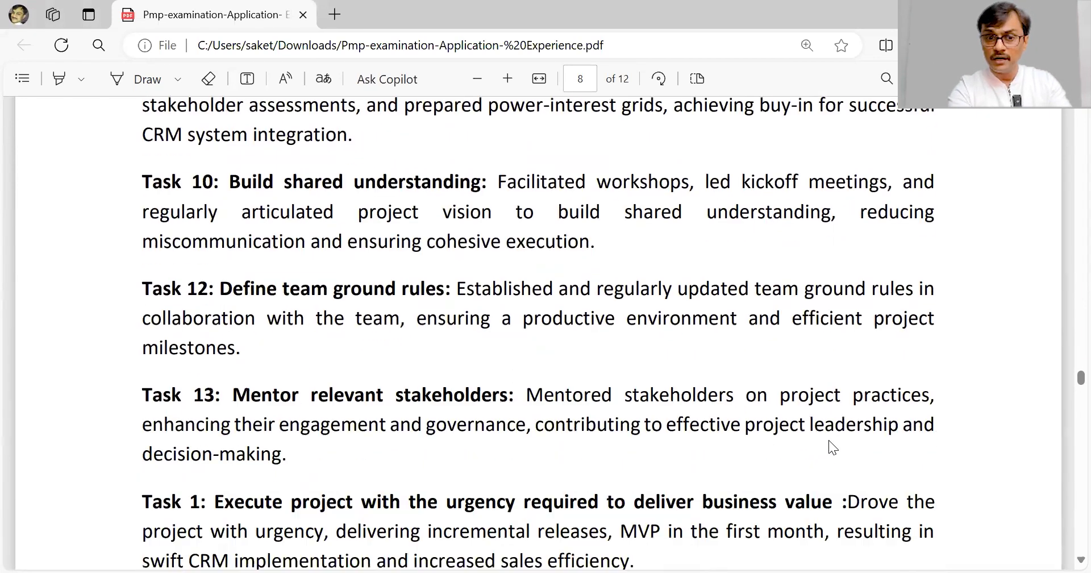
# Read the CRM example's Process and Business Environment task statements, through Task 4: Support organizational change.
pyautogui.scroll(-7, 828, 441)
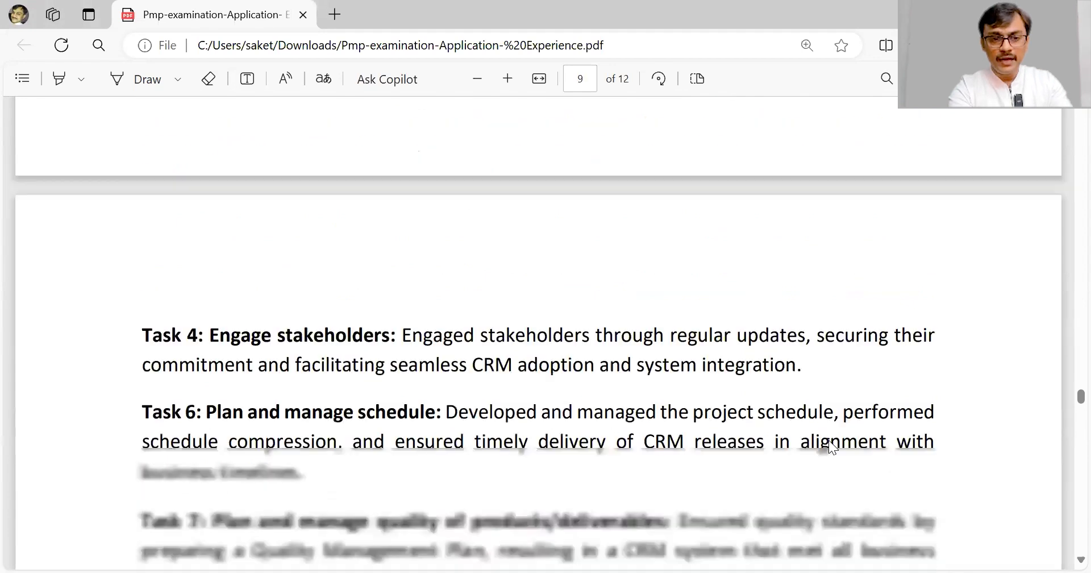
pyautogui.scroll(-5, 829, 440)
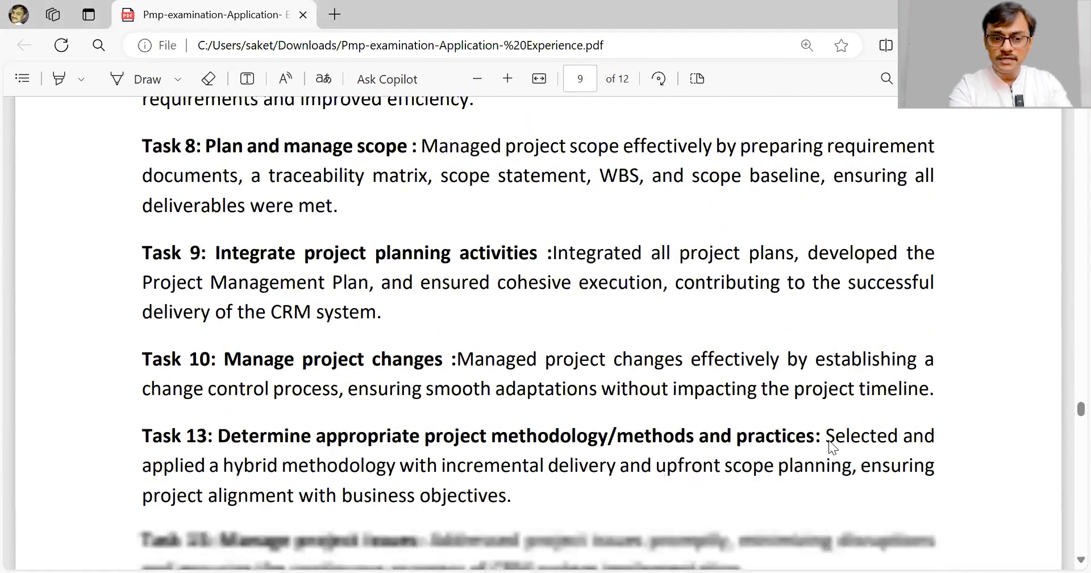
pyautogui.scroll(-1, 829, 440)
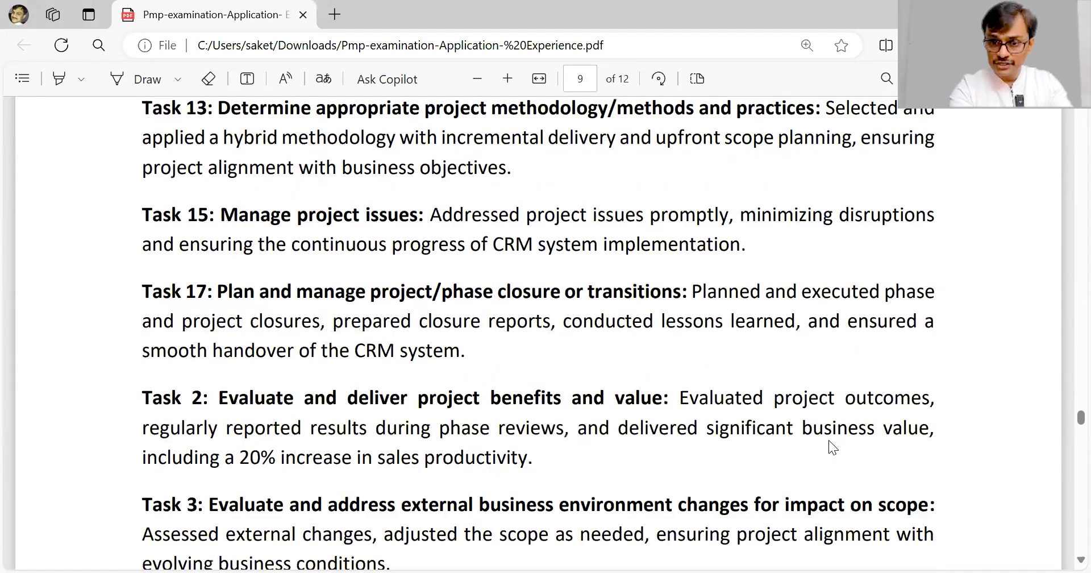
pyautogui.scroll(-2, 829, 441)
pyautogui.scroll(-2, 828, 440)
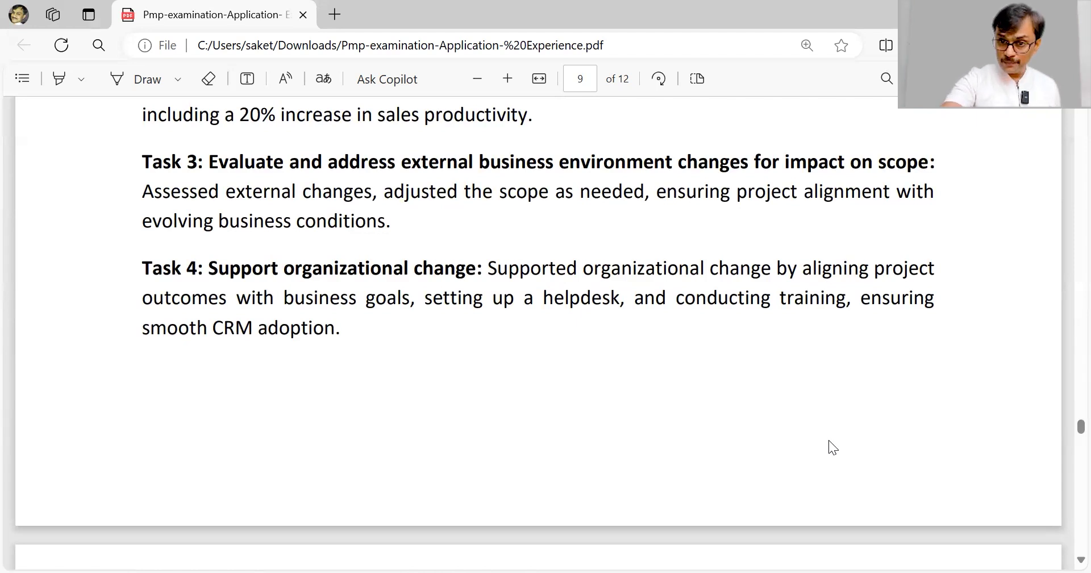
pyautogui.scroll(-5, 830, 443)
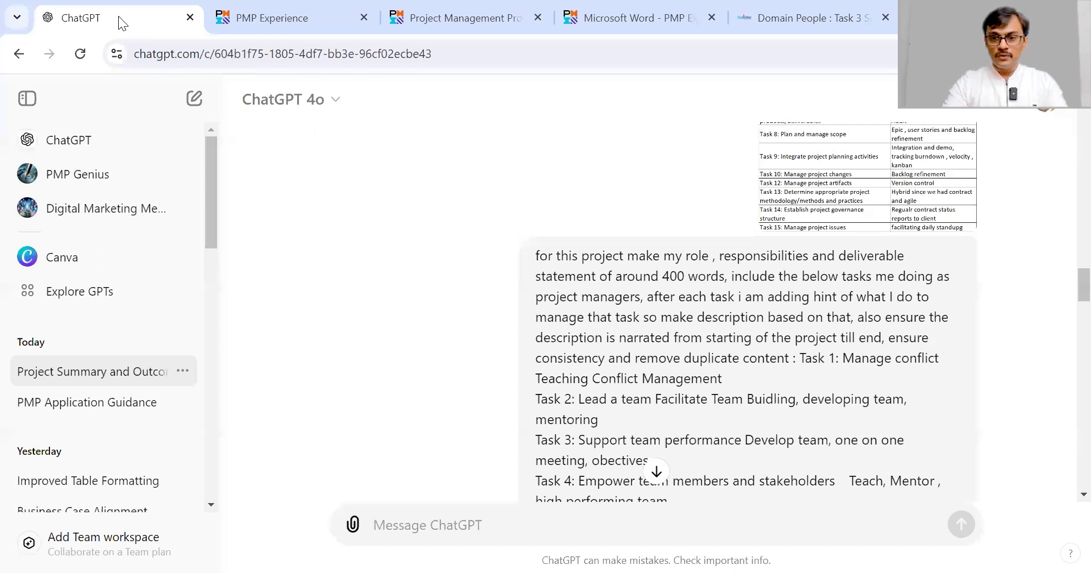
# In the ChatGPT conversation, review the online store's objective, description and outcome, plus the 400-word role and responsibilities prompt with task hints.
pyautogui.scroll(10, 1064, 256)
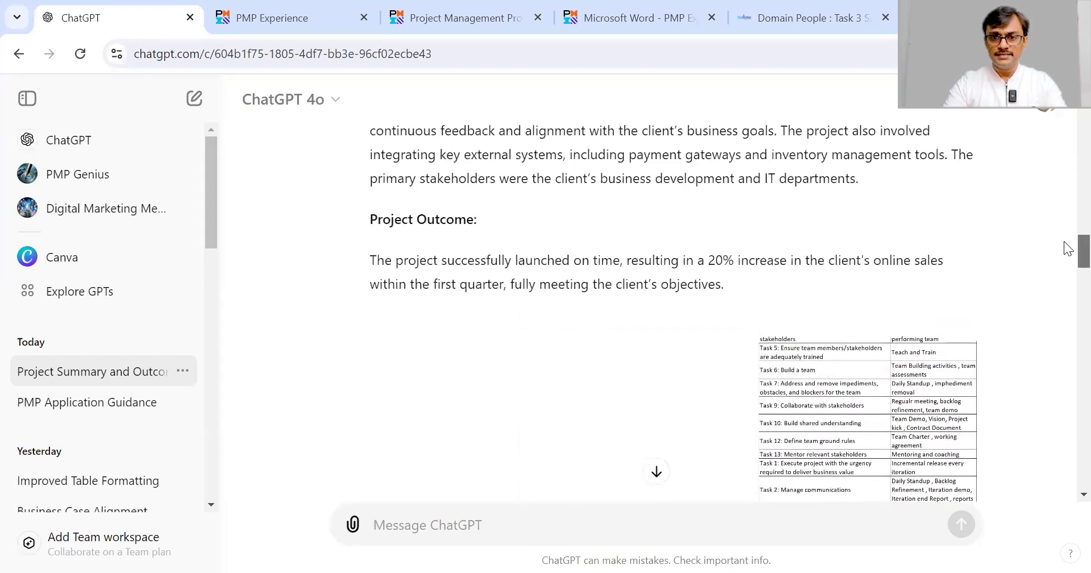
pyautogui.scroll(-8, 1064, 229)
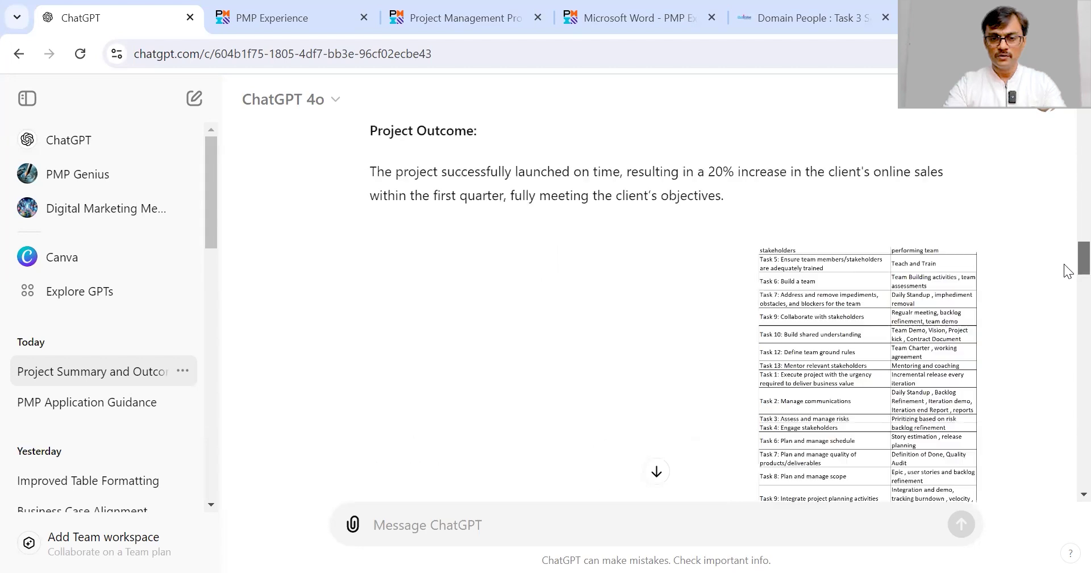
pyautogui.scroll(10, 1067, 281)
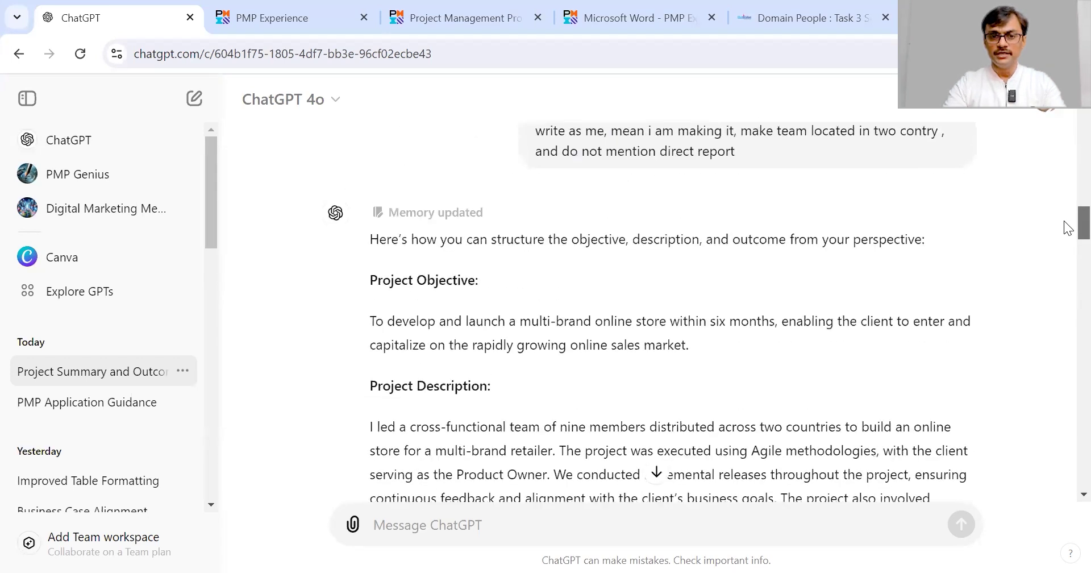
pyautogui.scroll(-1, 1064, 221)
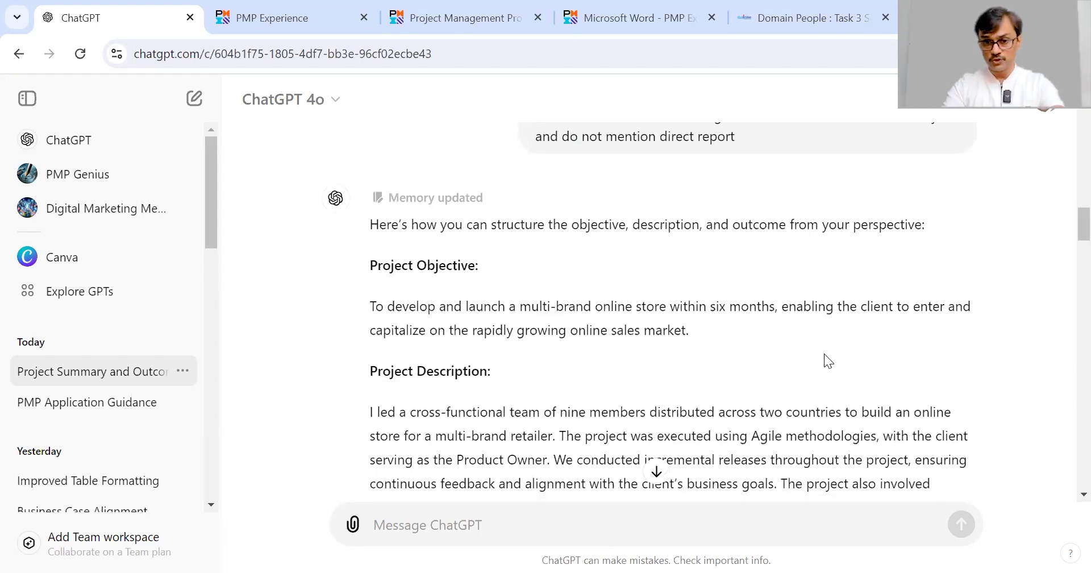
pyautogui.scroll(-1, 1068, 249)
pyautogui.scroll(-10, 1067, 250)
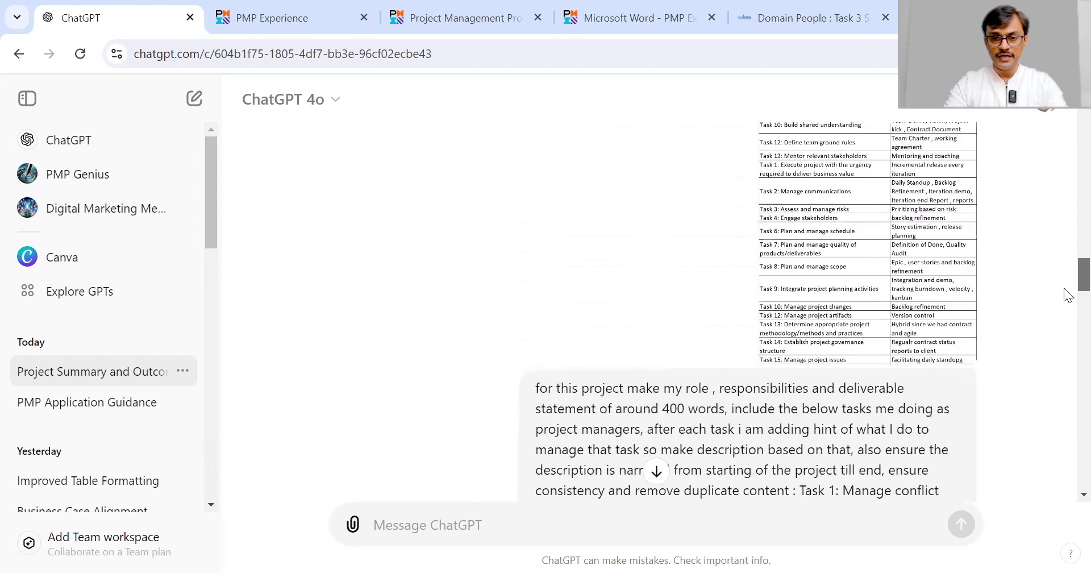
pyautogui.scroll(-2, 1067, 295)
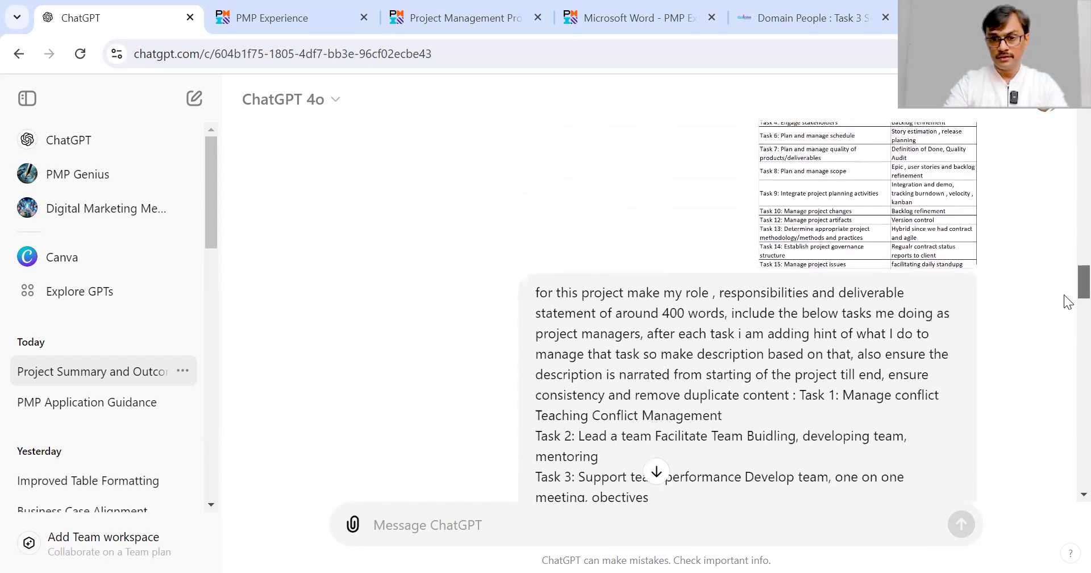
pyautogui.scroll(-3, 1068, 299)
pyautogui.scroll(3, 1068, 299)
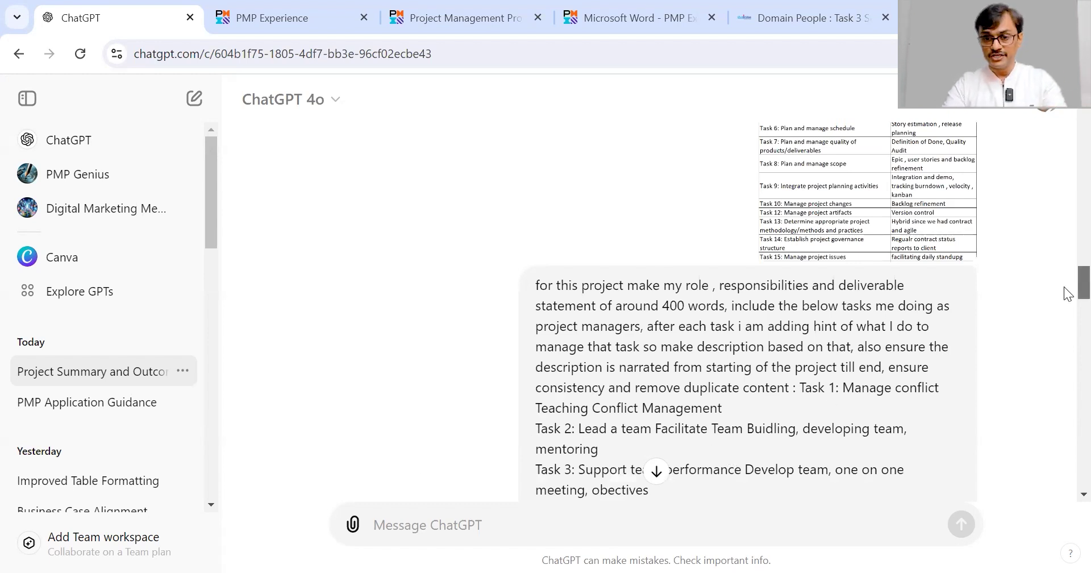
# Read the generated role, responsibilities and deliverables narrative for the multi-brand online store, from team building to project closure.
pyautogui.scroll(-10, 1065, 319)
pyautogui.scroll(-10, 1065, 347)
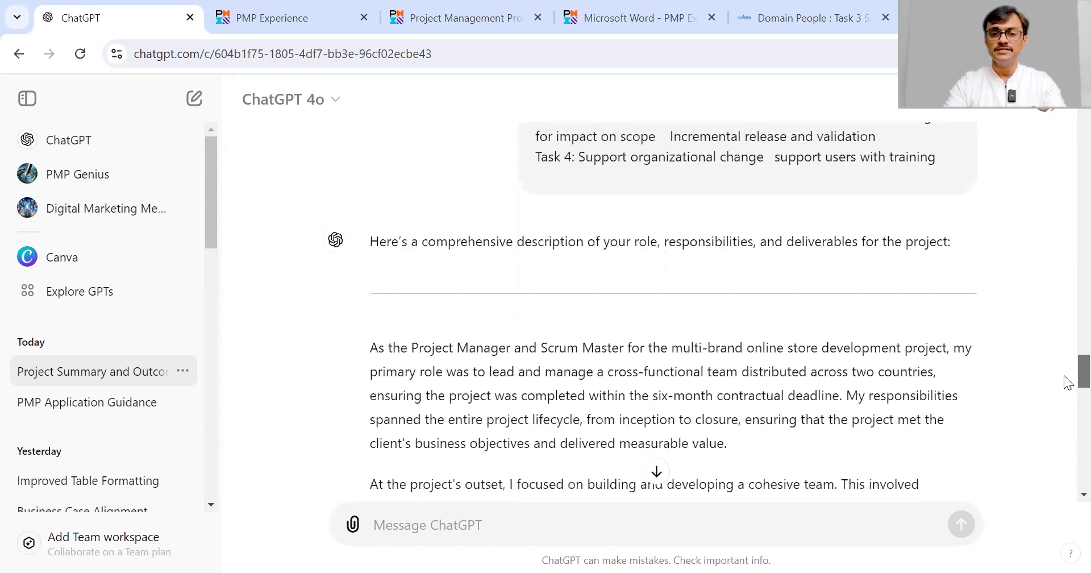
pyautogui.scroll(-10, 1068, 400)
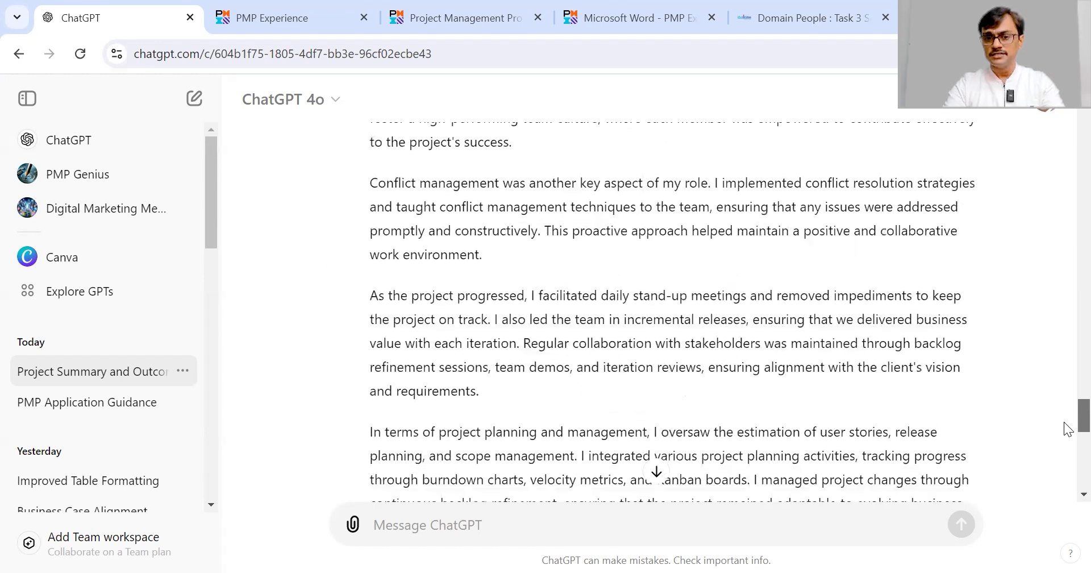
pyautogui.scroll(-6, 1067, 454)
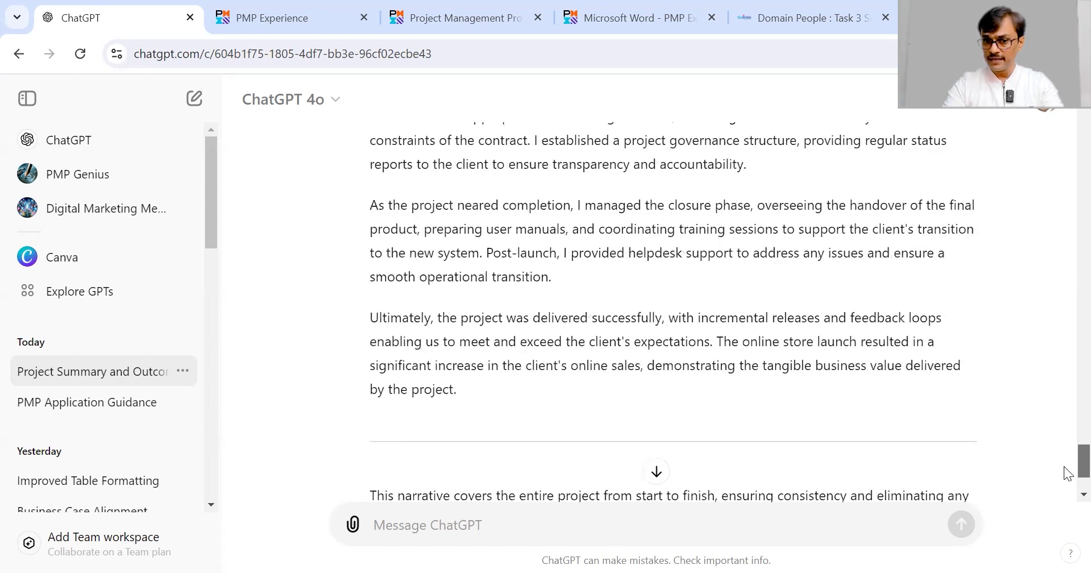
pyautogui.scroll(3, 1067, 471)
pyautogui.moveTo(1064, 456); pyautogui.dragTo(1064, 456)
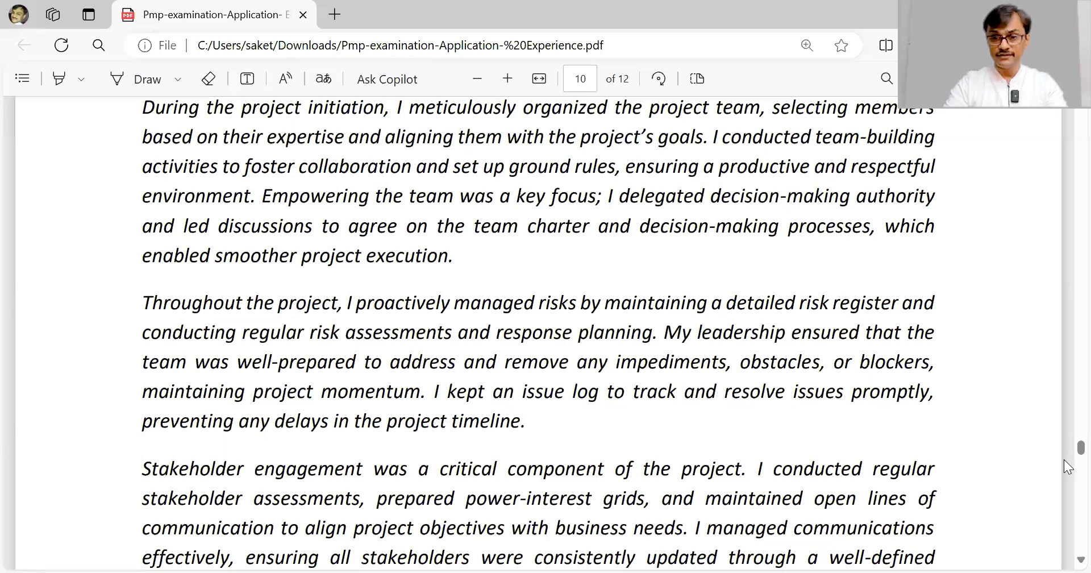
# Back in the PDF guide, read the CRM example's narrative and the Multi Brand Online Store example's objective, description, outcome and responsibilities.
pyautogui.scroll(-6, 1063, 459)
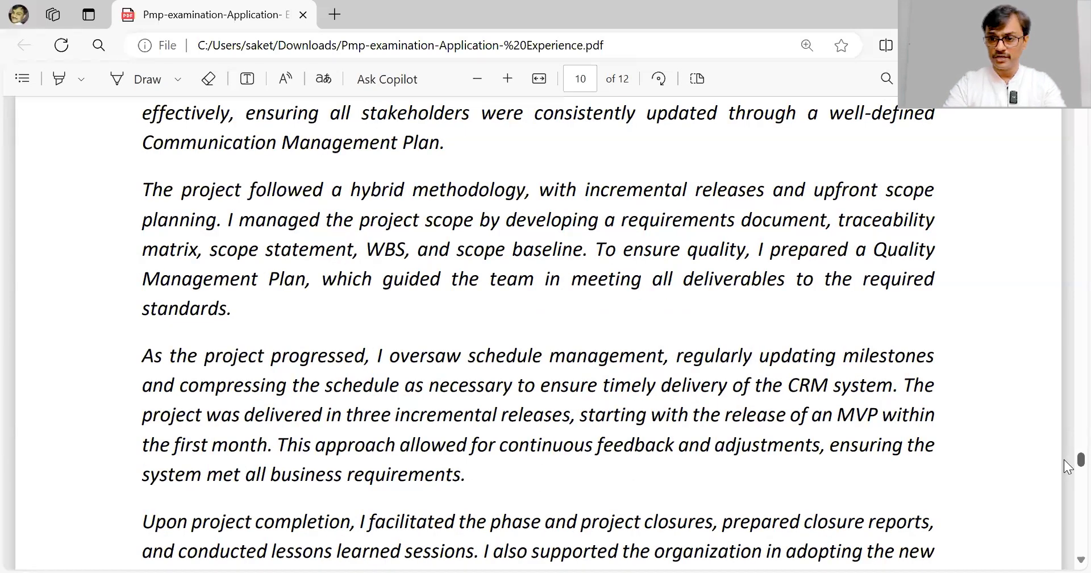
pyautogui.scroll(-12, 1064, 492)
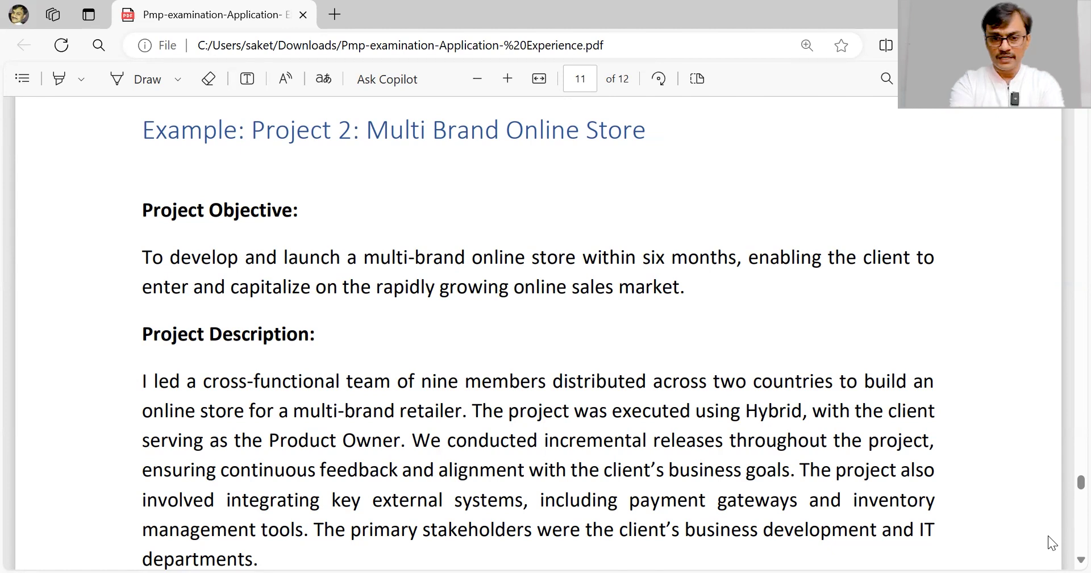
pyautogui.scroll(-2, 1048, 535)
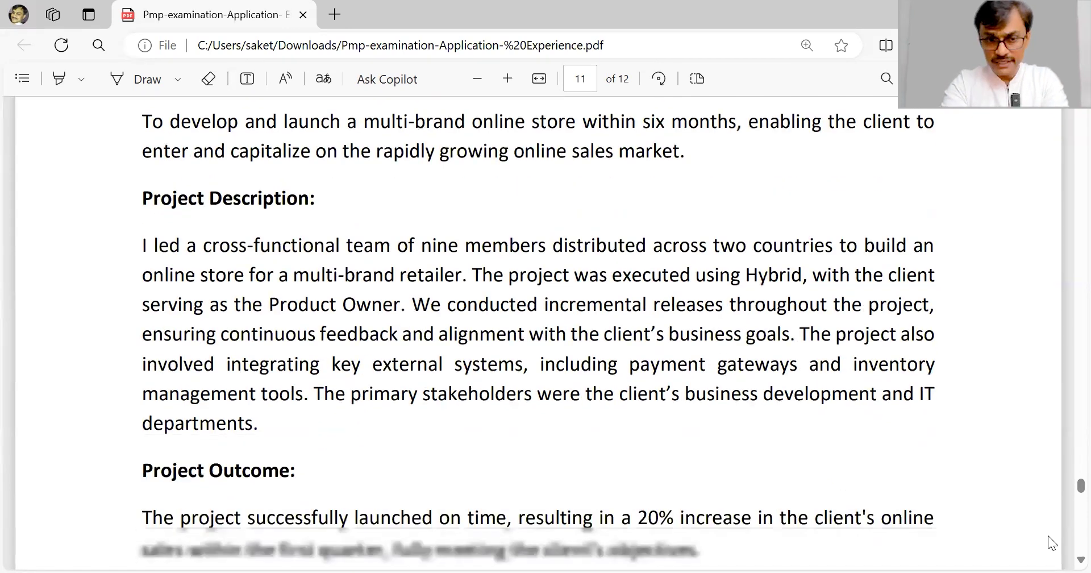
pyautogui.scroll(-8, 1047, 536)
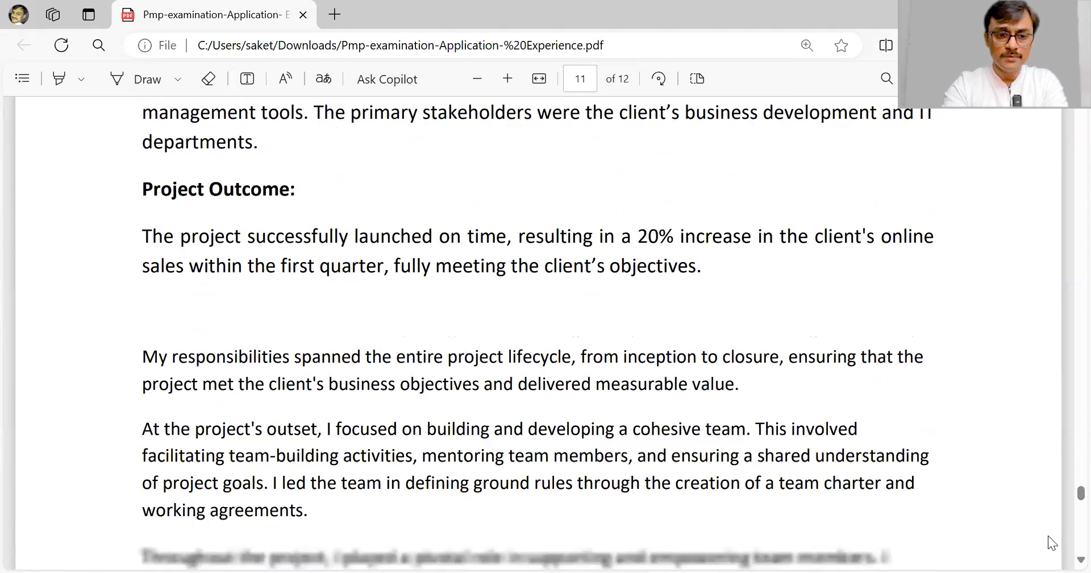
pyautogui.scroll(-3, 1048, 542)
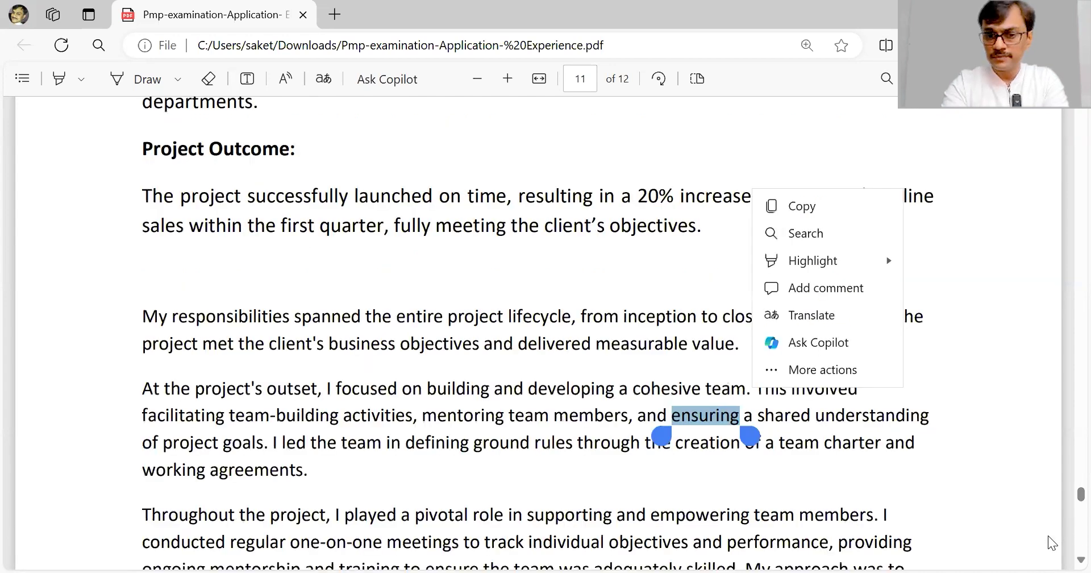
pyautogui.click(1047, 535)
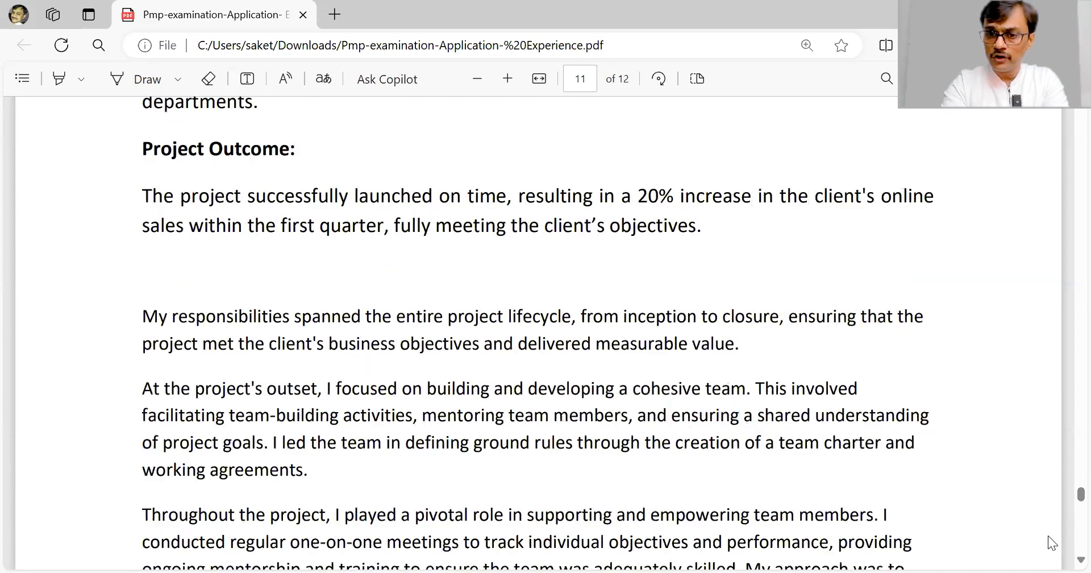
pyautogui.scroll(-1, 1047, 535)
pyautogui.scroll(9, 1048, 535)
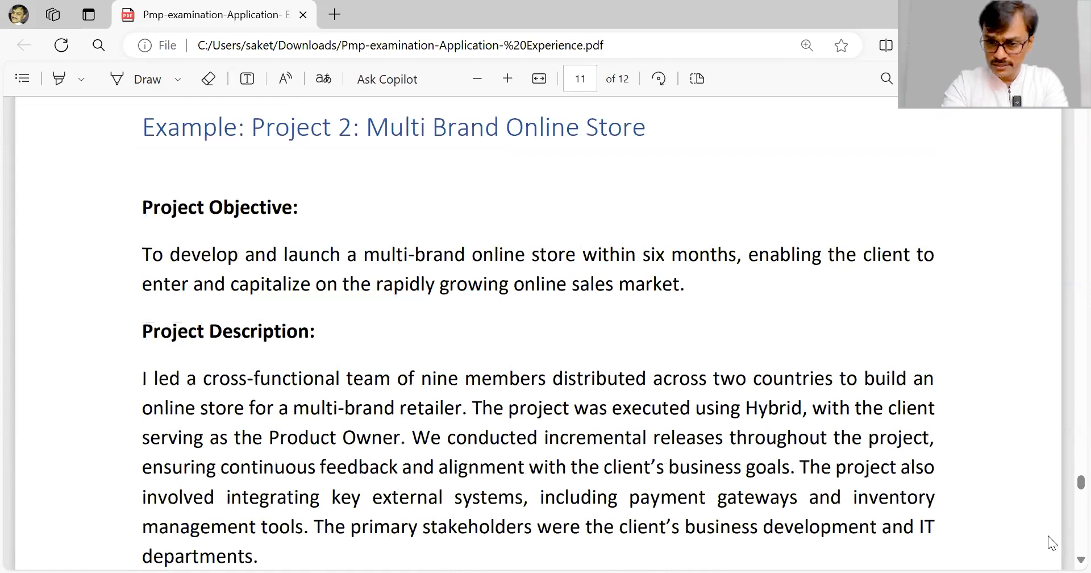
pyautogui.scroll(1, 1048, 536)
pyautogui.scroll(-1, 1048, 535)
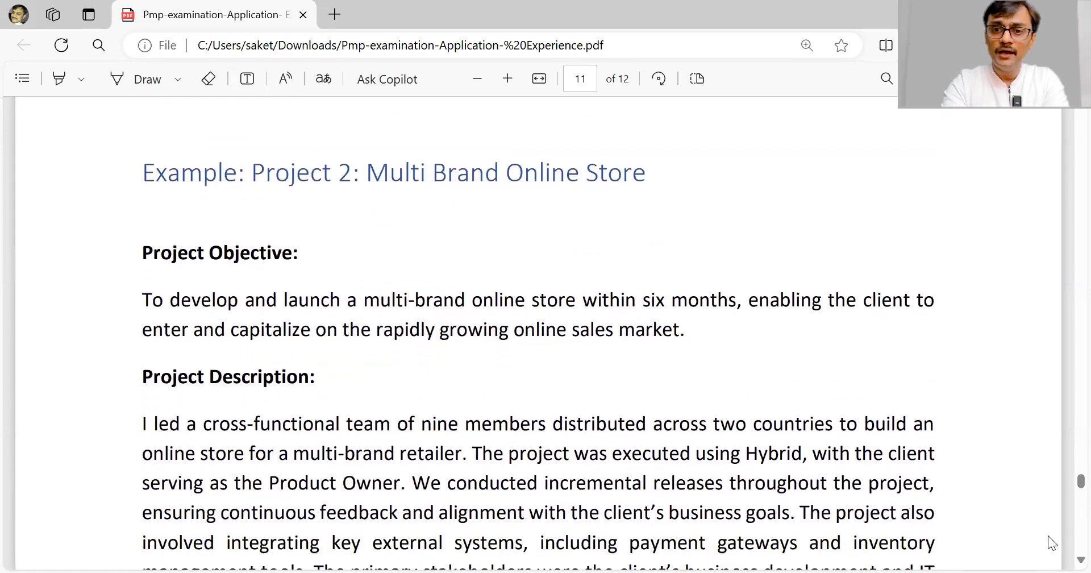
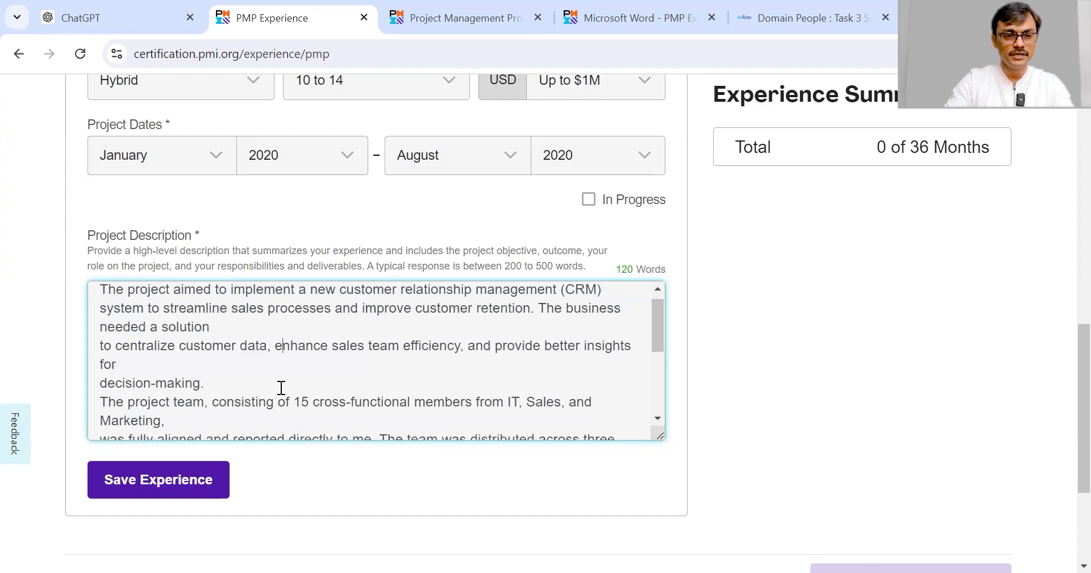
# In the CRM project description, join the broken lines of the objective paragraph and add a blank line after "decision-making.".
pyautogui.press('BackSpace')
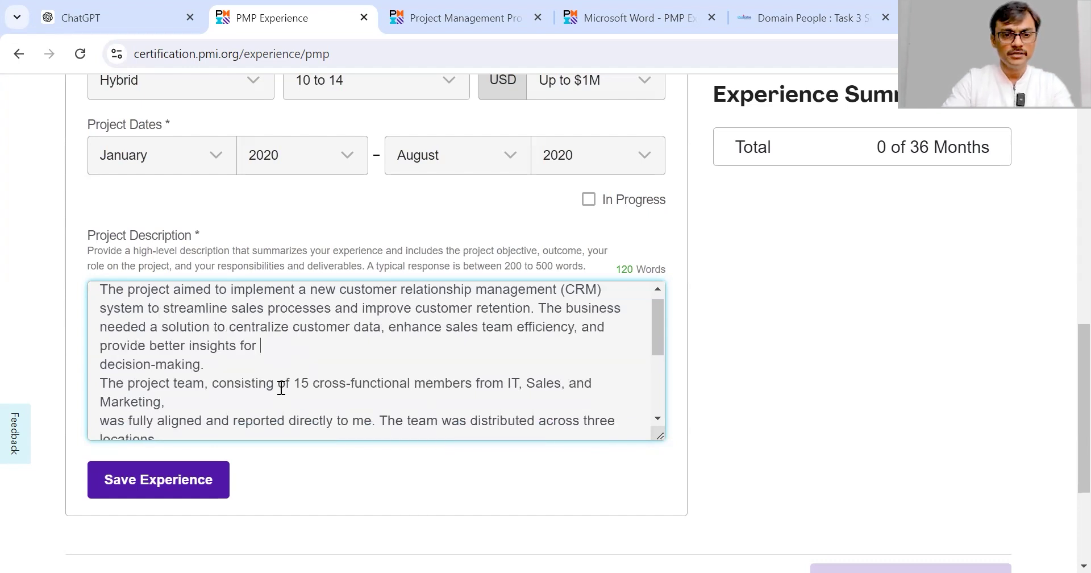
pyautogui.press('BackSpace')
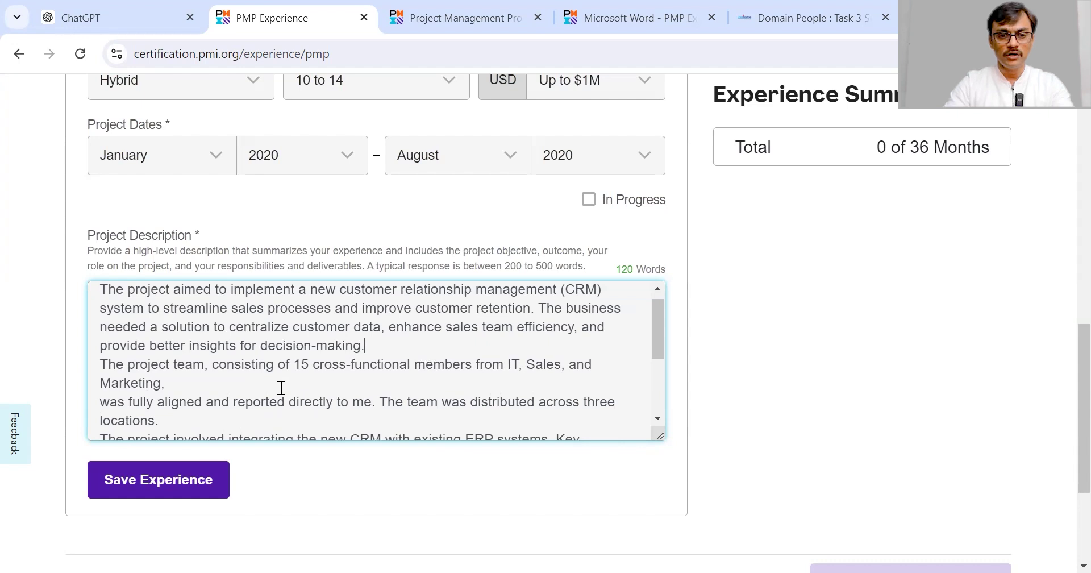
pyautogui.press('Return')
pyautogui.press('Up')
pyautogui.press('Up')
pyautogui.press('Up')
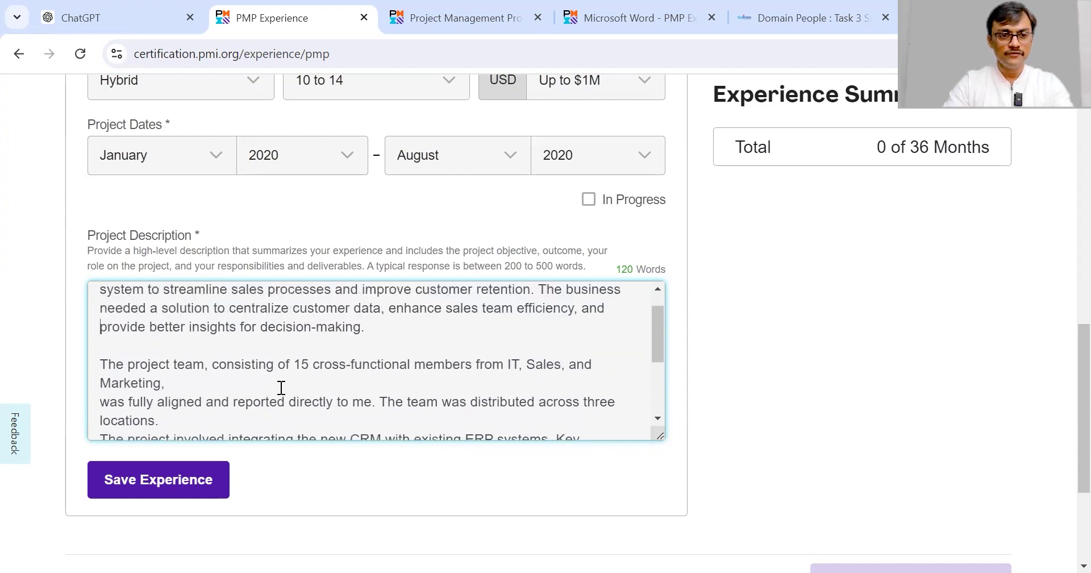
# Join the broken lines about the project team, ERP integration, stakeholders and three incremental releases into one continuous paragraph.
pyautogui.press('BackSpace')
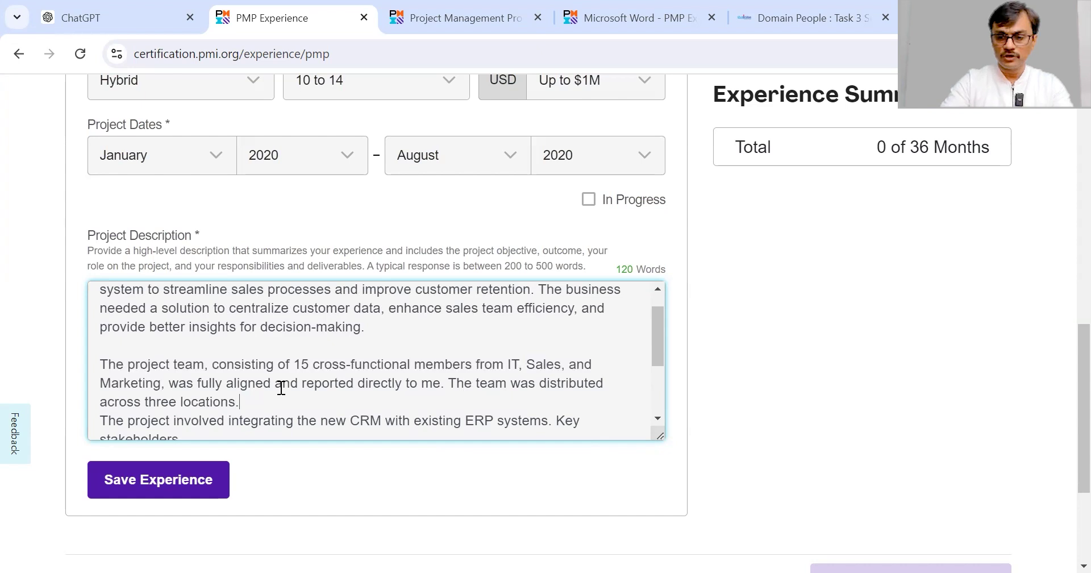
pyautogui.press('BackSpace')
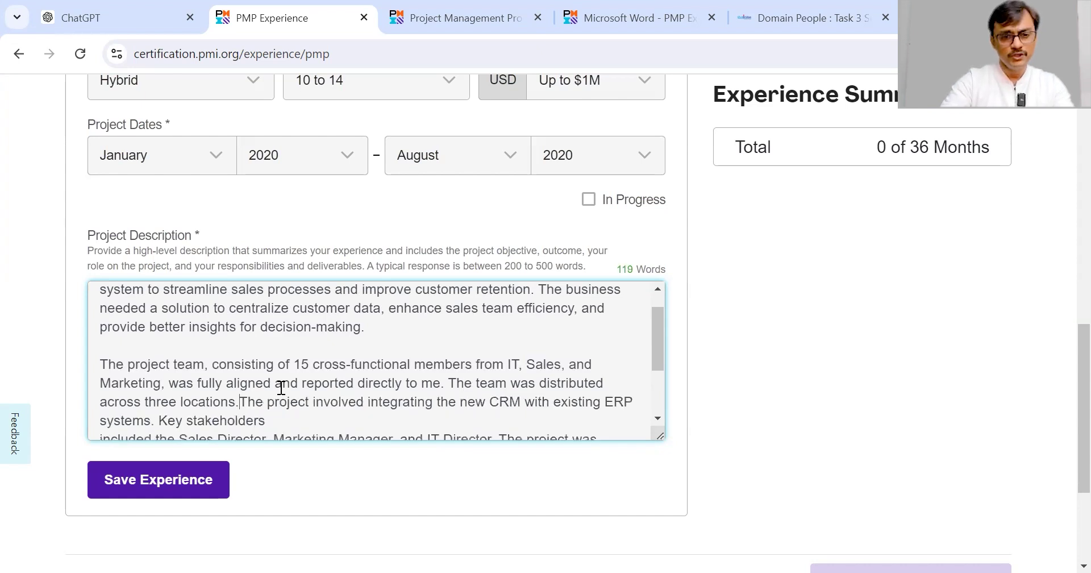
pyautogui.press('Down')
pyautogui.press('Down')
pyautogui.press('Down')
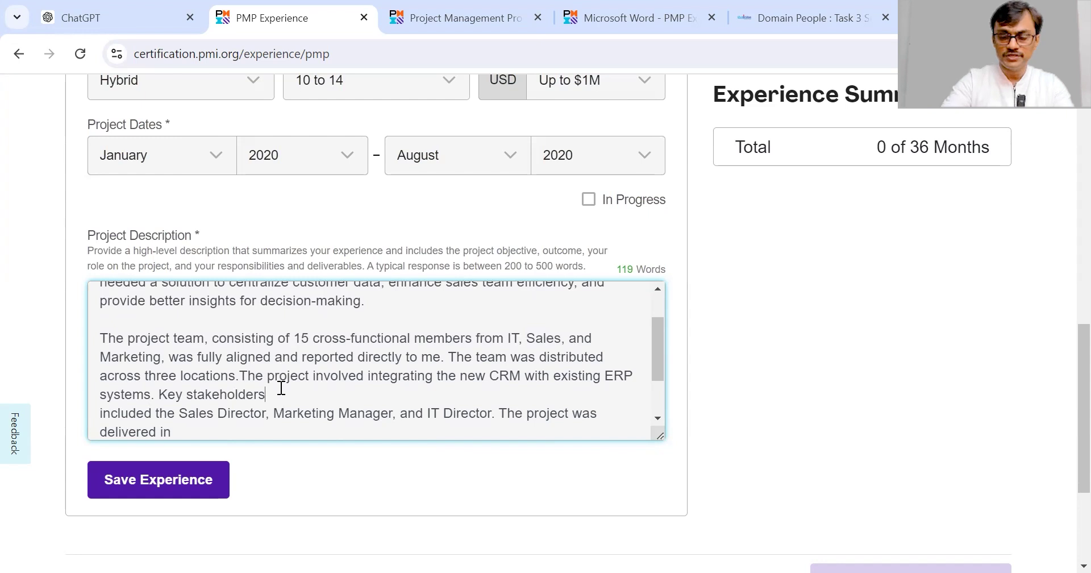
pyautogui.press('Delete')
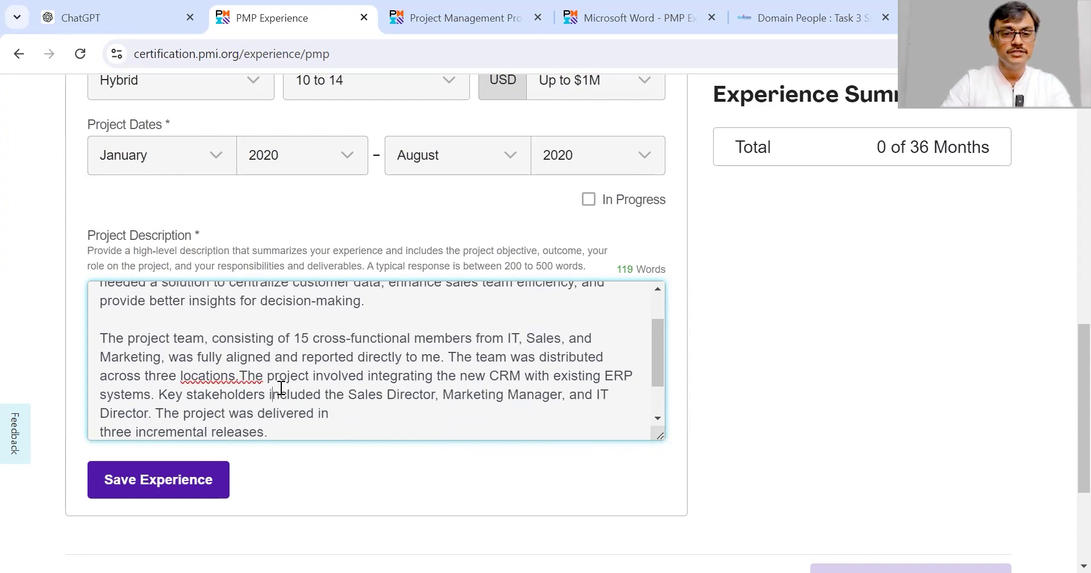
pyautogui.press('Down')
pyautogui.press('Down')
pyautogui.press('Down')
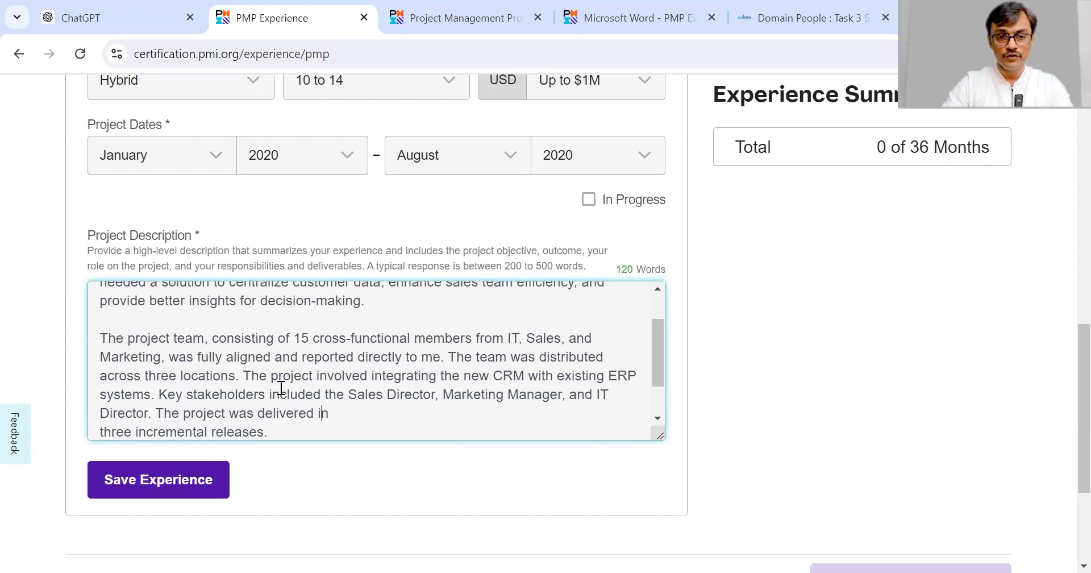
pyautogui.press('BackSpace')
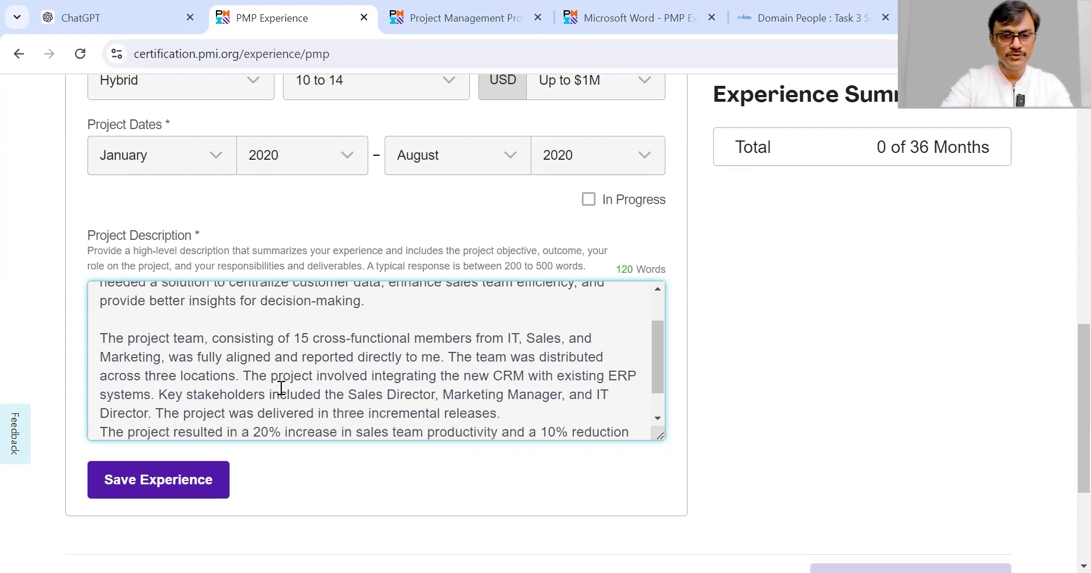
# Set the outcome paragraph apart with a blank line above it and join its two broken lines.
pyautogui.press('Down')
pyautogui.press('Down')
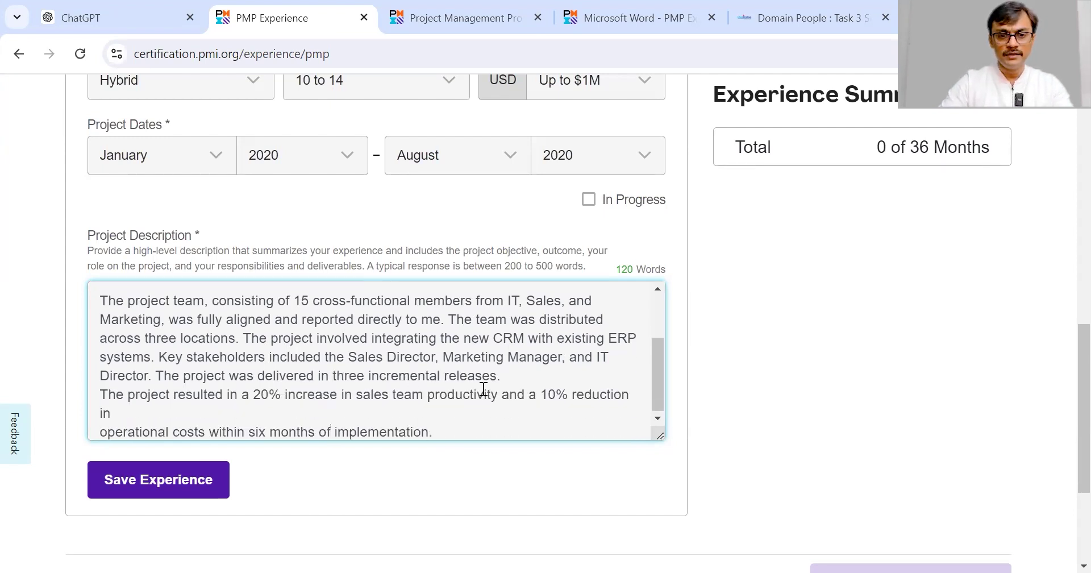
pyautogui.press('Return')
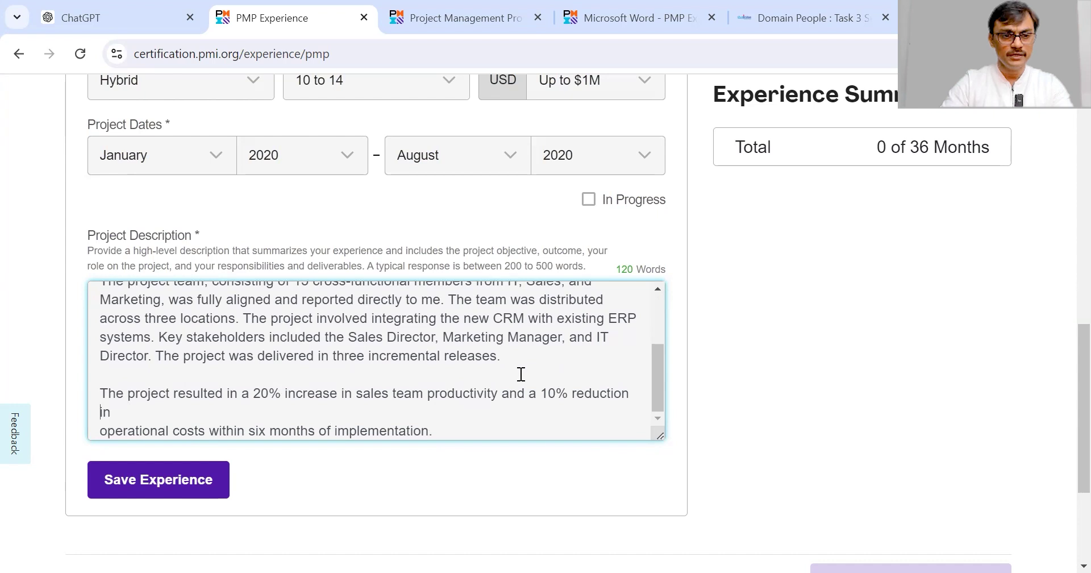
pyautogui.press('BackSpace')
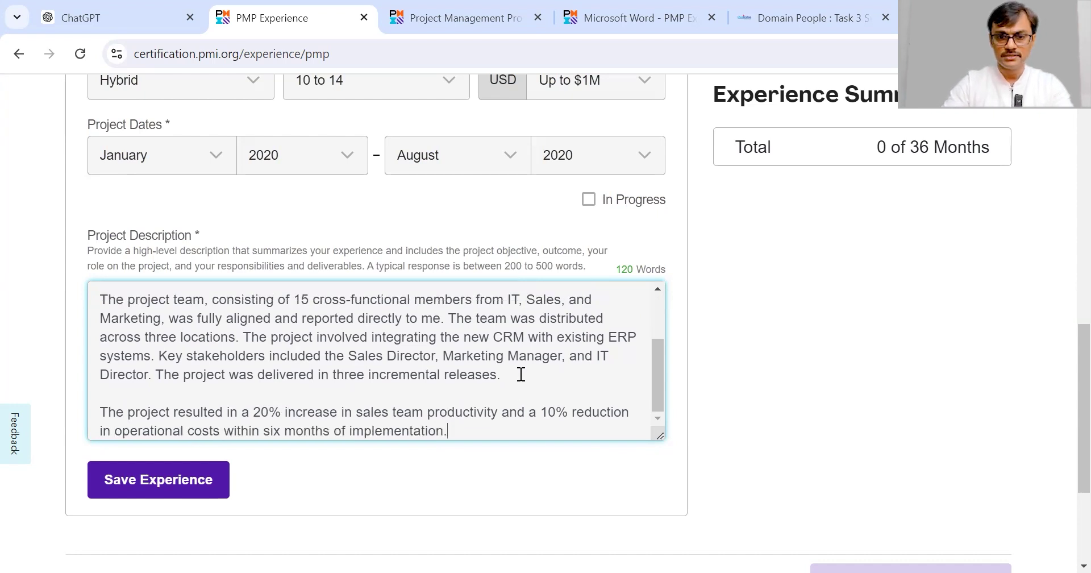
# Paste the copied CRM role narrative below the outcome paragraph, leaving a blank line between them.
pyautogui.press('Return')
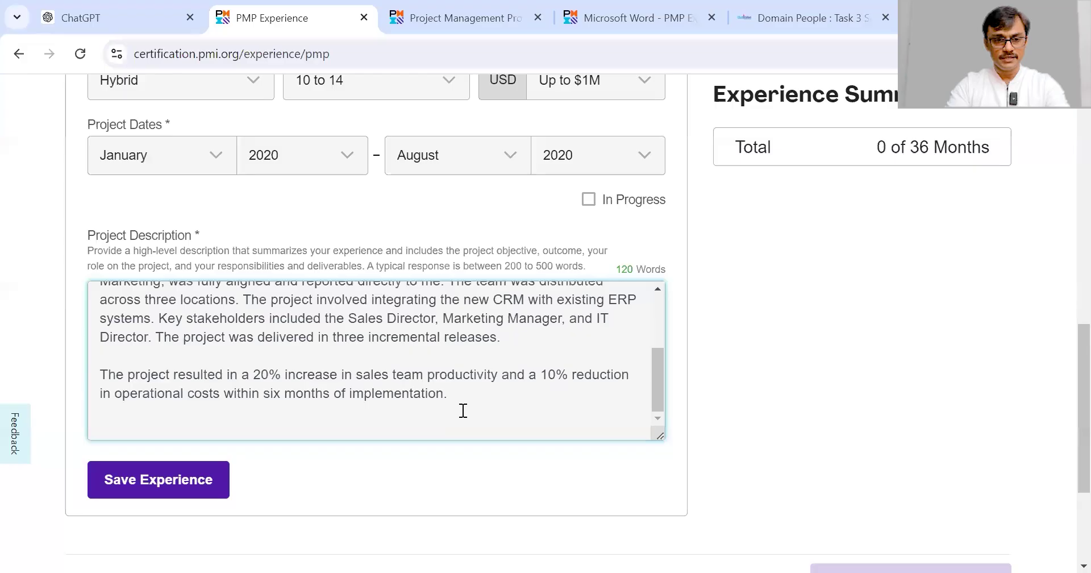
pyautogui.press('Return')
pyautogui.hotkey('ctrl', 'v')
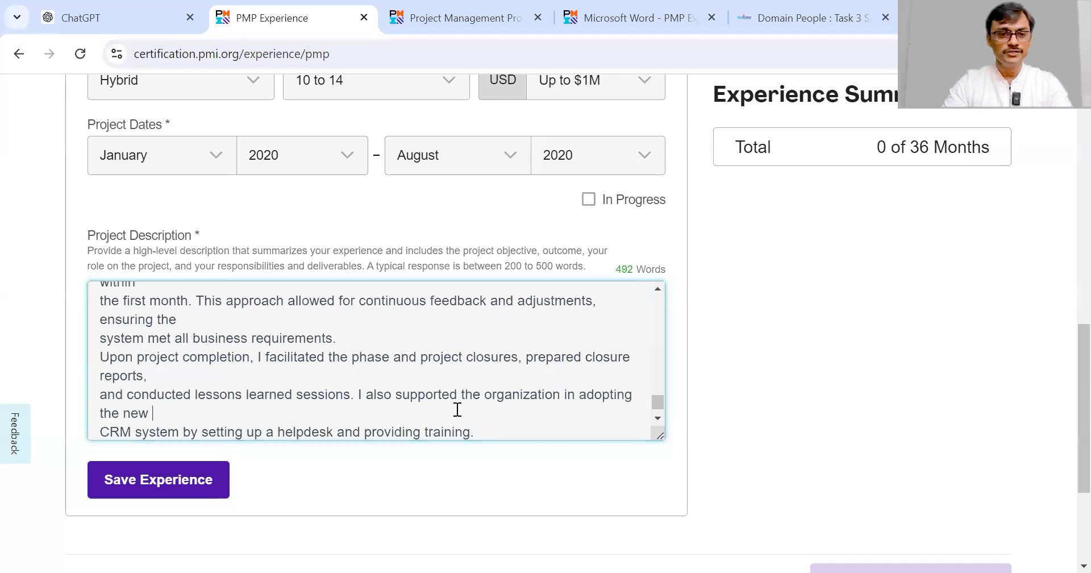
pyautogui.scroll(10, 457, 410)
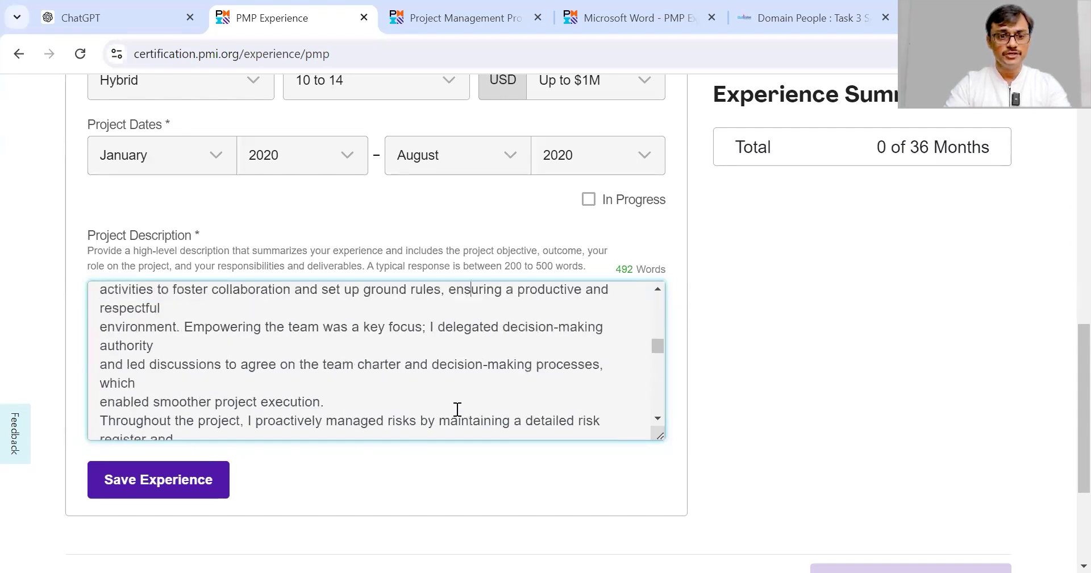
pyautogui.scroll(10, 458, 409)
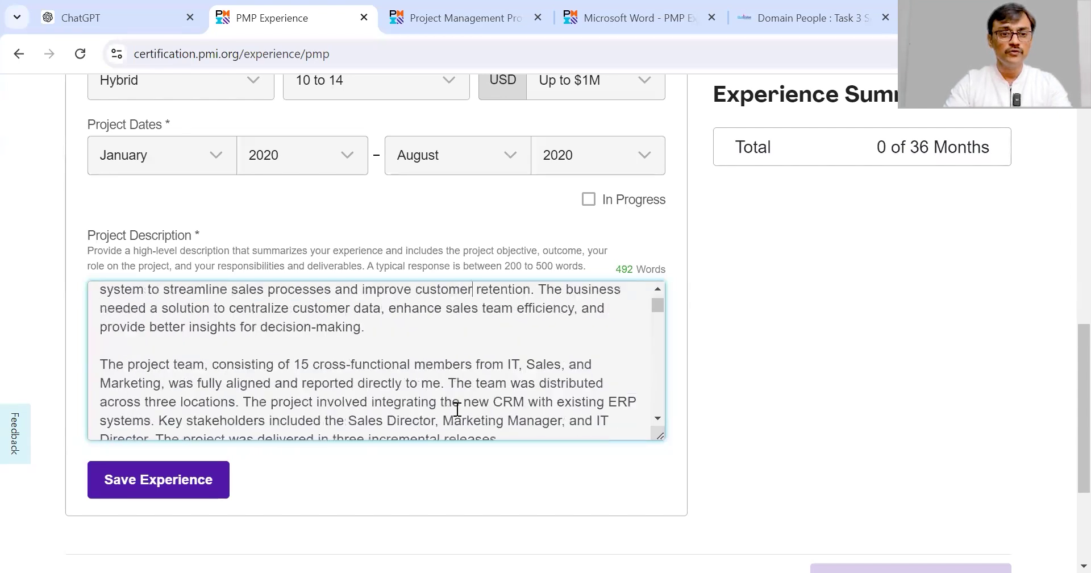
# Join the broken lines of the kickoff meeting passage and run it on into the "To ensure a cohesive approach" sentence.
pyautogui.scroll(-3, 458, 409)
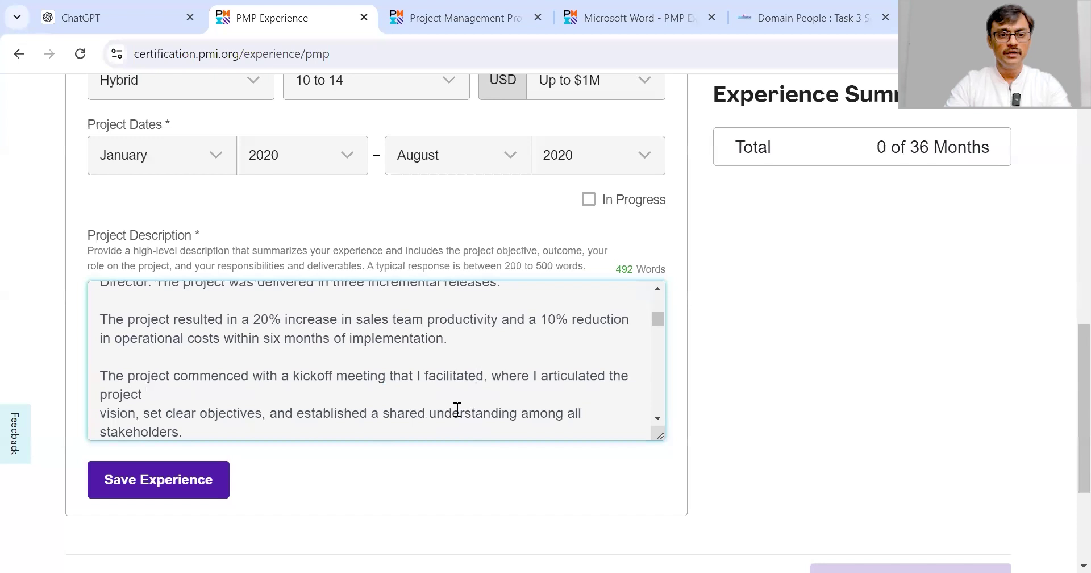
pyautogui.press('BackSpace')
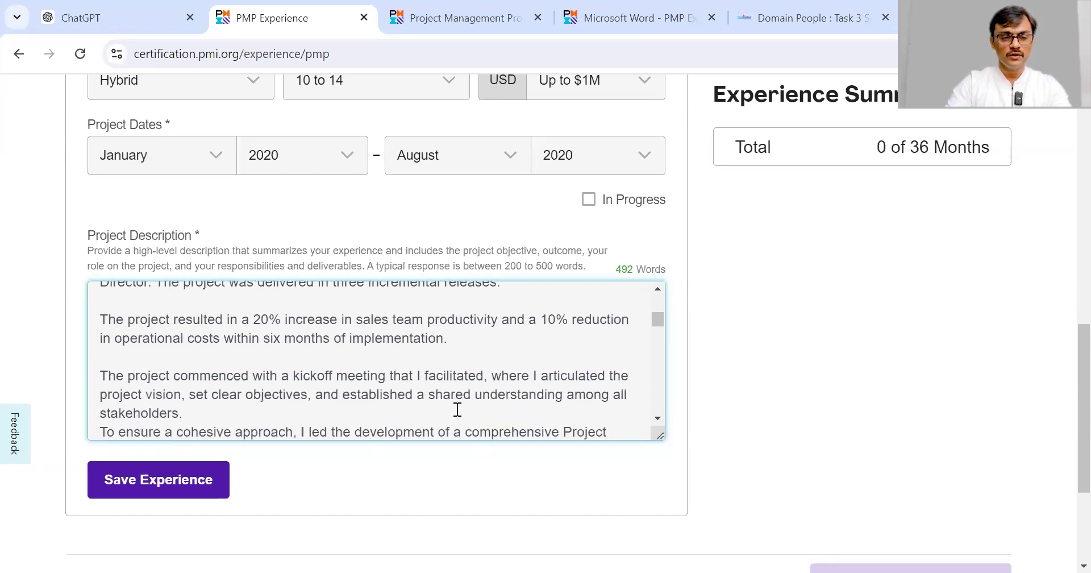
pyautogui.press('Delete')
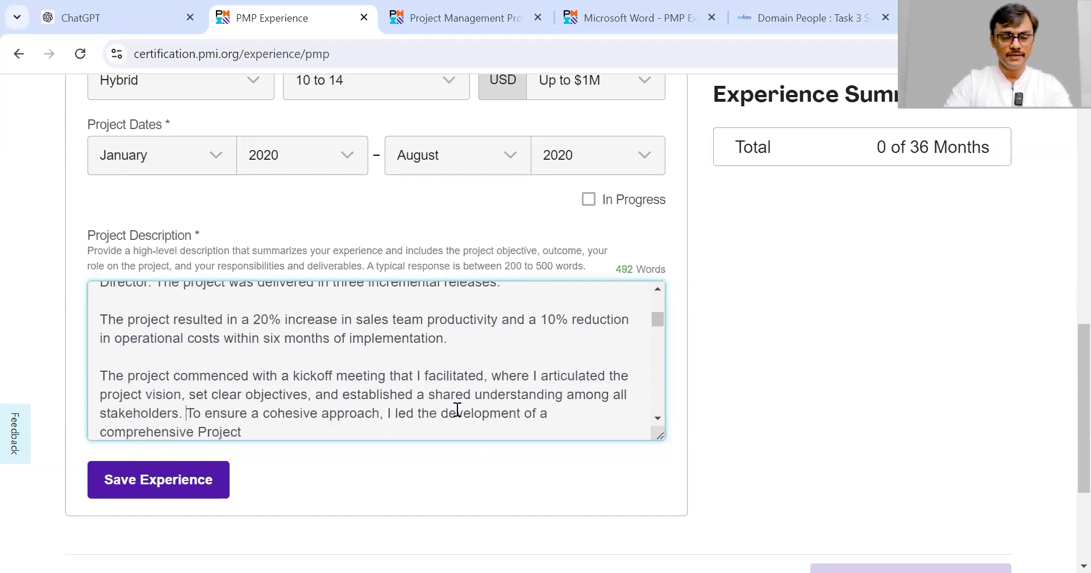
# Add the heading "Role, Responsibility and Deliverables" above the kickoff paragraph, with a blank line beneath it and its spelling corrected.
pyautogui.press('Return')
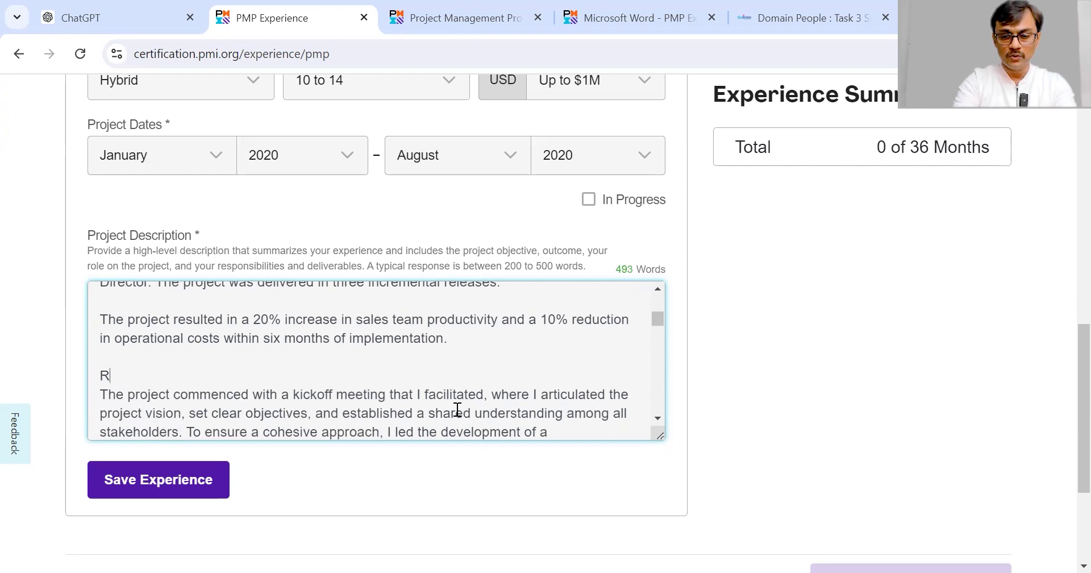
pyautogui.write('Role, Rep')
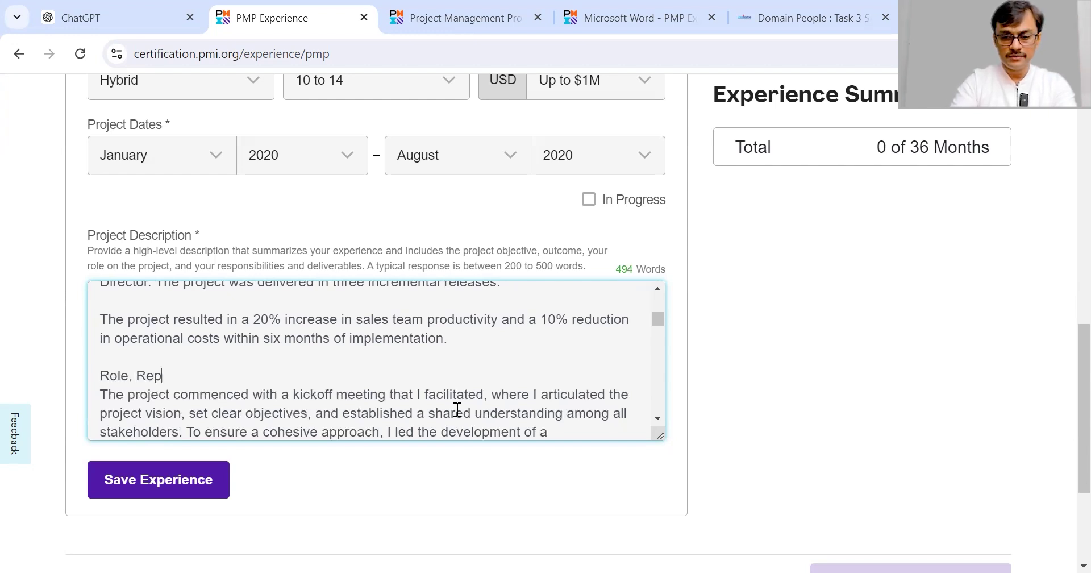
pyautogui.write('osibility and Deliverables')
pyautogui.press('Return')
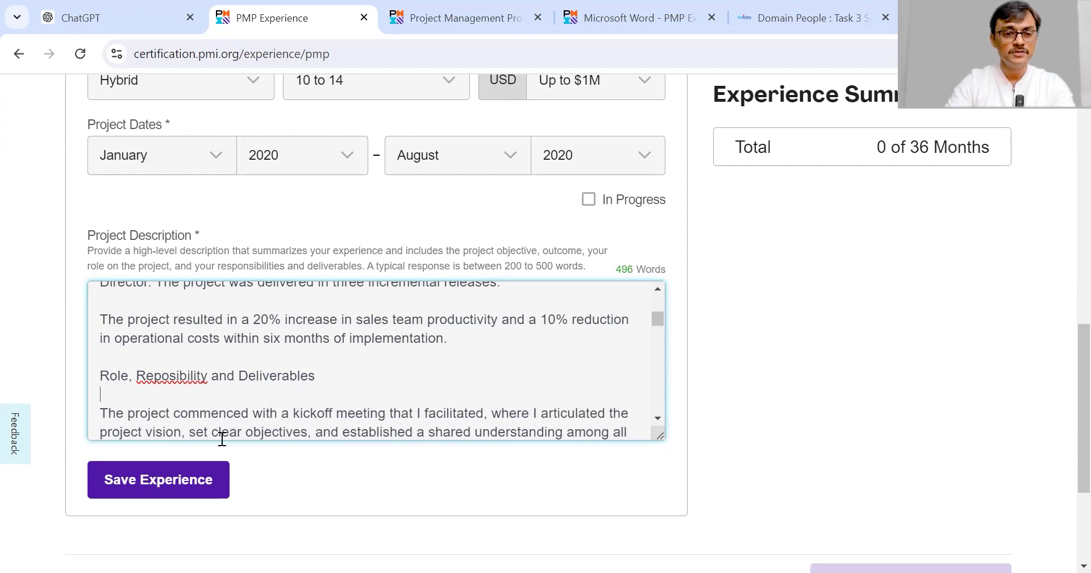
pyautogui.rightClick(178, 376)
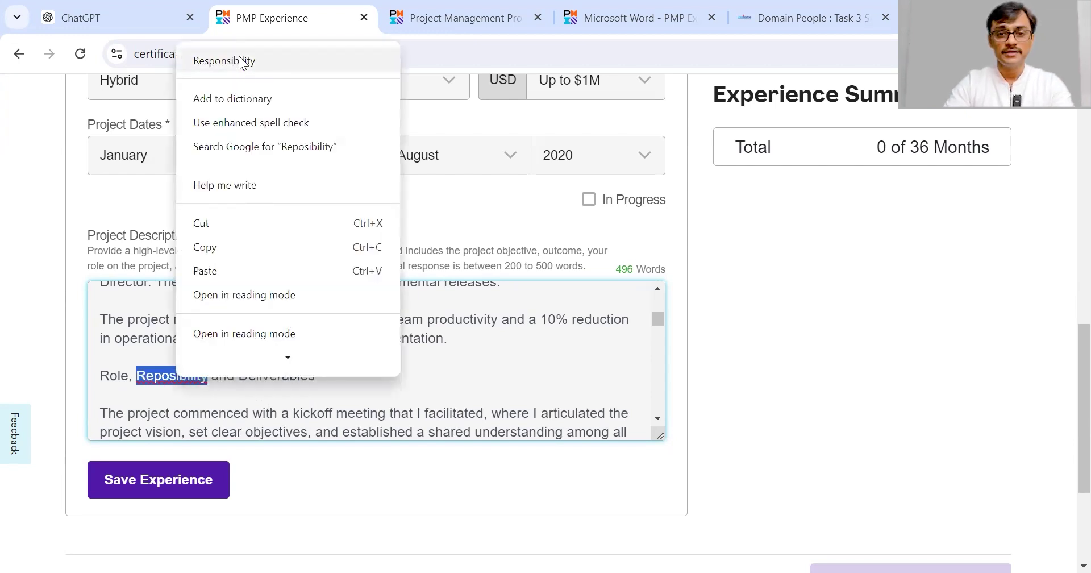
pyautogui.click(241, 61)
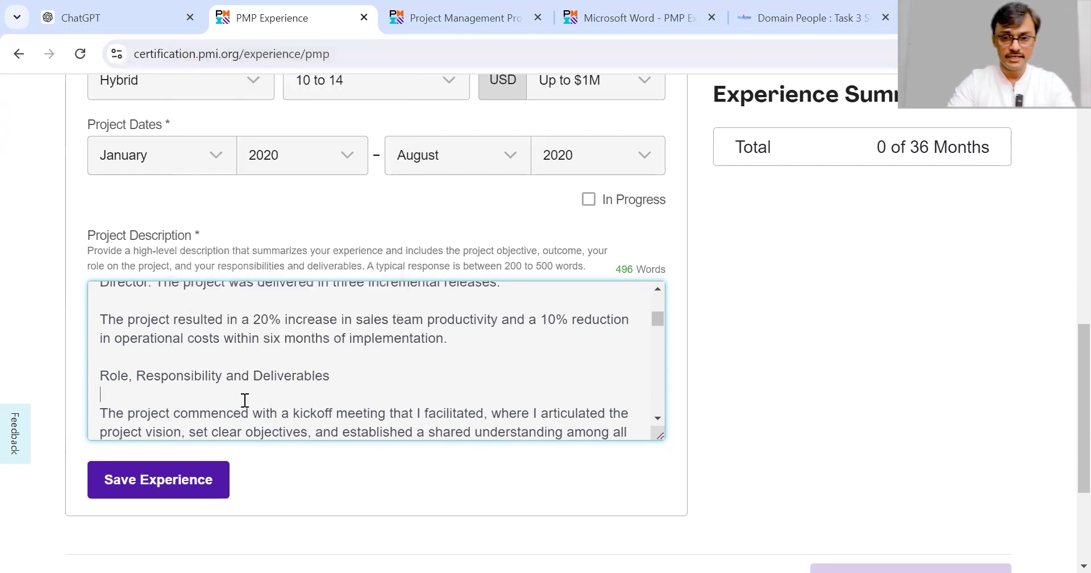
# Join the broken lines of the Project Management Plan sentence through "communication management strategies.".
pyautogui.press('Down')
pyautogui.press('Down')
pyautogui.press('Down')
pyautogui.press('Down')
pyautogui.press('Down')
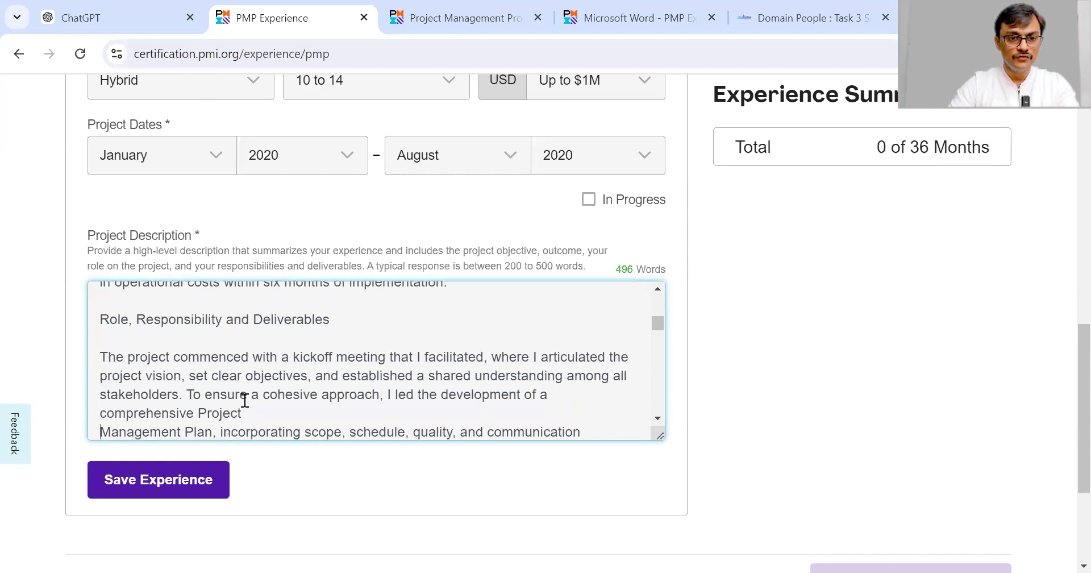
pyautogui.press('Delete')
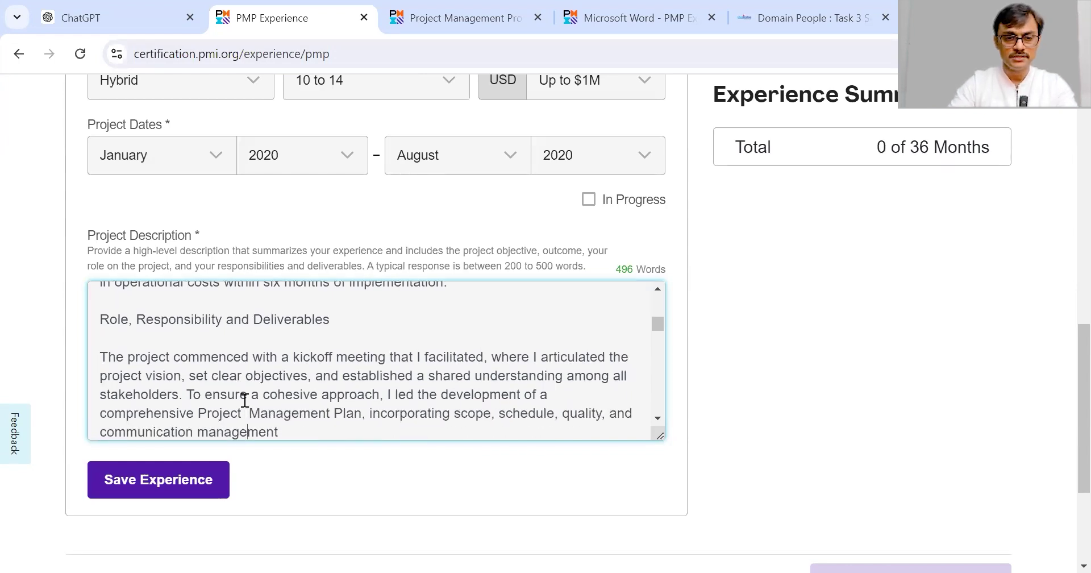
pyautogui.scroll(-1, 245, 400)
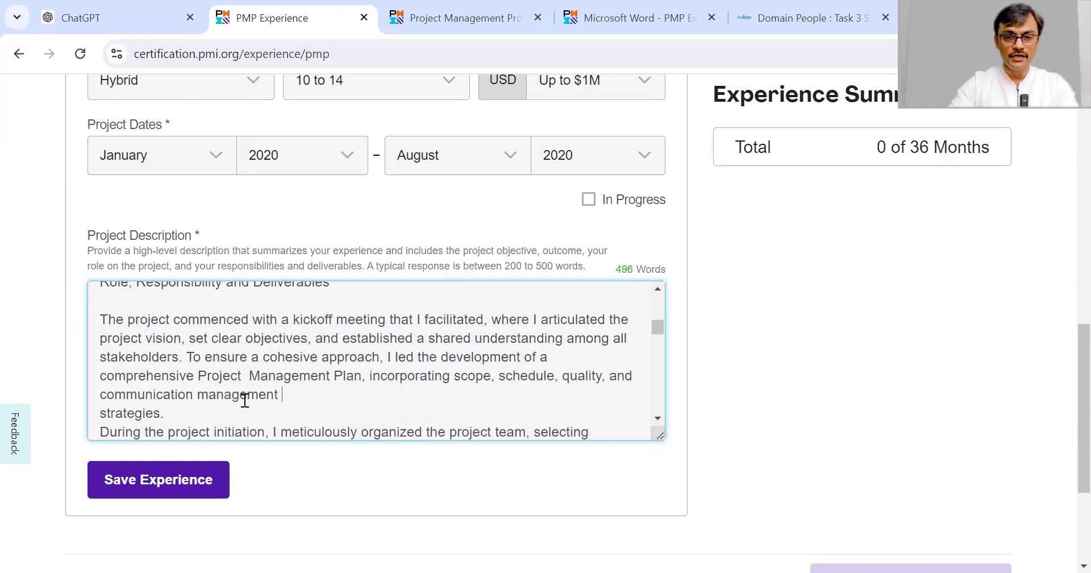
pyautogui.press('Delete')
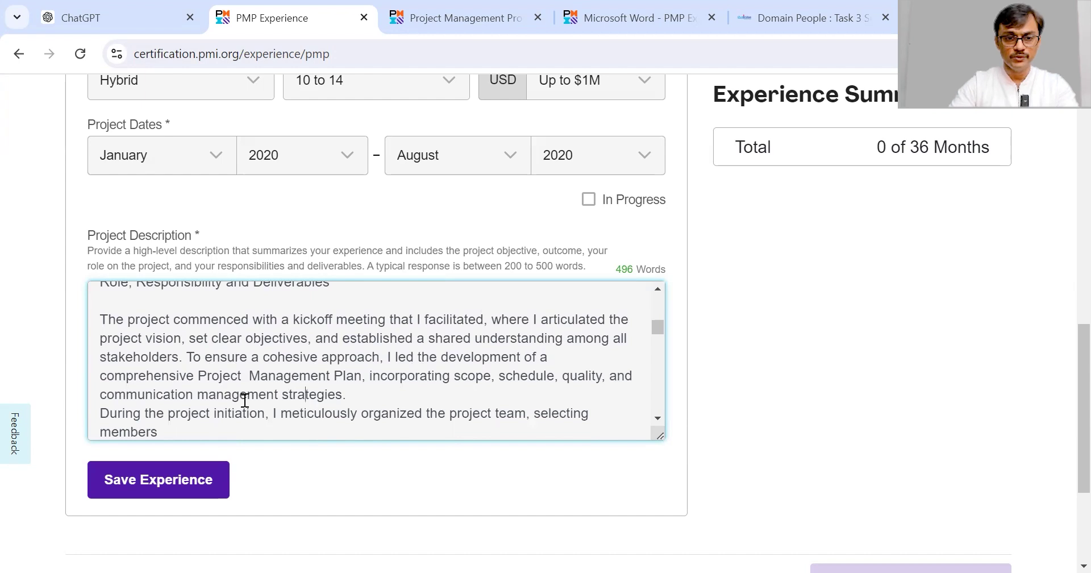
# Go through the rest of the pasted role narrative, down to the closing sentence about helpdesk and training.
pyautogui.press('Down')
pyautogui.press('Down')
pyautogui.press('Down')
pyautogui.press('Down')
pyautogui.press('Down')
pyautogui.press('Down')
pyautogui.press('Down')
pyautogui.press('Down')
pyautogui.press('Down')
pyautogui.press('Down')
pyautogui.press('Down')
pyautogui.press('Down')
pyautogui.press('Down')
pyautogui.press('Down')
pyautogui.press('Down')
pyautogui.press('Down')
pyautogui.press('Down')
pyautogui.press('Down')
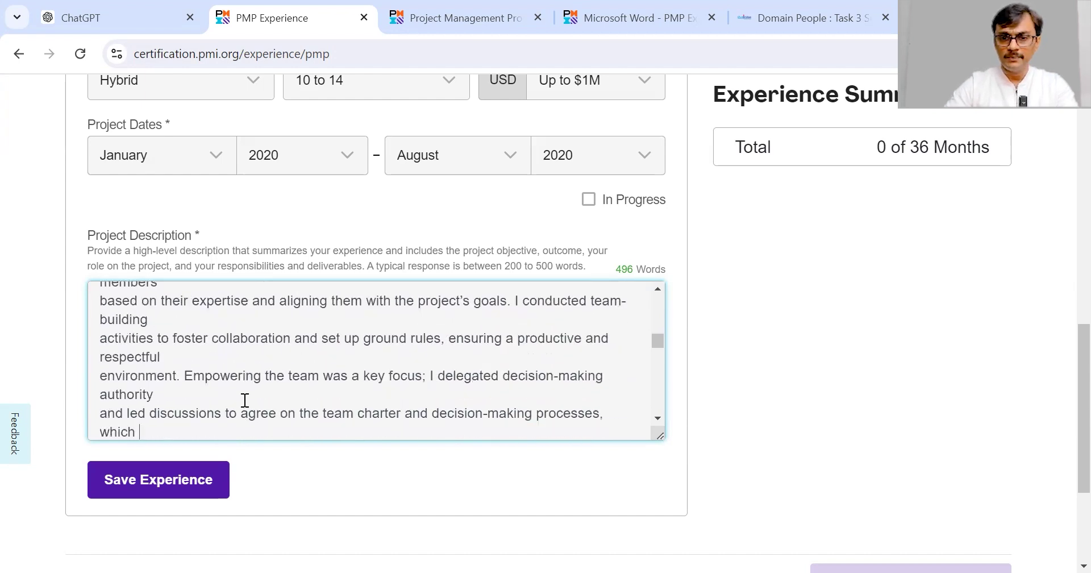
pyautogui.press('Down')
pyautogui.press('Down')
pyautogui.press('Down')
pyautogui.press('Down')
pyautogui.press('Down')
pyautogui.press('Down')
pyautogui.press('Down')
pyautogui.press('Down')
pyautogui.press('Down')
pyautogui.press('Down')
pyautogui.press('Down')
pyautogui.press('Down')
pyautogui.press('Down')
pyautogui.press('Down')
pyautogui.press('Down')
pyautogui.press('Down')
pyautogui.press('Down')
pyautogui.press('Down')
pyautogui.press('Down')
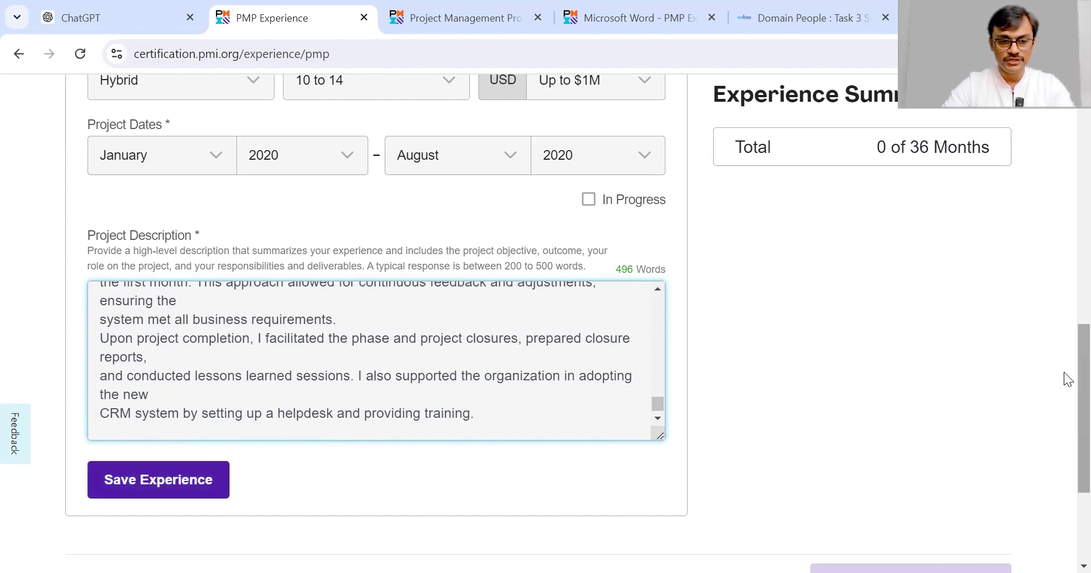
# Save the experience and review the saved CRM Implementation Project entry, from its details to the end of the description.
pyautogui.moveTo(1079, 375); pyautogui.dragTo(1078, 167)
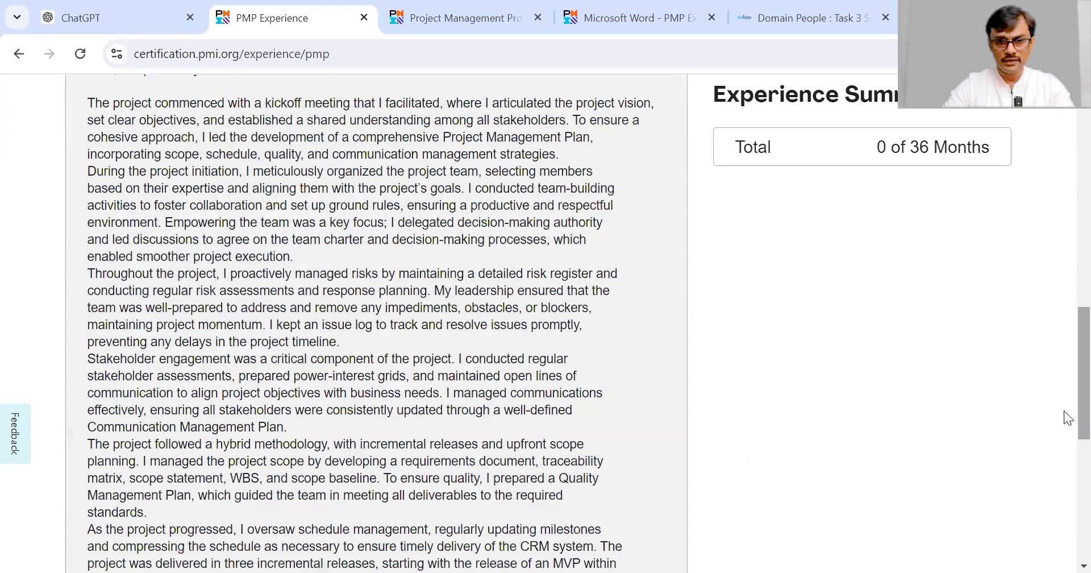
pyautogui.scroll(6, 1064, 341)
pyautogui.scroll(-2, 1065, 319)
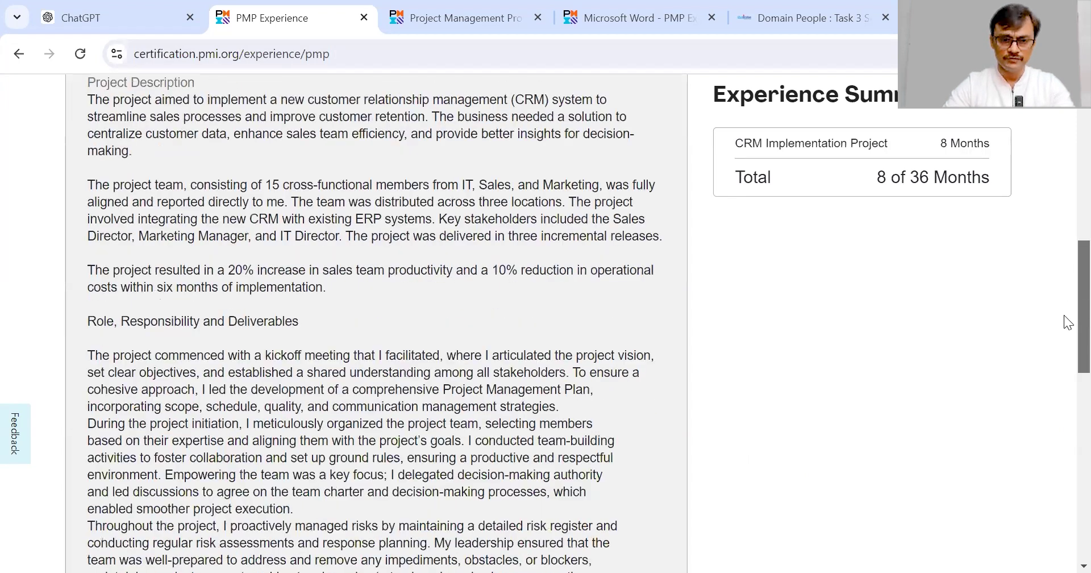
pyautogui.scroll(10, 1065, 307)
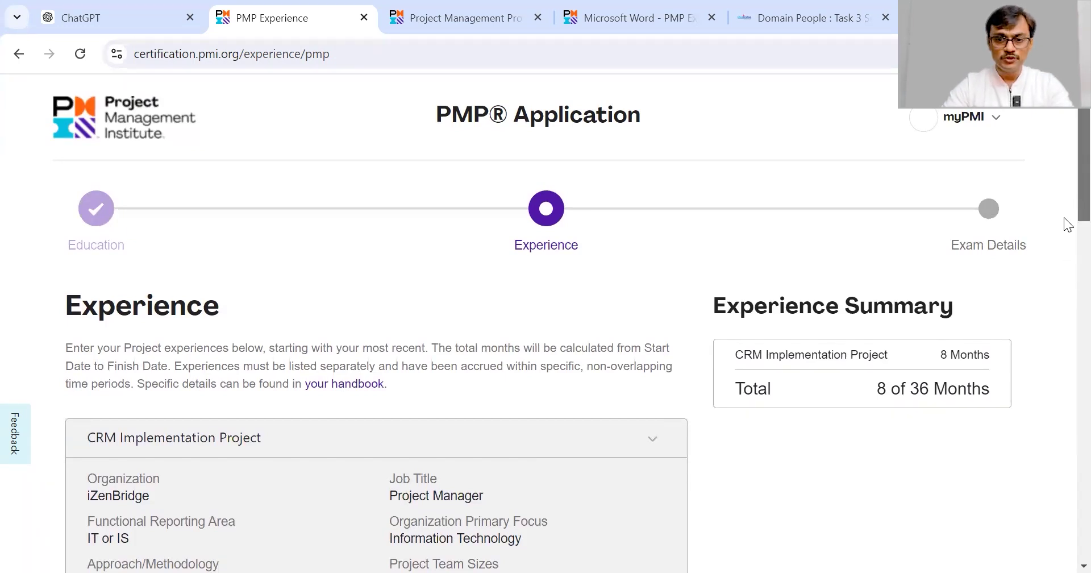
pyautogui.scroll(-10, 1063, 295)
pyautogui.scroll(-10, 1064, 537)
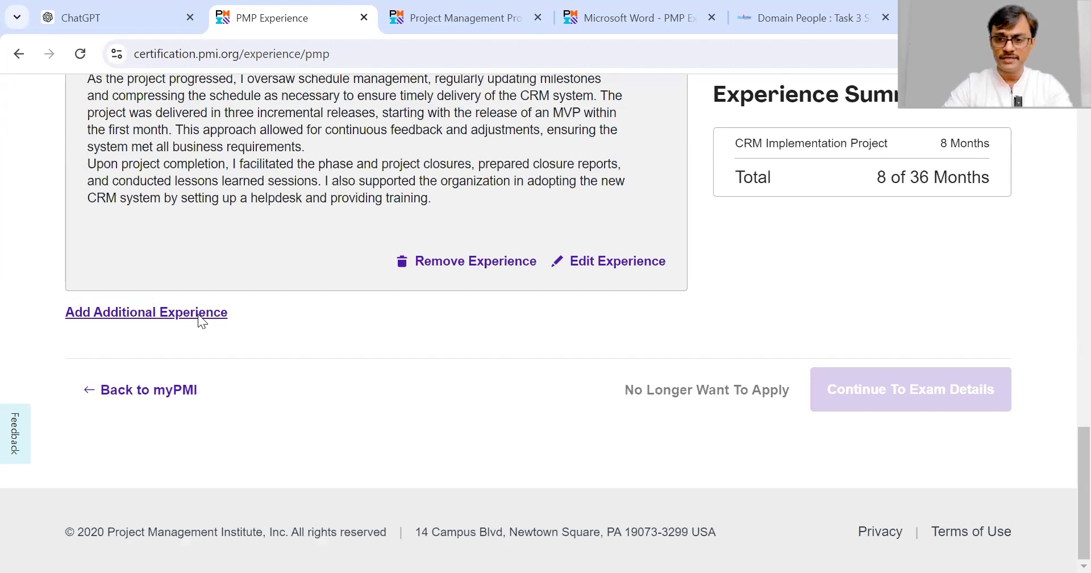
# Start an additional experience entry below the saved CRM Implementation Project.
pyautogui.click(140, 313)
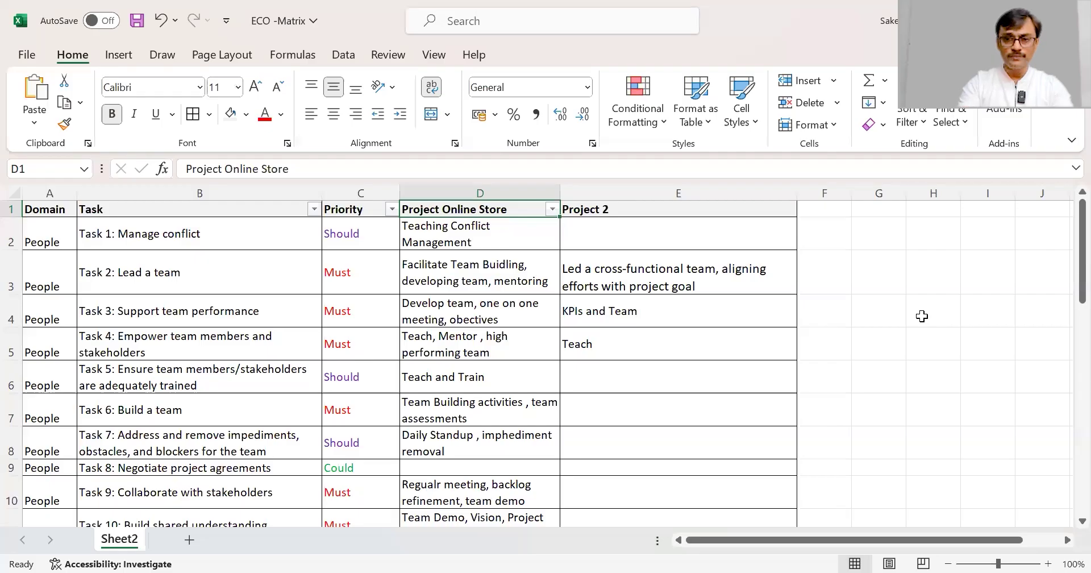
# Switch to the ECO-Matrix workbook in Excel and examine the Project Online Store notes for the People tasks and first Process tasks.
pyautogui.click(554, 366)
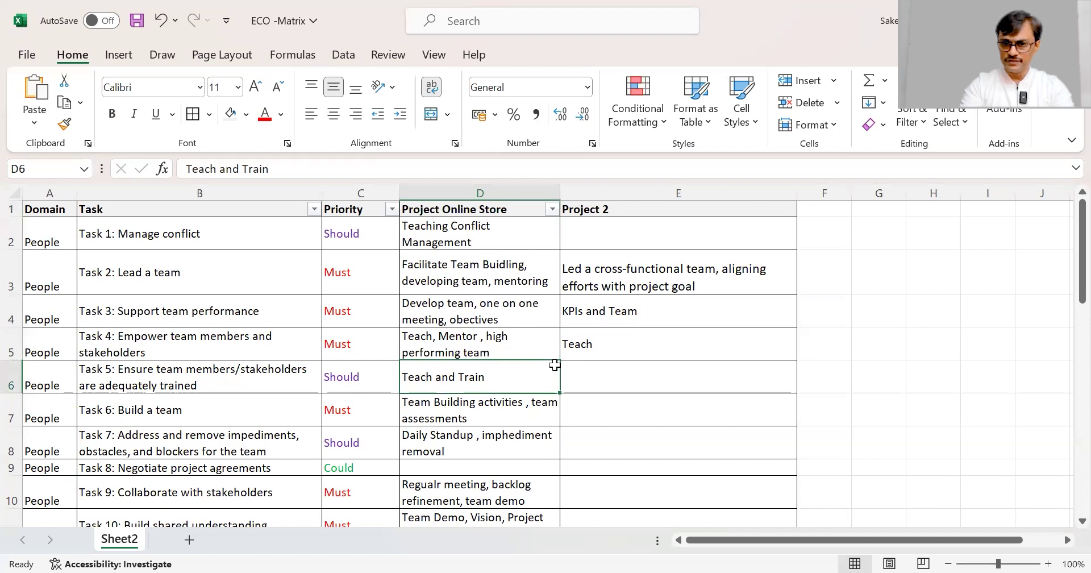
pyautogui.press('Right')
pyautogui.click(555, 366)
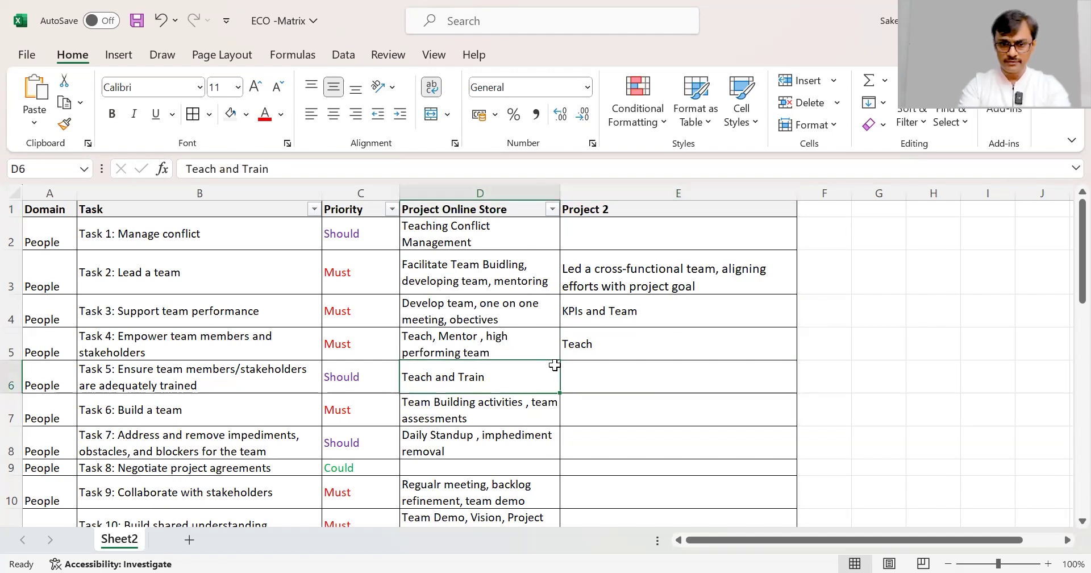
pyautogui.press('Down')
pyautogui.press('Down')
pyautogui.press('Down')
pyautogui.press('Down')
pyautogui.press('Down')
pyautogui.press('Down')
pyautogui.press('Down')
pyautogui.press('Down')
pyautogui.press('Down')
pyautogui.press('Down')
pyautogui.press('Down')
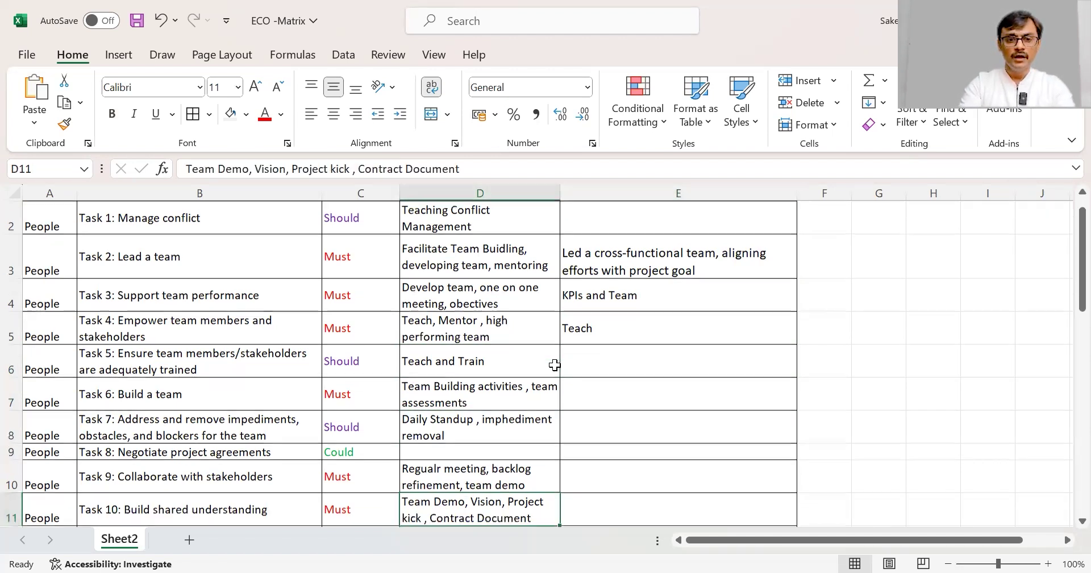
pyautogui.press('Down')
pyautogui.press('Down')
pyautogui.press('Down')
pyautogui.press('Down')
pyautogui.press('Down')
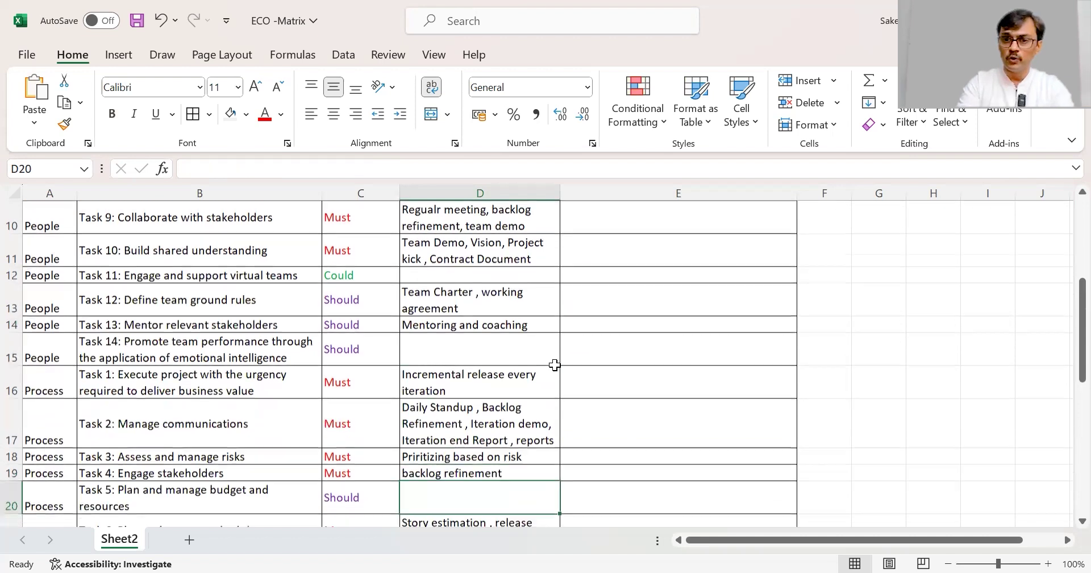
pyautogui.press('Down')
pyautogui.press('Down')
# Go through the remaining Process domain tasks, their priorities and project notes, down to project/phase closure.
pyautogui.press('Up')
pyautogui.press('Up')
pyautogui.press('Up')
pyautogui.press('Up')
pyautogui.press('Left')
pyautogui.press('Left')
pyautogui.press('Left')
pyautogui.press('Down')
pyautogui.press('Down')
pyautogui.press('Down')
pyautogui.press('Down')
pyautogui.press('Down')
pyautogui.press('Down')
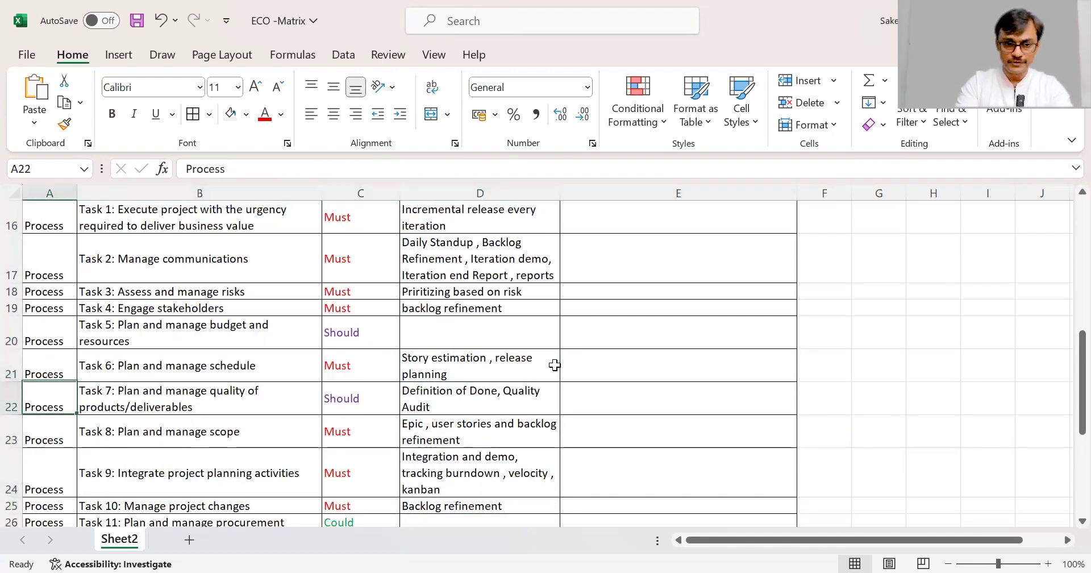
pyautogui.press('Down')
pyautogui.press('Down')
pyautogui.press('Down')
pyautogui.press('Down')
pyautogui.press('Down')
pyautogui.press('Down')
pyautogui.press('Down')
pyautogui.press('Down')
pyautogui.press('Down')
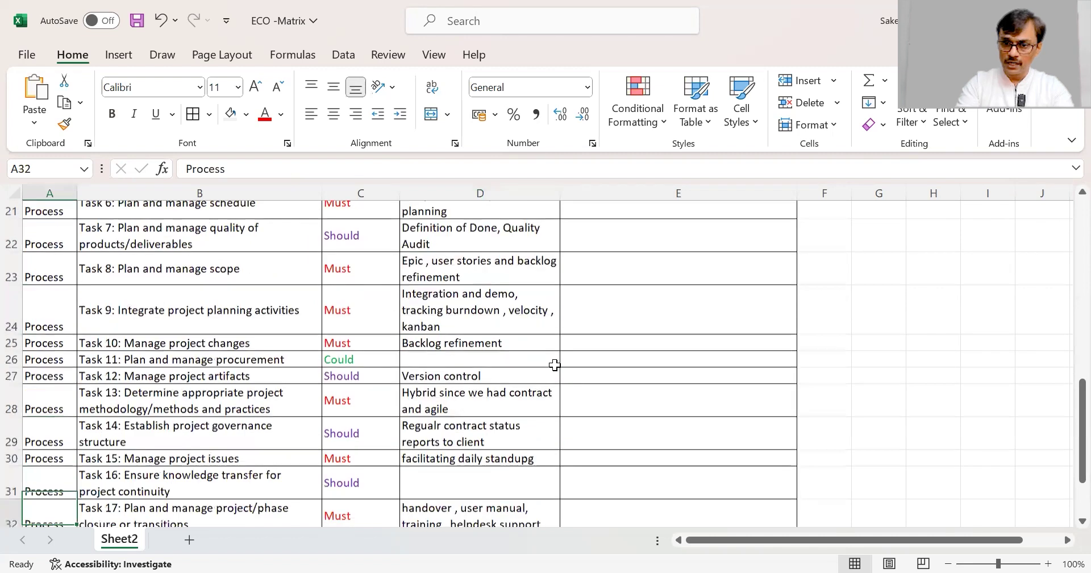
pyautogui.press('Down')
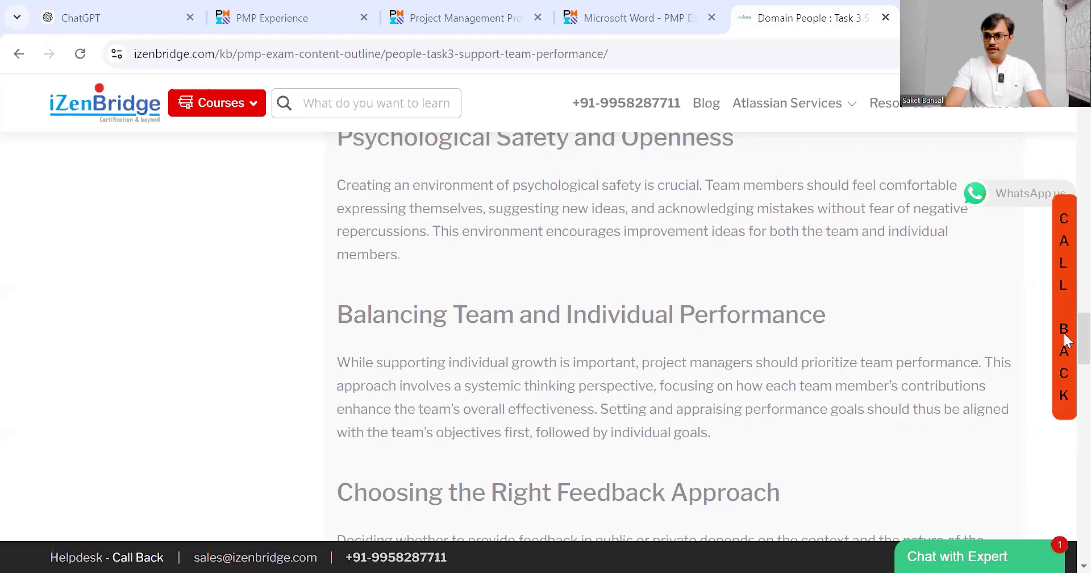
# Switch to the iZenBridge People Task 3 article in the browser, go to the main knowledge base page and browse its categories.
pyautogui.moveTo(1083, 336); pyautogui.dragTo(1083, 108)
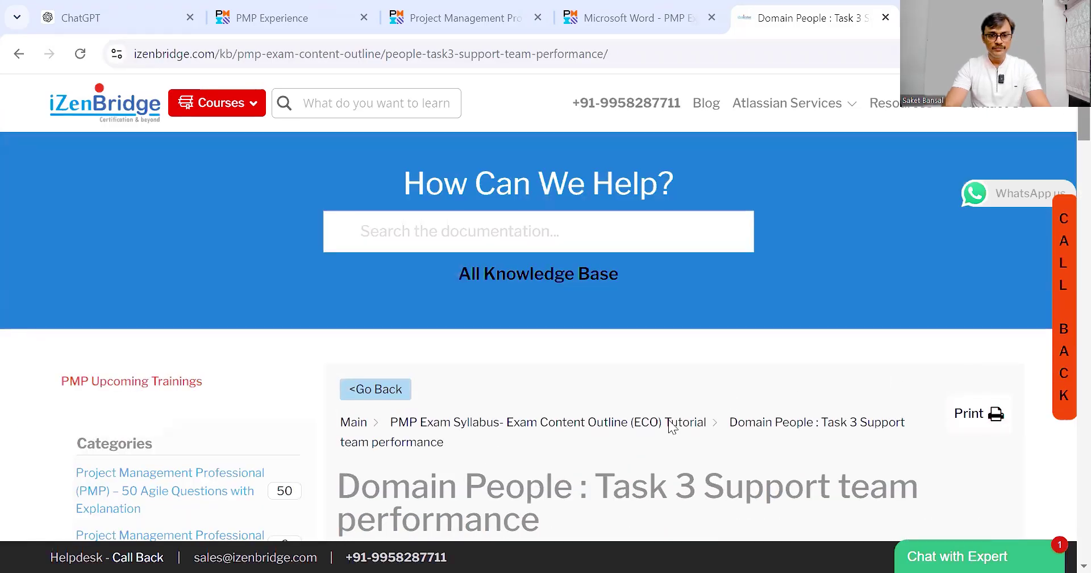
pyautogui.click(355, 422)
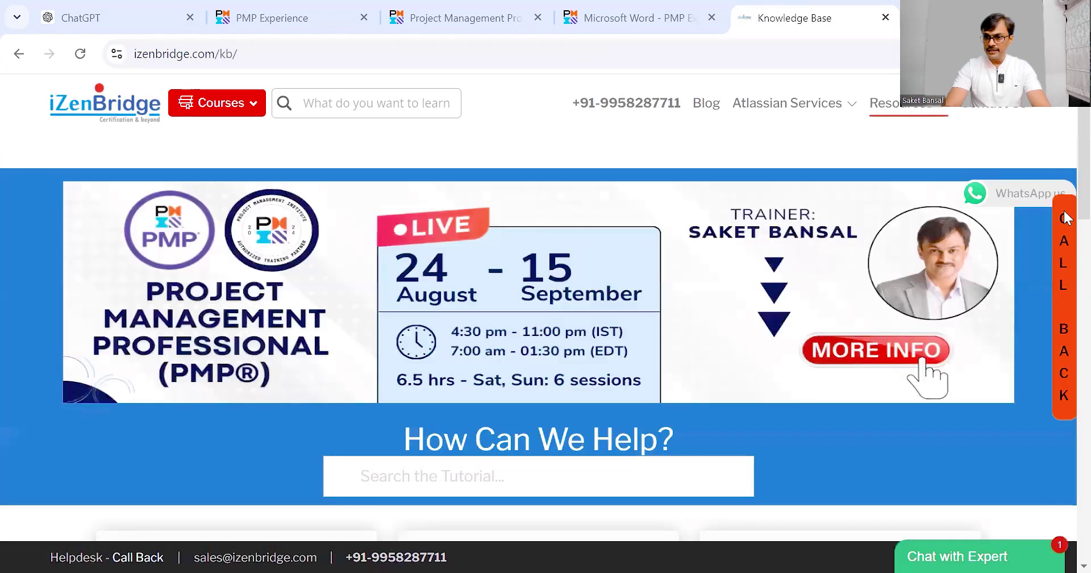
pyautogui.scroll(-3, 1063, 272)
pyautogui.scroll(-4, 1062, 272)
pyautogui.scroll(3, 1064, 284)
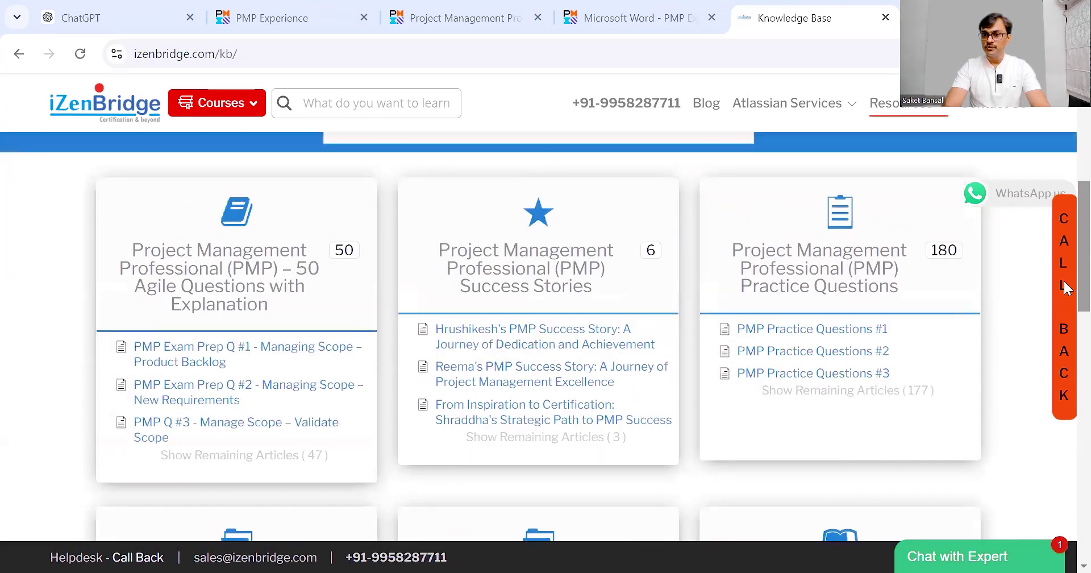
# Expand the PMP Practice Questions list, open PMP Practice Questions #5 and examine its explanation and Exam Content Outline mapping.
pyautogui.click(854, 398)
pyautogui.scroll(-2, 1066, 163)
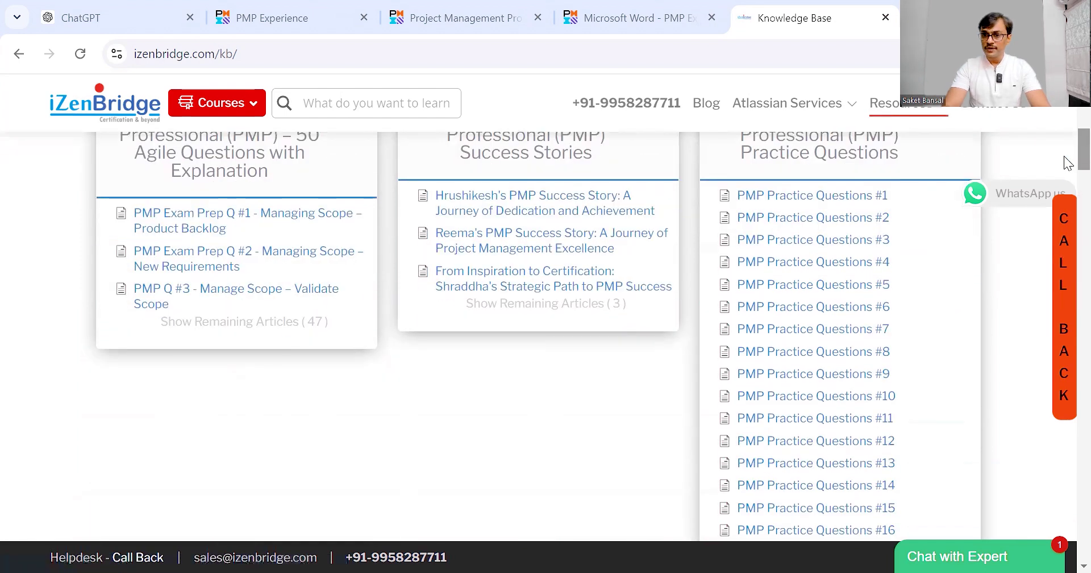
pyautogui.click(876, 284)
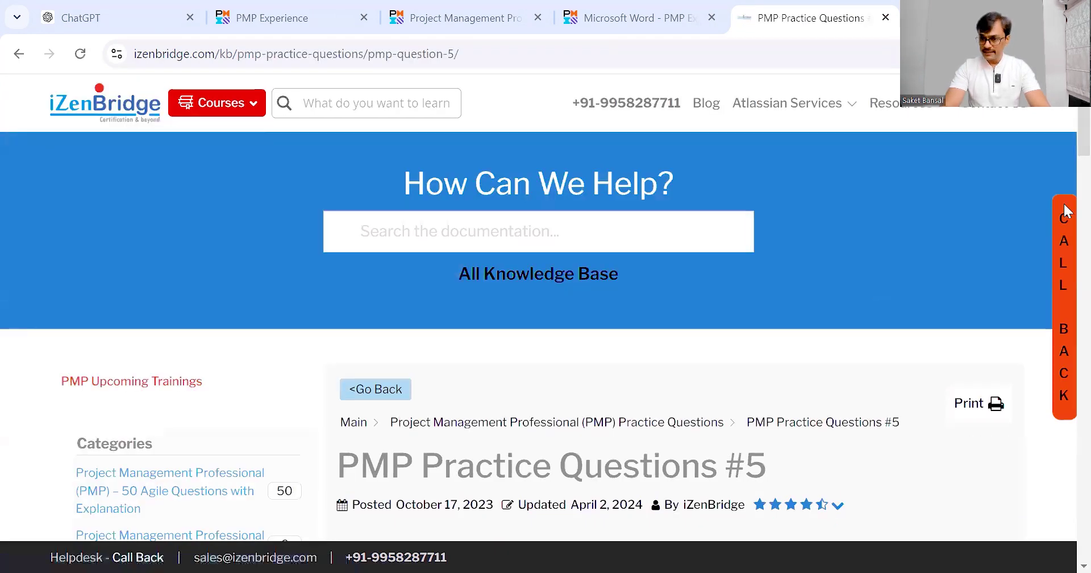
pyautogui.scroll(-15, 1063, 236)
pyautogui.scroll(-12, 1064, 352)
pyautogui.scroll(9, 1064, 345)
pyautogui.scroll(-3, 1063, 363)
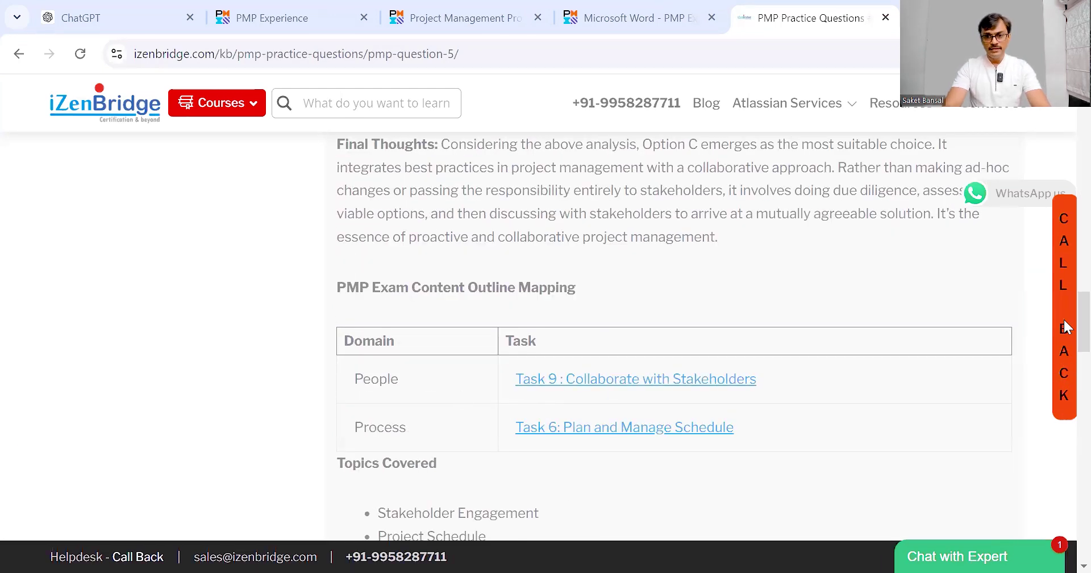
pyautogui.scroll(-12, 1065, 327)
pyautogui.scroll(11, 1065, 322)
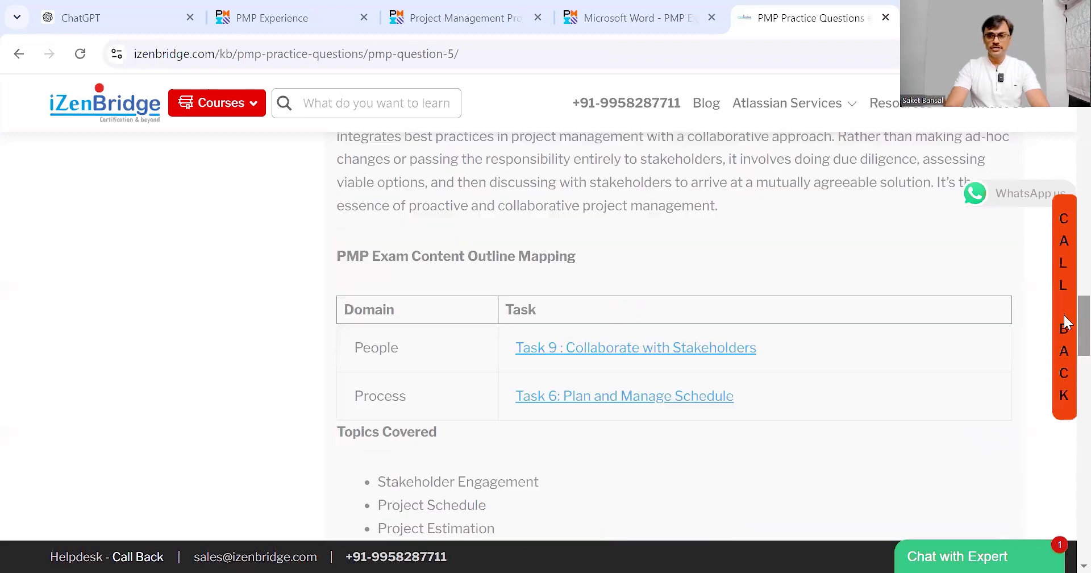
pyautogui.scroll(15, 1065, 322)
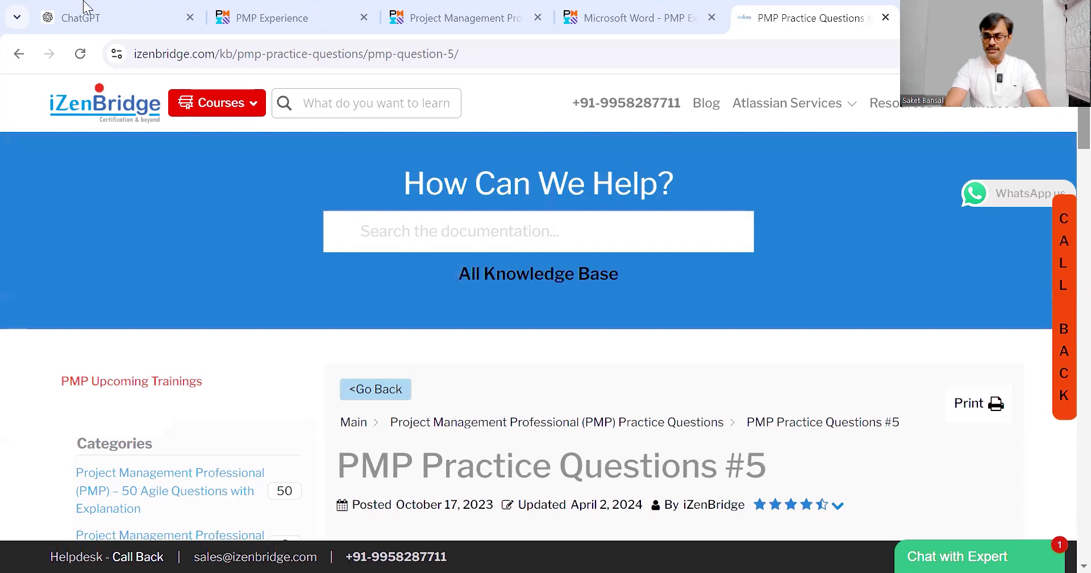
# Open the PMP Free Quiz page among the PMI free tests and look through its exam tips and the Mock-1 and Mock-2 section.
pyautogui.moveTo(940, 111)
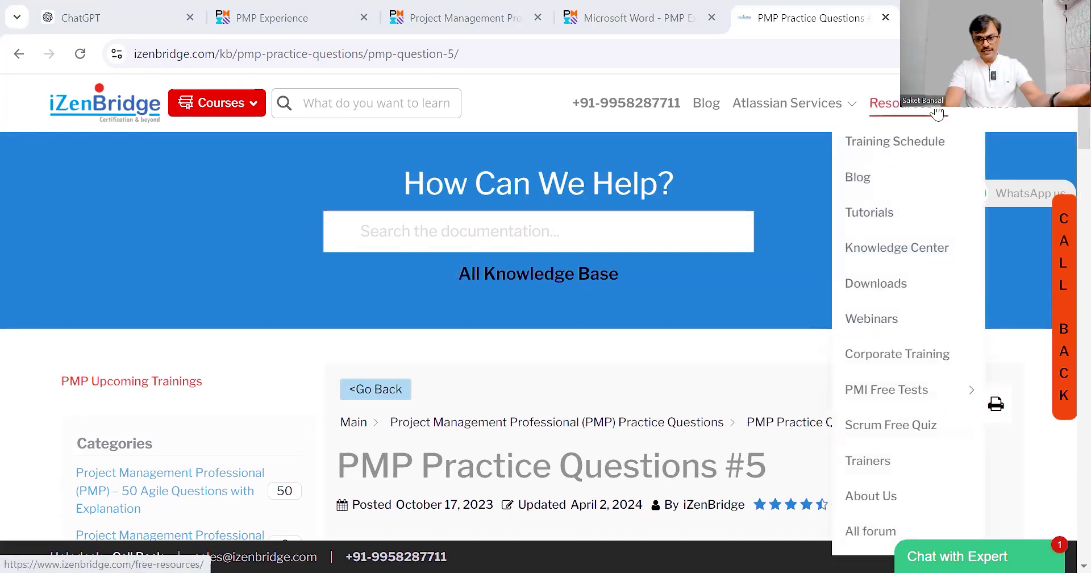
pyautogui.moveTo(930, 395)
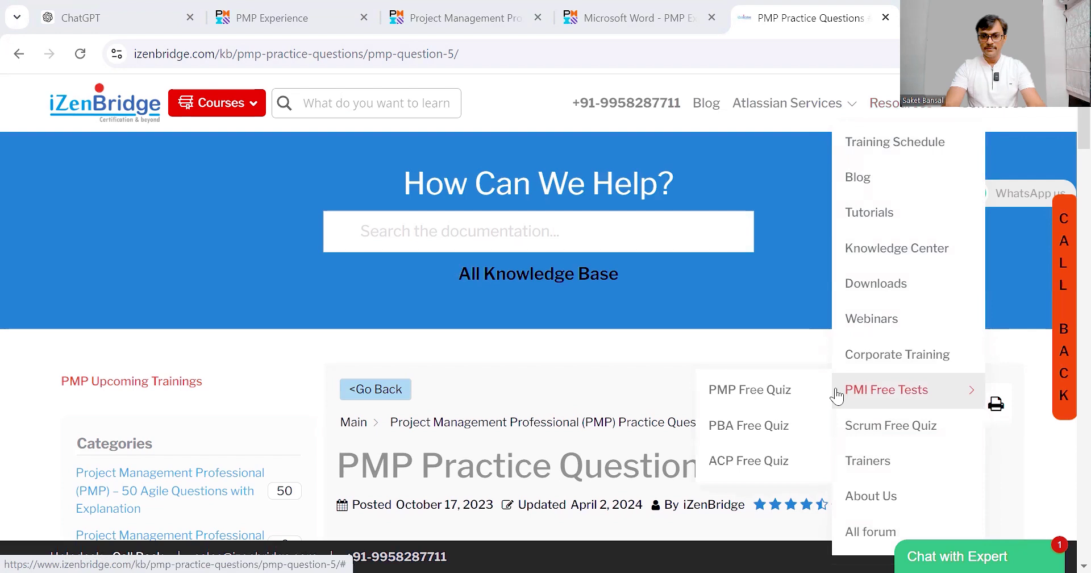
pyautogui.click(745, 390)
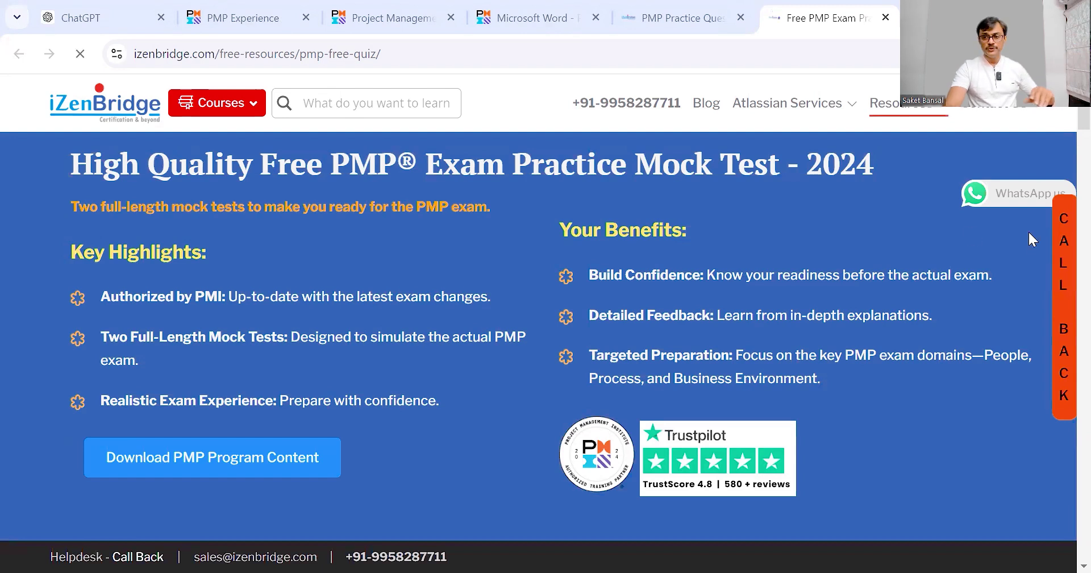
pyautogui.scroll(-4, 1067, 150)
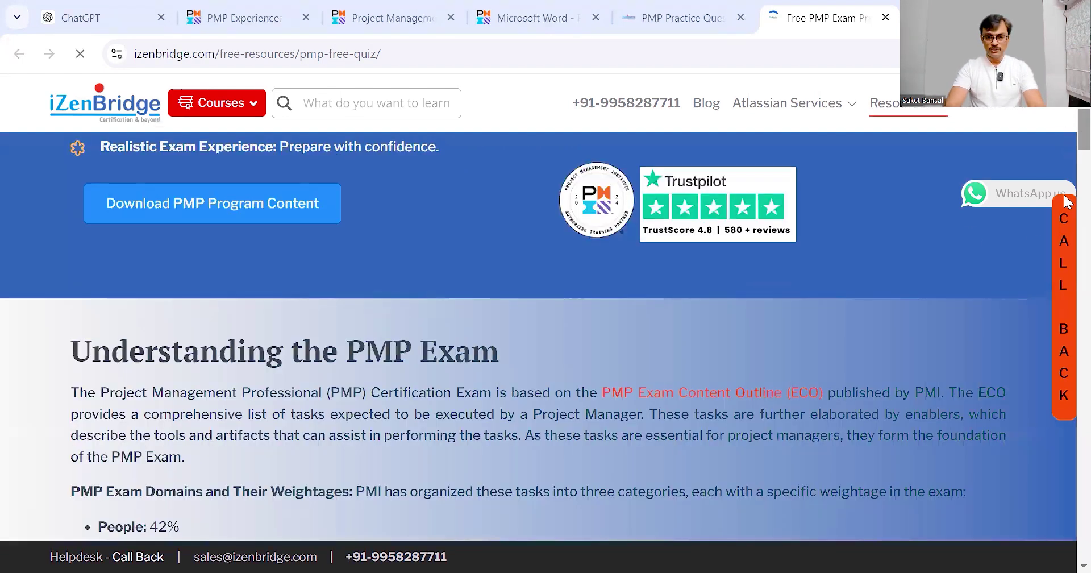
pyautogui.scroll(-15, 1066, 239)
pyautogui.scroll(-3, 1066, 299)
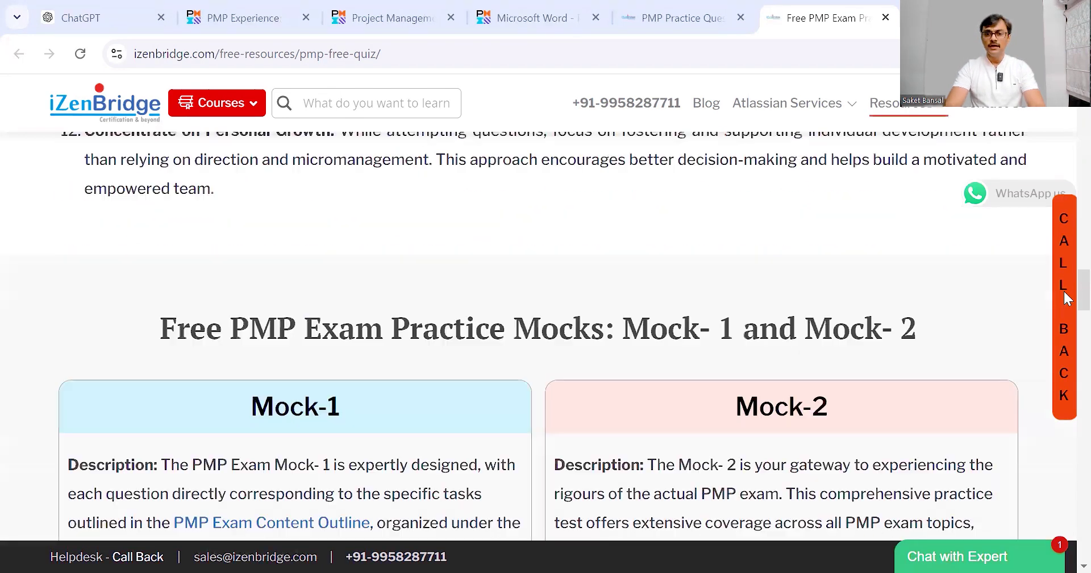
pyautogui.scroll(10, 1066, 298)
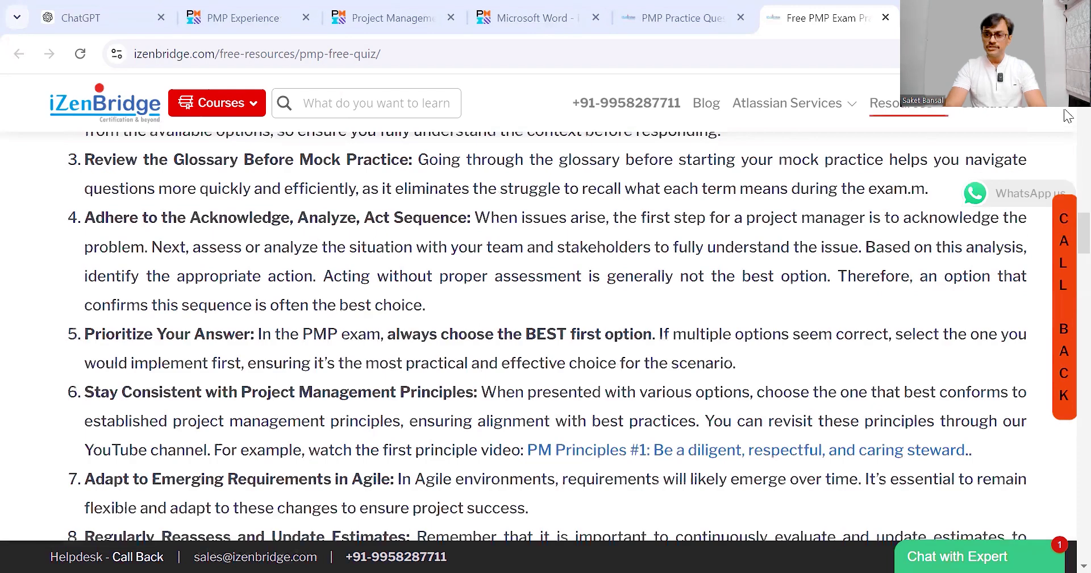
pyautogui.press('Home')
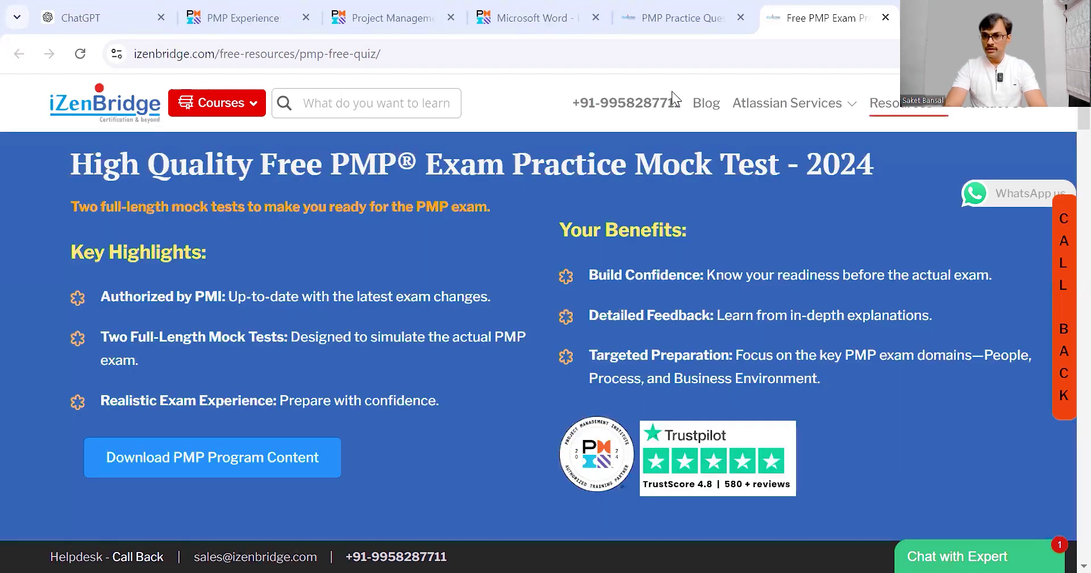